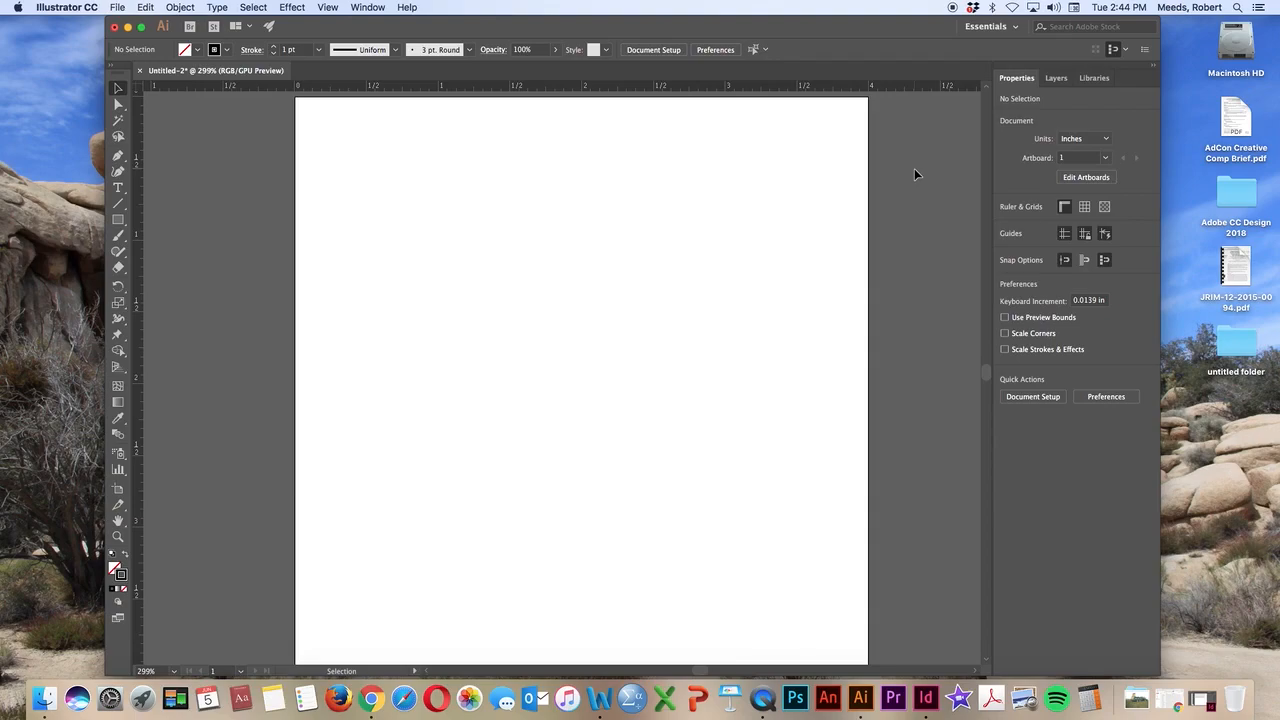
Zoom the view out and in, finishing with the whole artboard fitted to the window
key("super+minus")
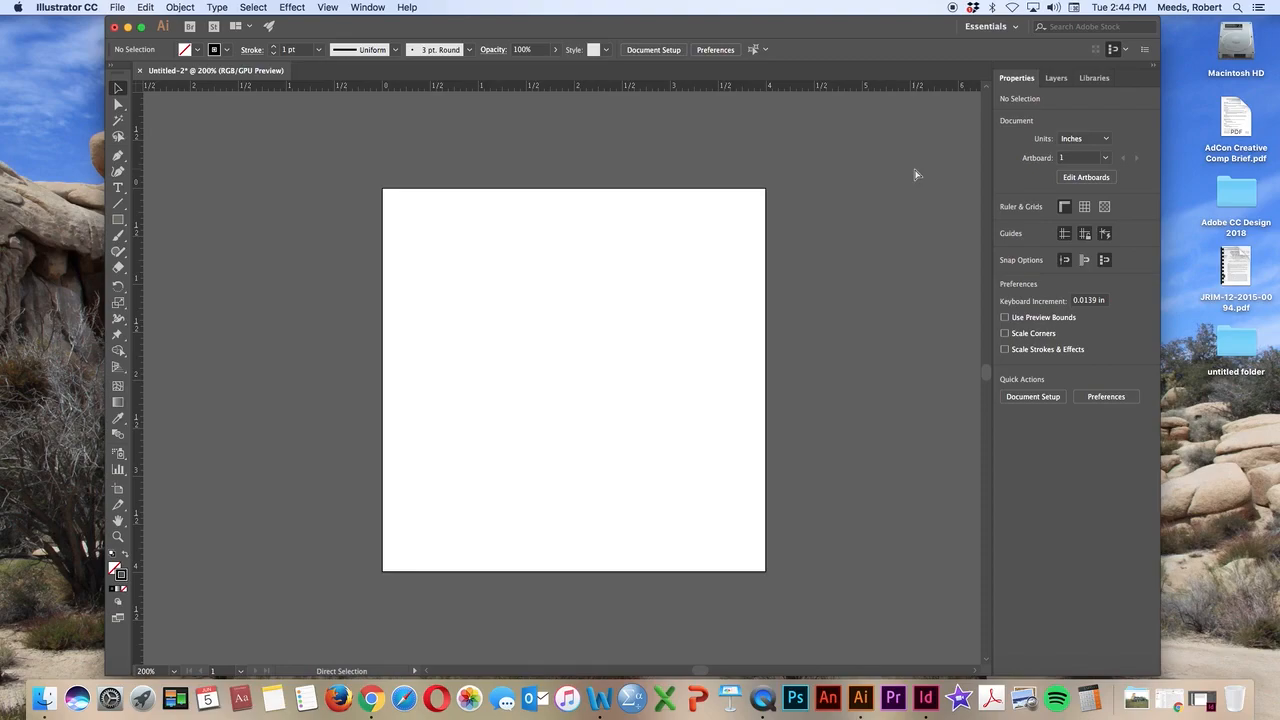
key("a")
key("super+minus")
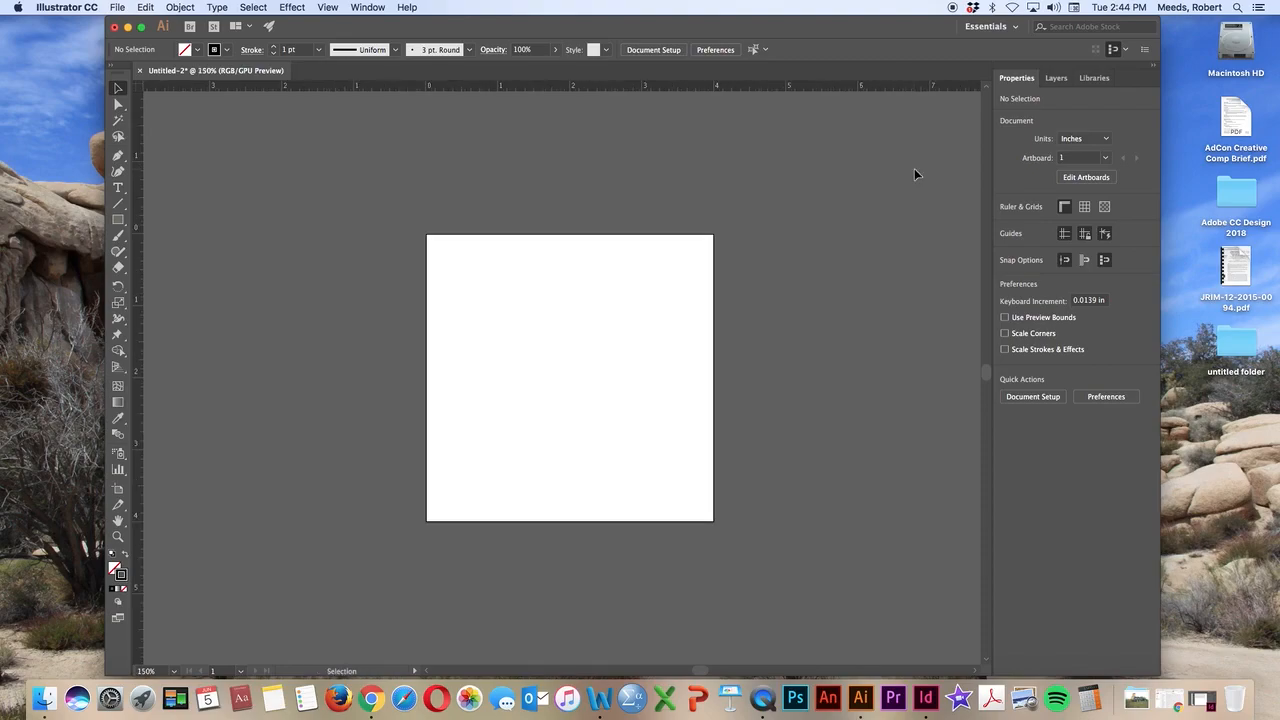
key("super+plus")
key("super+minus")
key("super+minus")
key("super+0")
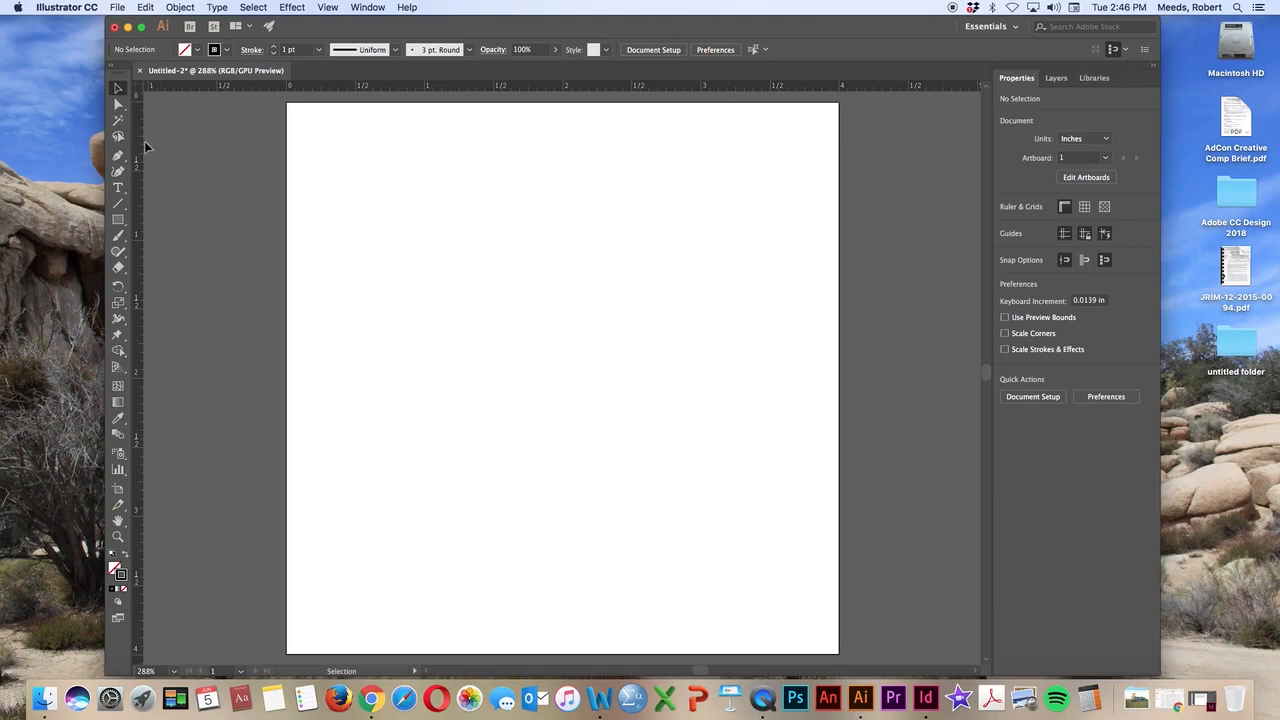
left_click(125, 211)
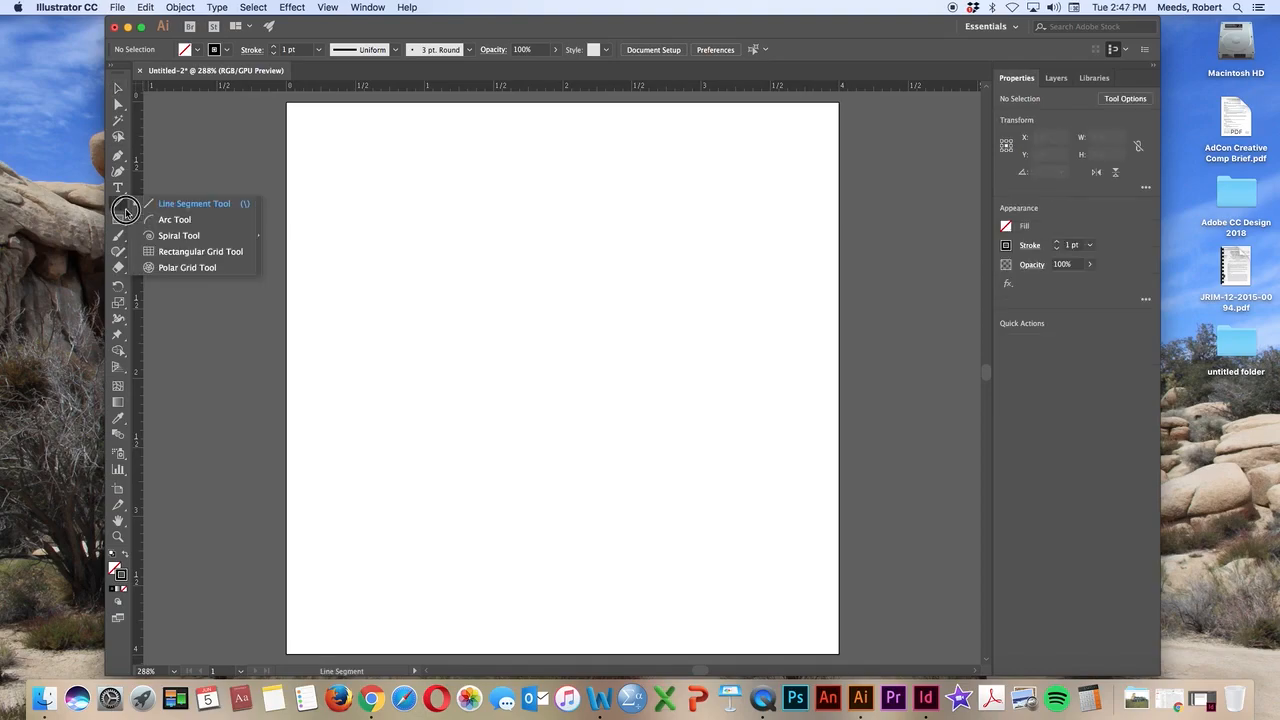
left_click(125, 227)
left_click(125, 227)
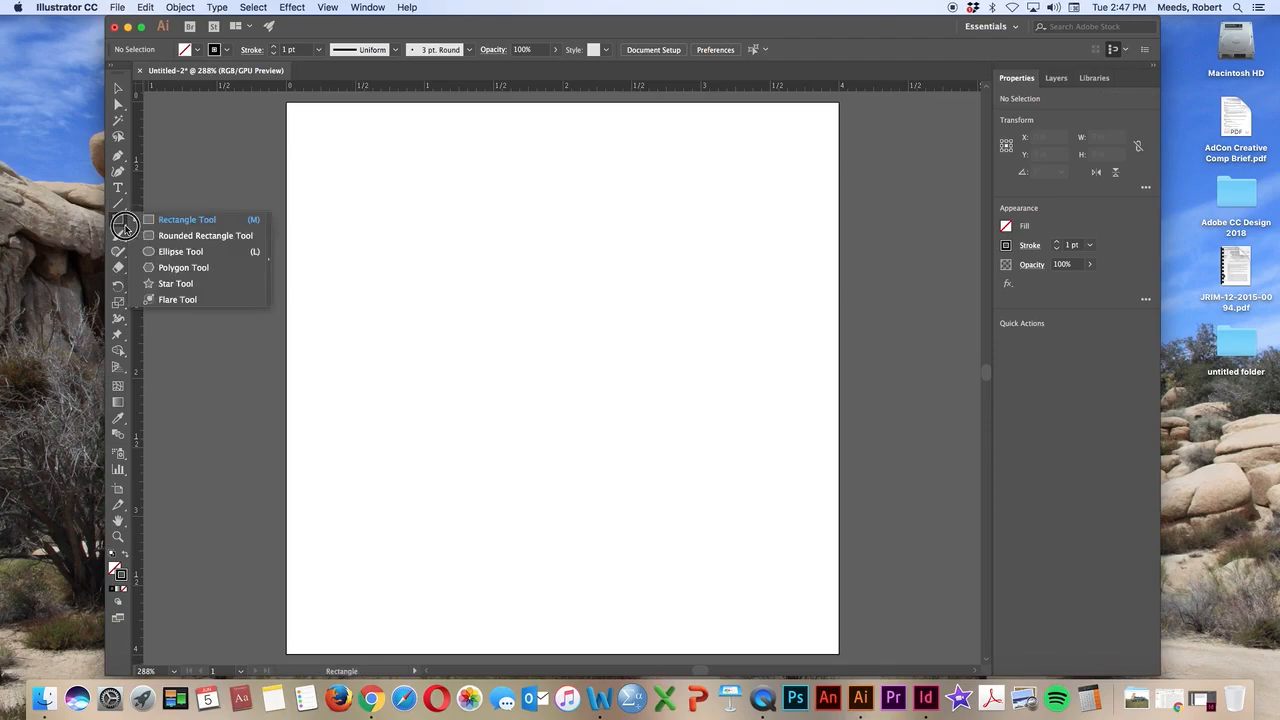
left_click(124, 227)
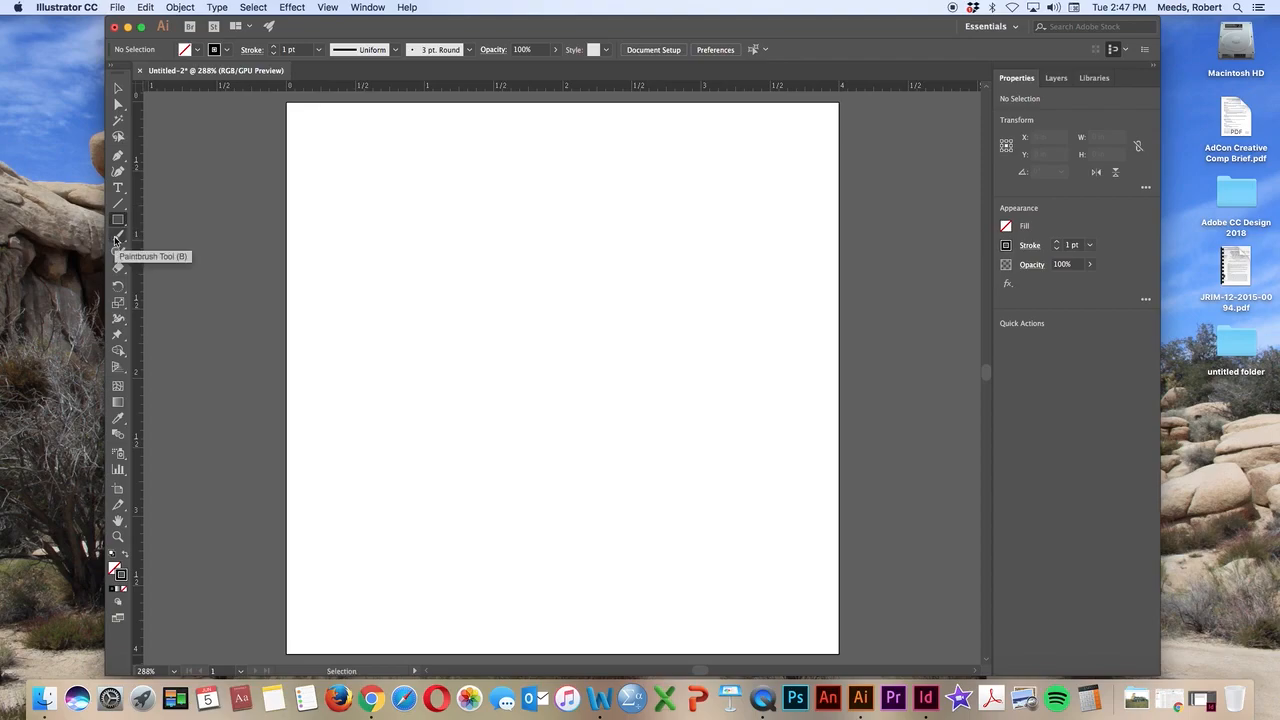
left_click(117, 241)
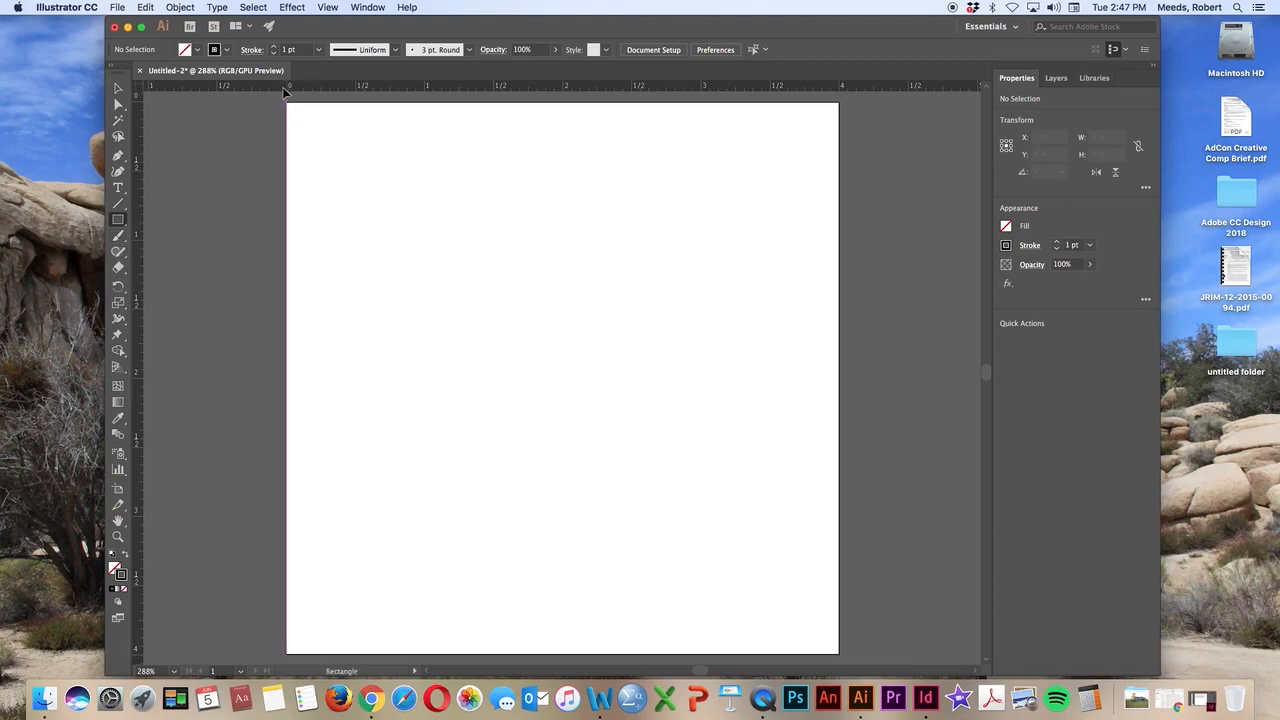
left_click(123, 223)
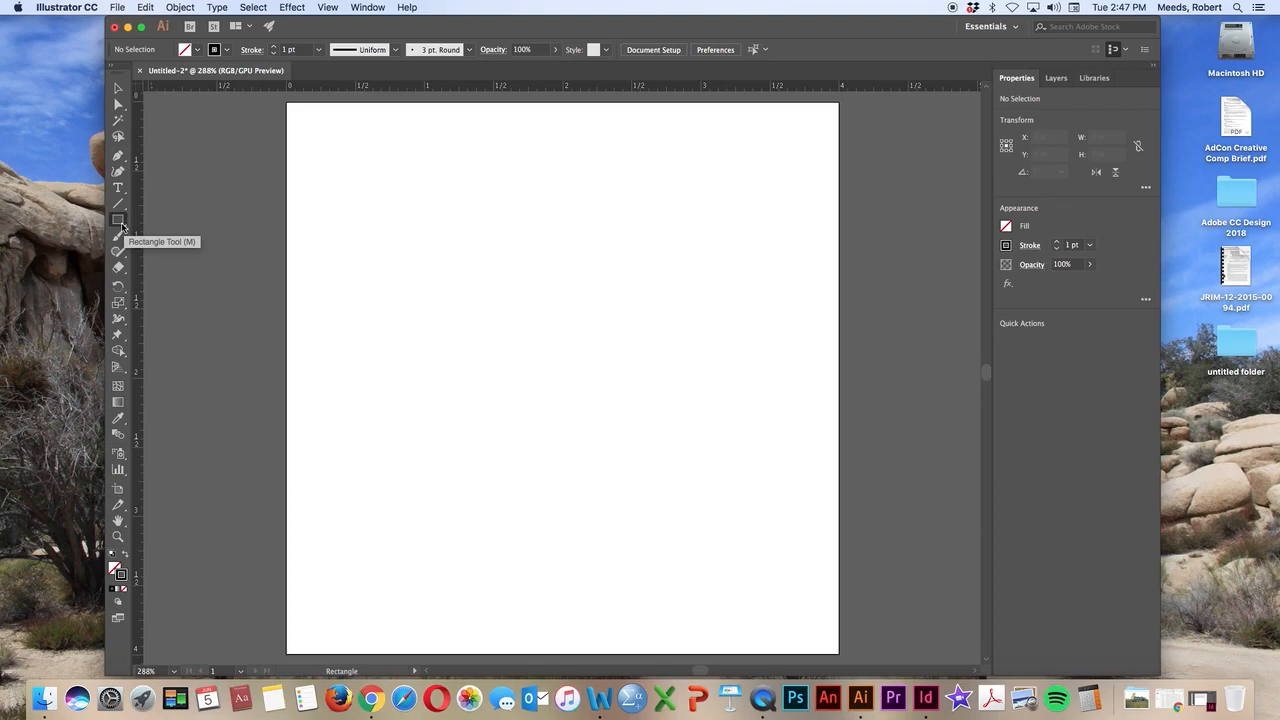
Paint a freehand "Hi!" on the artboard with the 3 pt. Round Paintbrush, using a smiley face as the dot
left_click(117, 236)
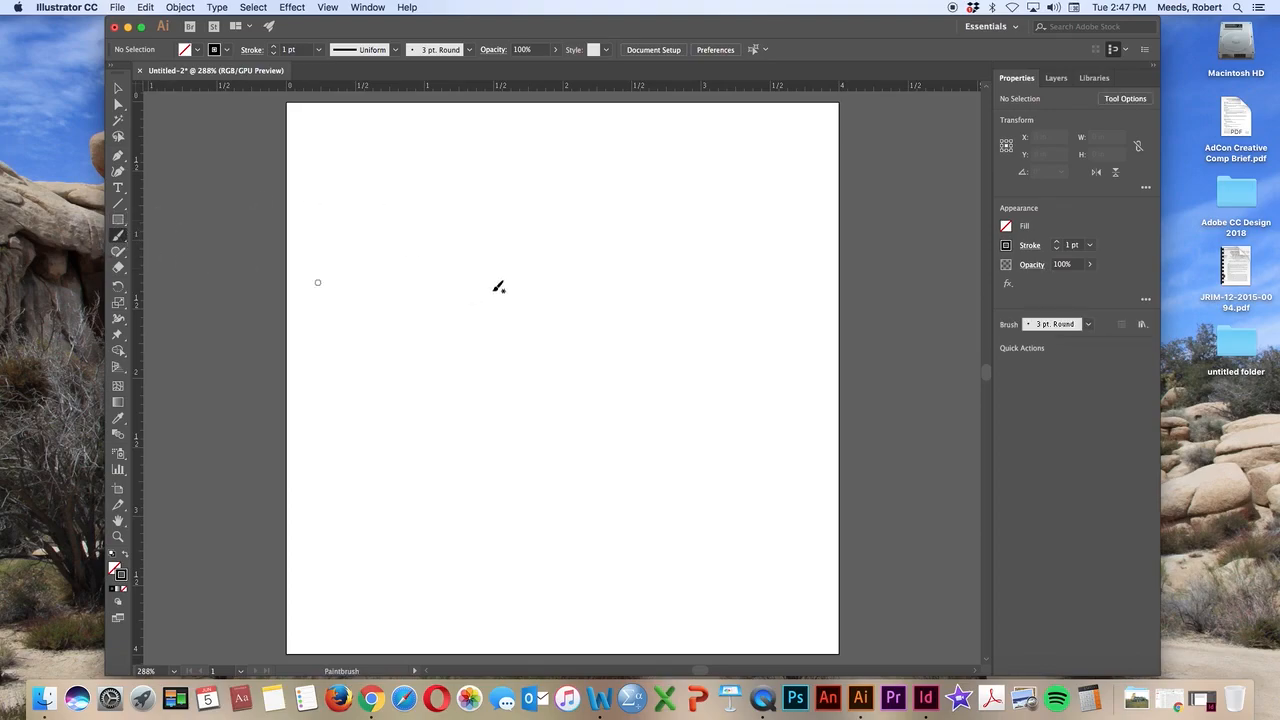
left_click_drag(379, 219, 400, 428)
left_click_drag(456, 212, 481, 390)
left_click_drag(477, 366, 374, 257)
mouse_move(534, 294)
left_mouse_down()
mouse_move(523, 350)
mouse_move(592, 457)
left_mouse_up()
mouse_move(521, 249)
left_mouse_down()
mouse_move(574, 207)
mouse_move(542, 219)
mouse_move(560, 237)
mouse_move(544, 240)
mouse_move(582, 245)
left_mouse_up()
left_click(569, 235)
left_click_drag(662, 190, 647, 372)
mouse_move(644, 416)
left_mouse_down()
mouse_move(631, 474)
mouse_move(646, 464)
left_mouse_up()
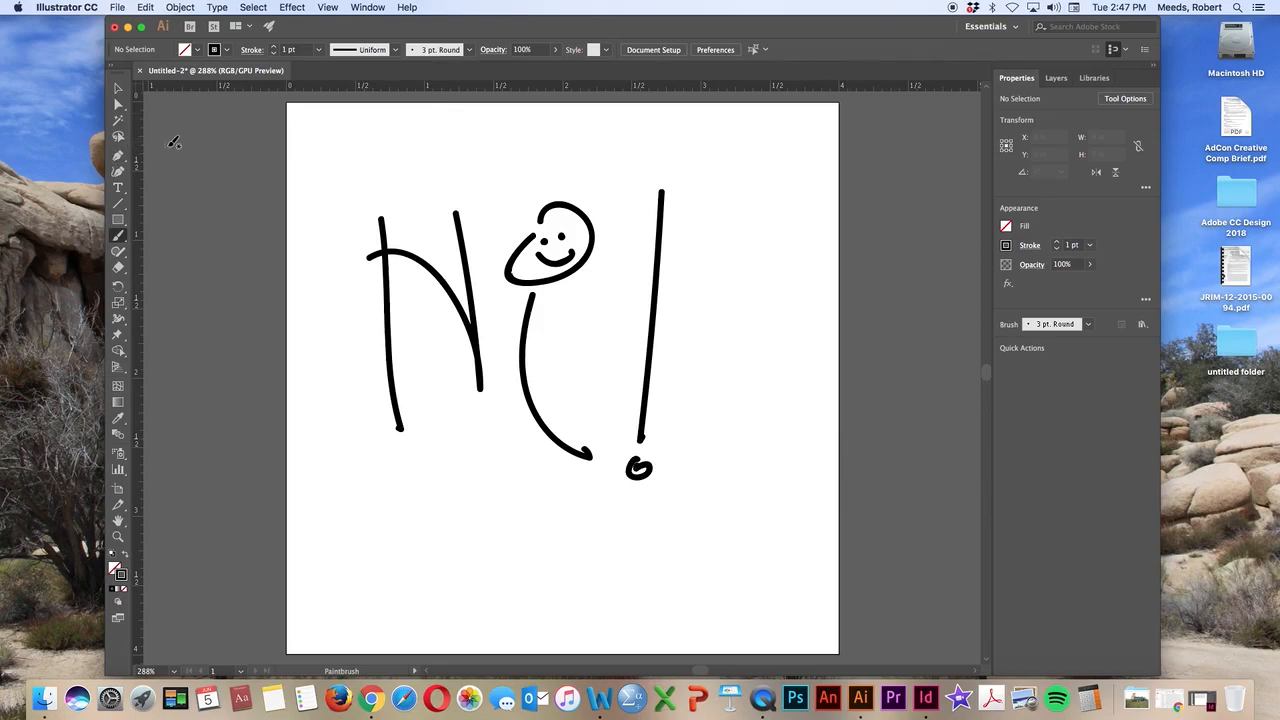
Select all the brush strokes on the artboard and delete them
left_click(117, 88)
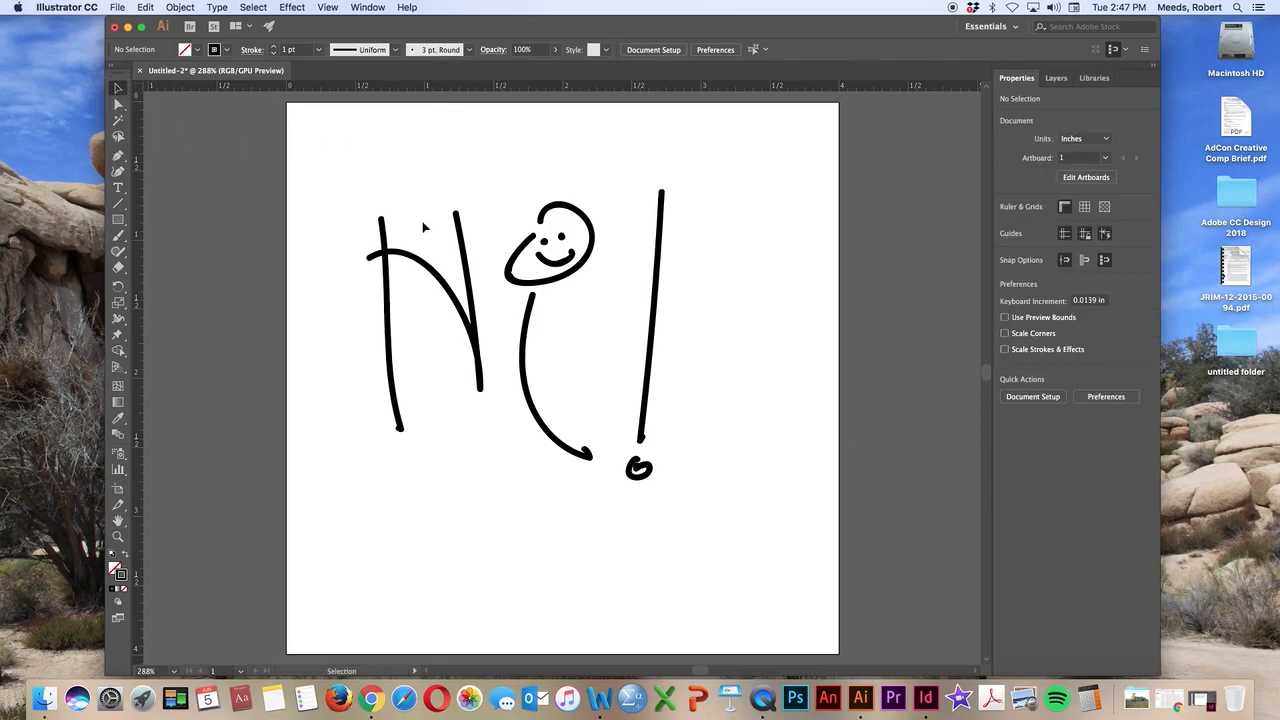
mouse_move(321, 138)
left_mouse_down()
mouse_move(637, 503)
mouse_move(787, 592)
left_mouse_up()
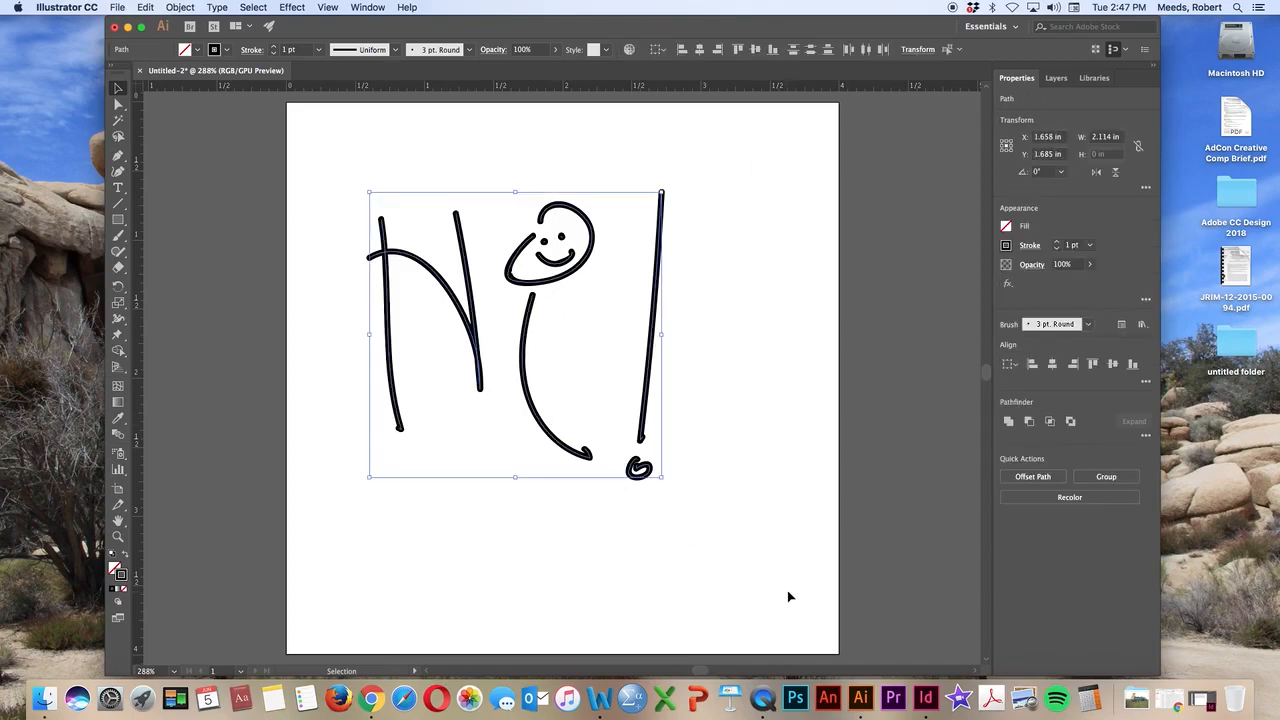
key("Delete")
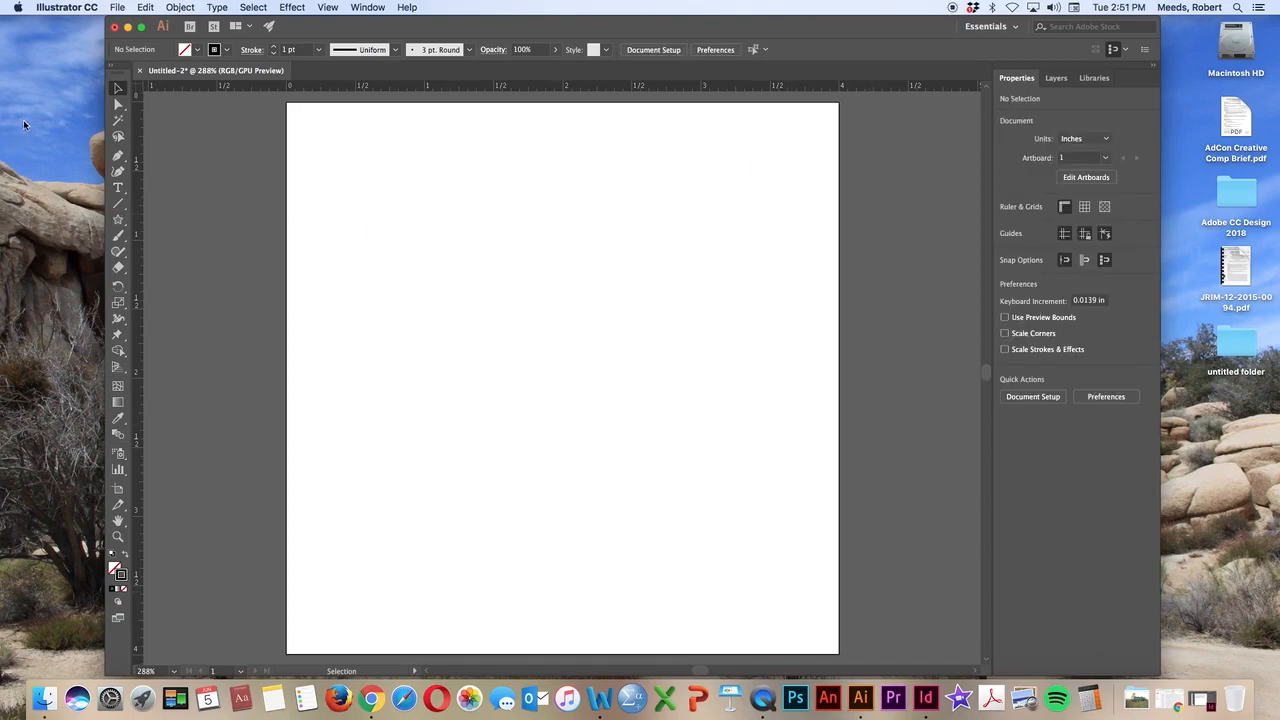
Draw a square about 0.76 in wide and a five-pointed star about 1.0 in wide overlapping it
left_click(118, 268)
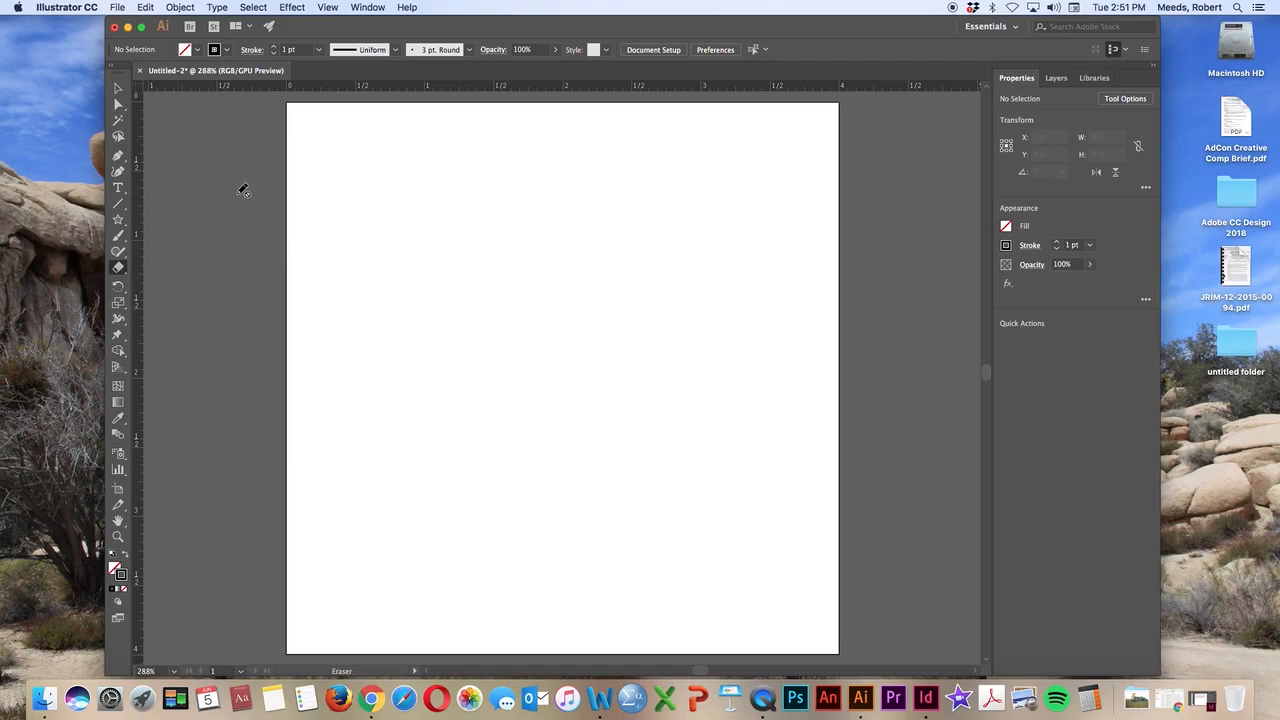
left_click_drag(118, 220, 138, 220)
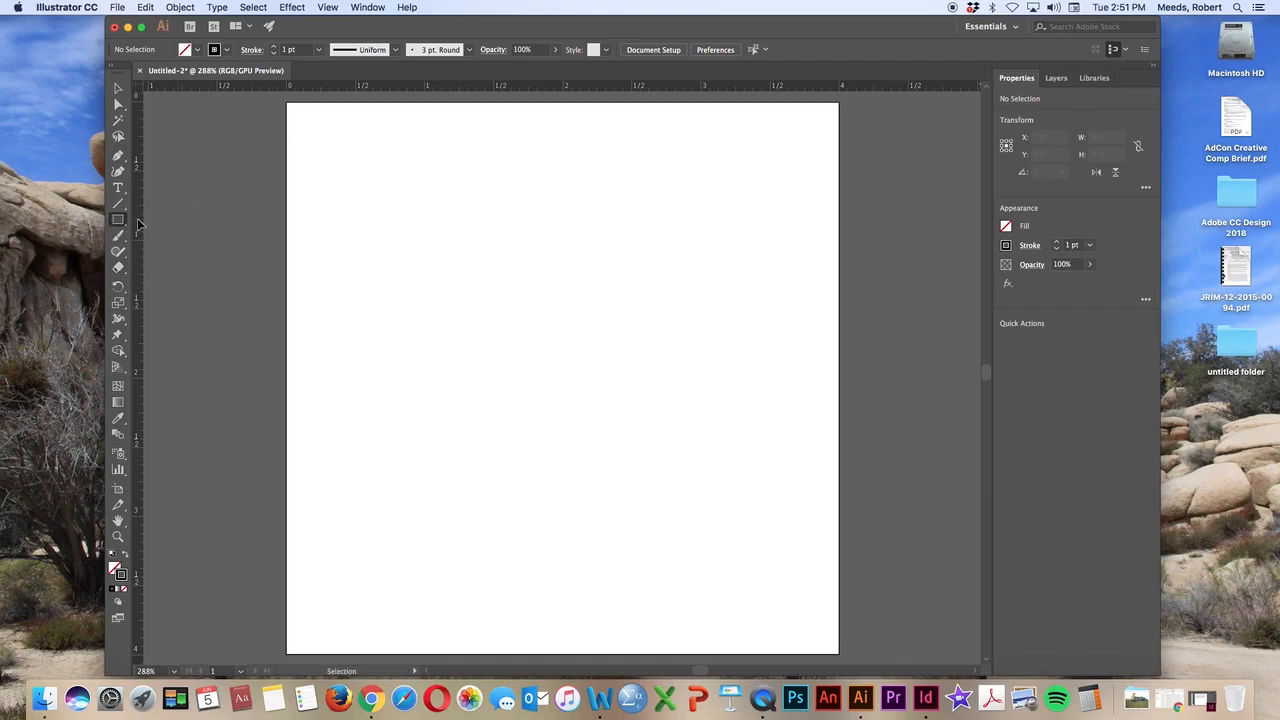
left_click_drag(409, 213, 517, 319)
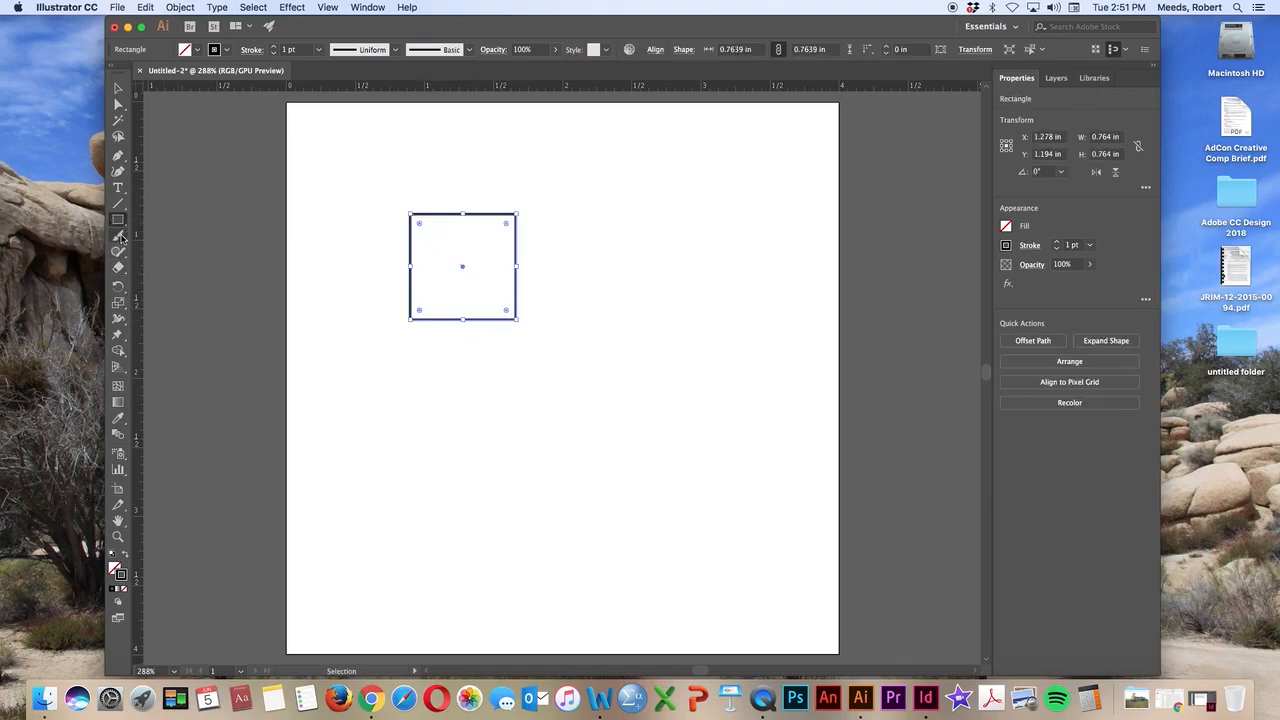
left_click_drag(118, 220, 175, 281)
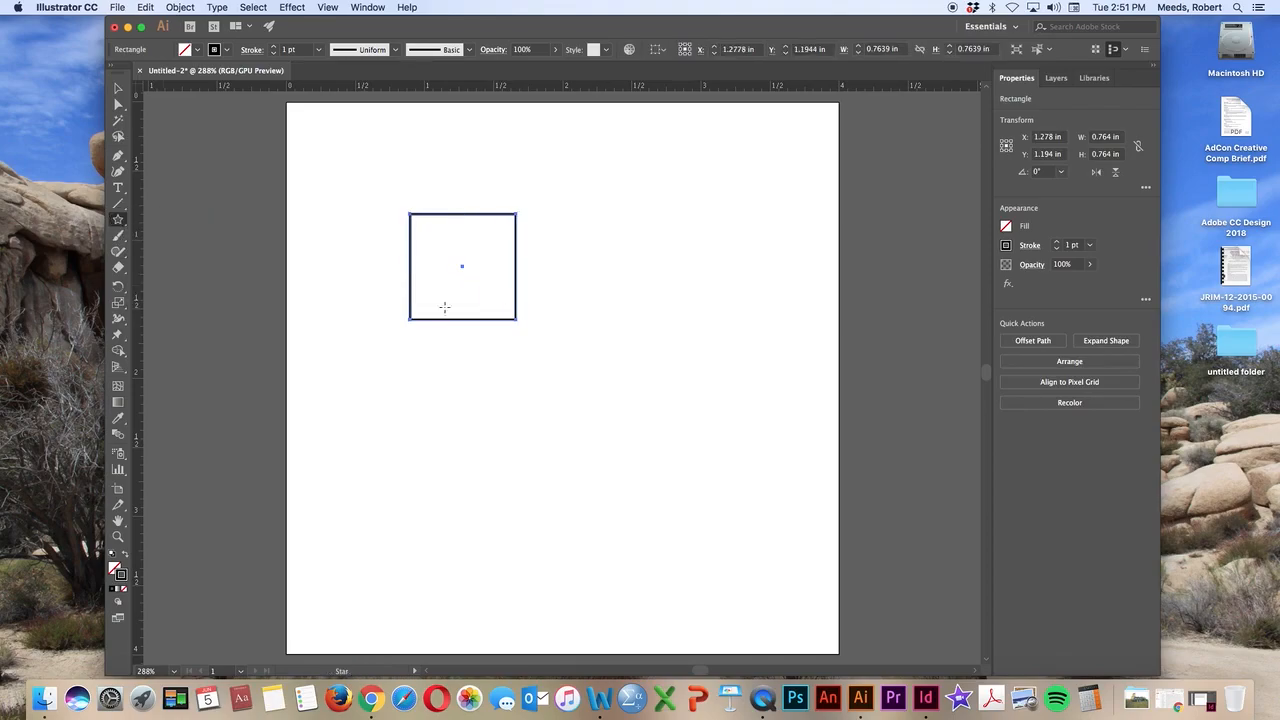
left_click_drag(474, 291, 489, 365)
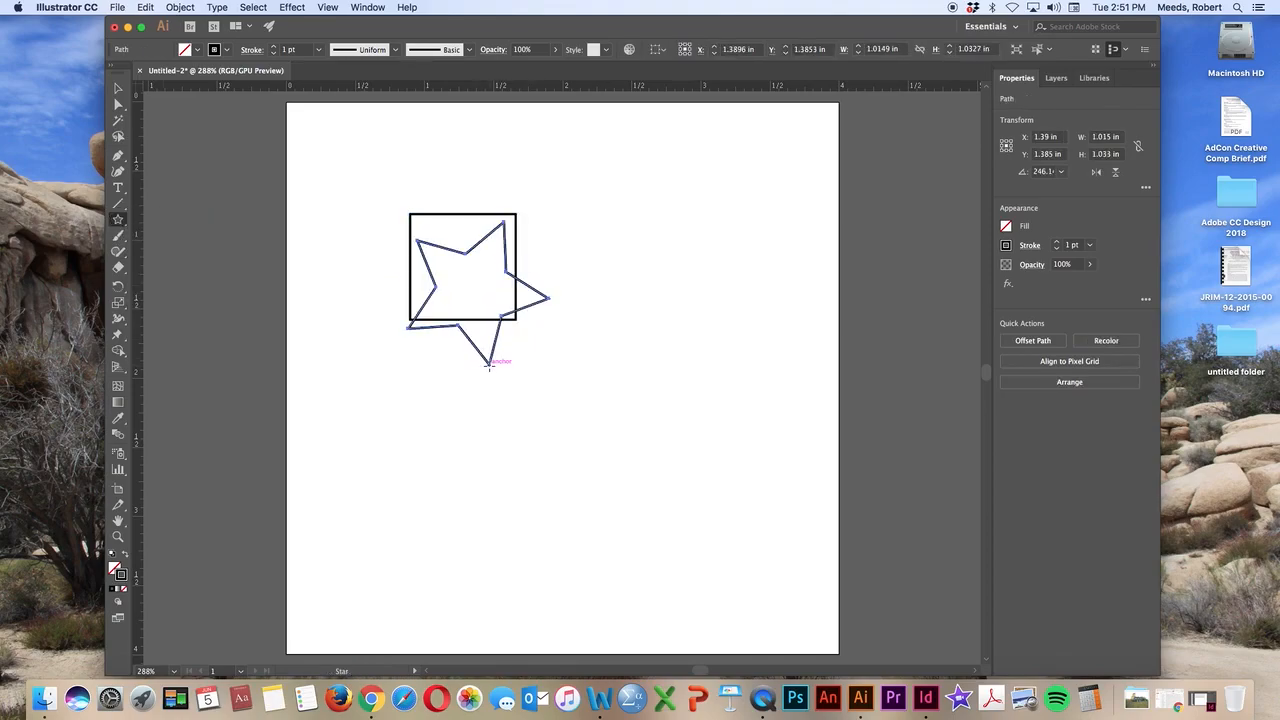
Draw an ellipse overlapping the upper part of the square and star, and leave it deselected
left_click_drag(118, 220, 160, 251)
left_click_drag(447, 182, 580, 267)
left_click(119, 90)
left_click(181, 160)
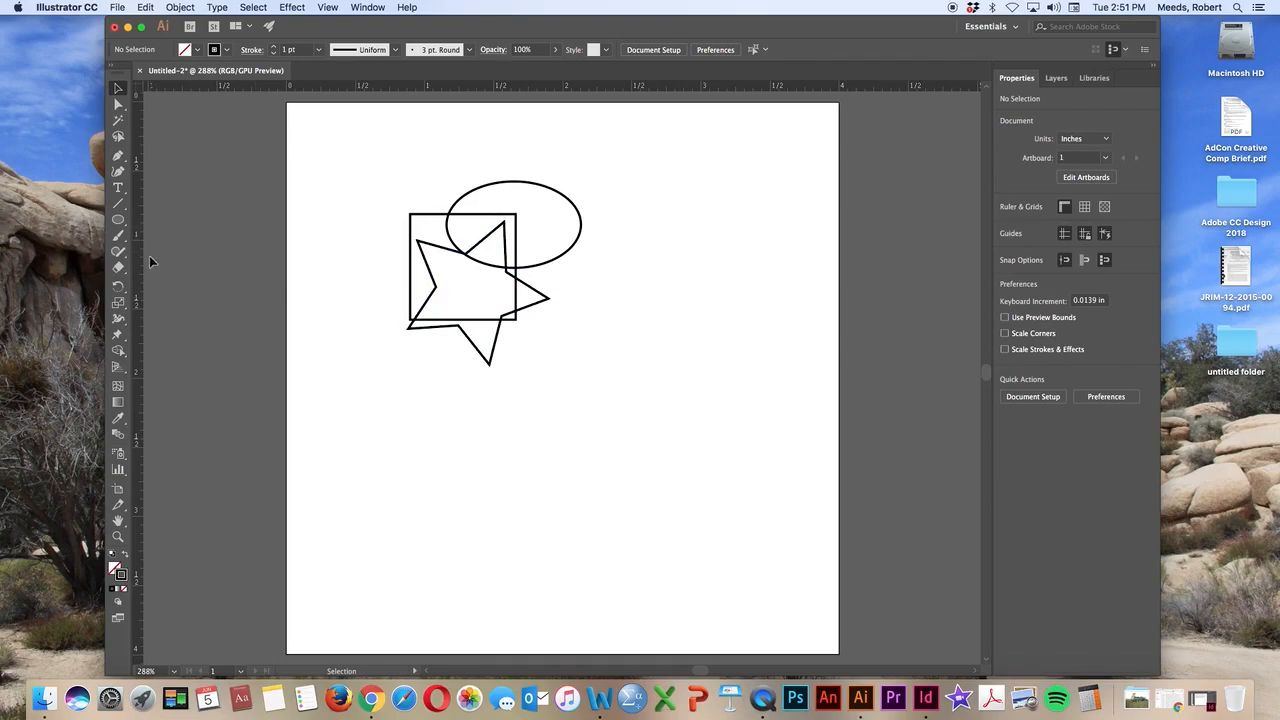
Erase strips through the overlapping square, star and ellipse with the Eraser tool
left_click(118, 267)
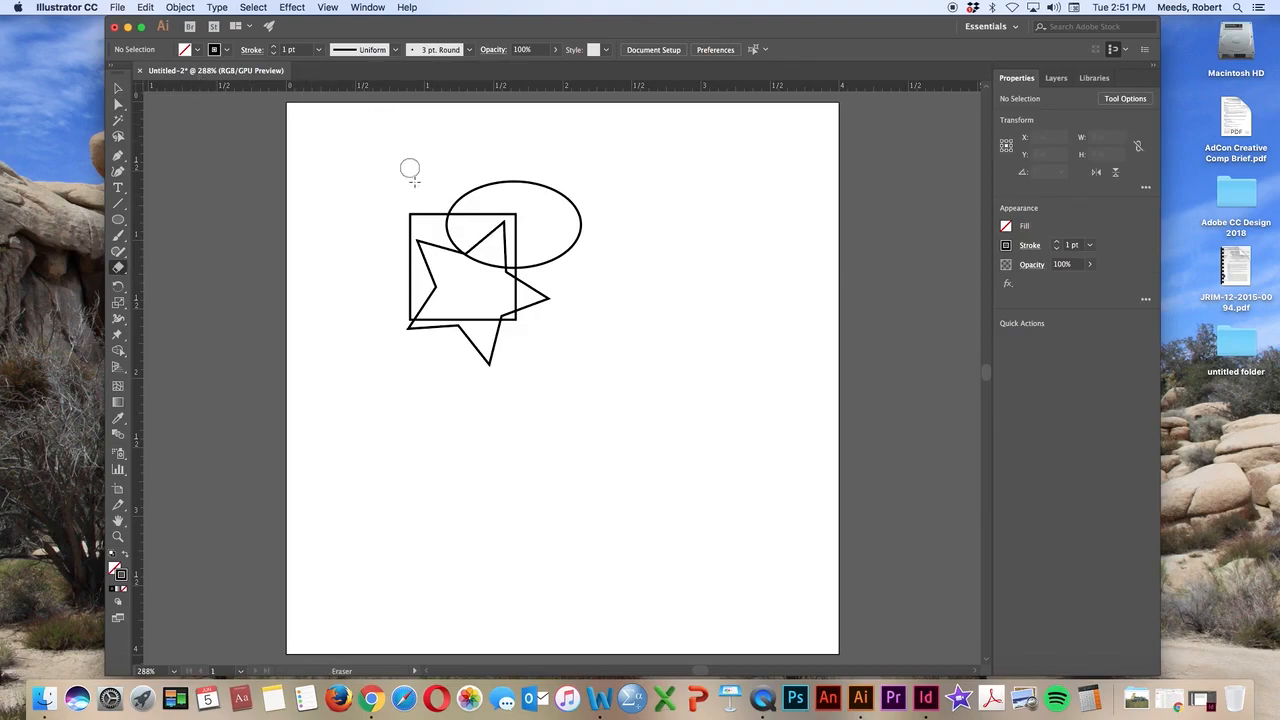
mouse_move(448, 218)
left_mouse_down()
mouse_move(494, 230)
mouse_move(470, 249)
mouse_move(504, 254)
mouse_move(507, 240)
mouse_move(508, 312)
mouse_move(486, 349)
mouse_move(460, 303)
mouse_move(497, 336)
left_mouse_up()
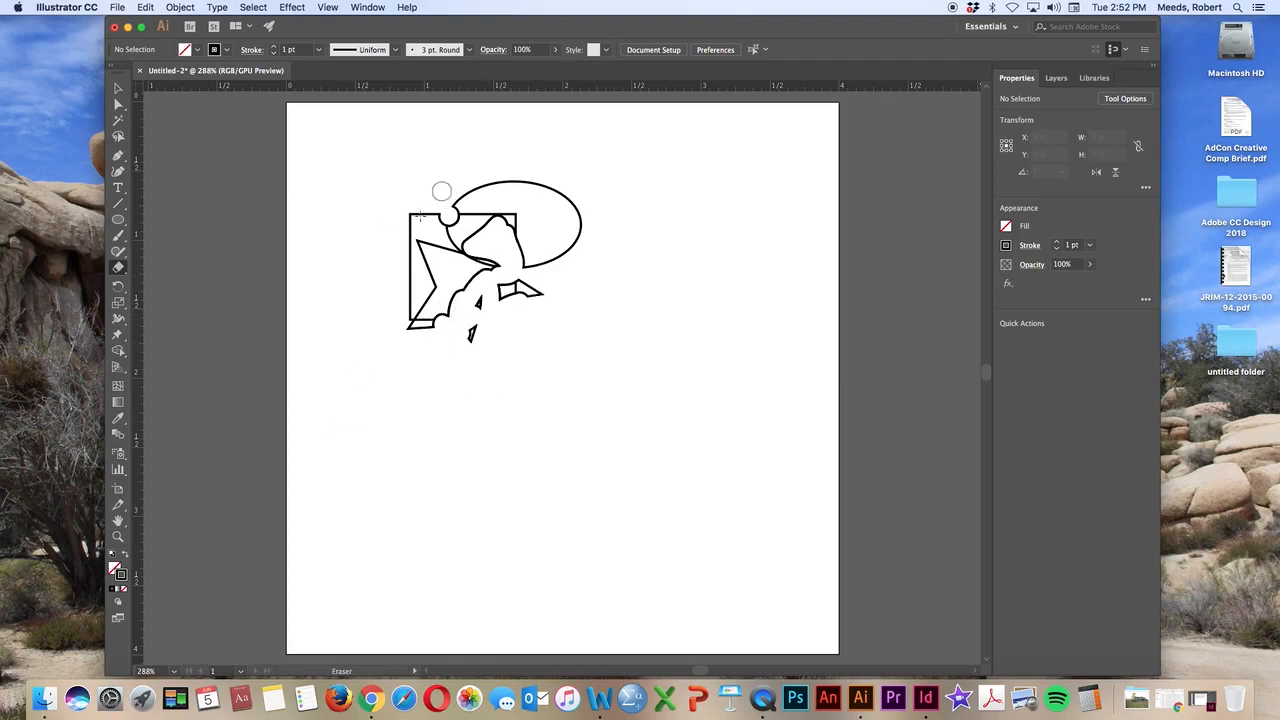
left_click_drag(395, 265, 440, 278)
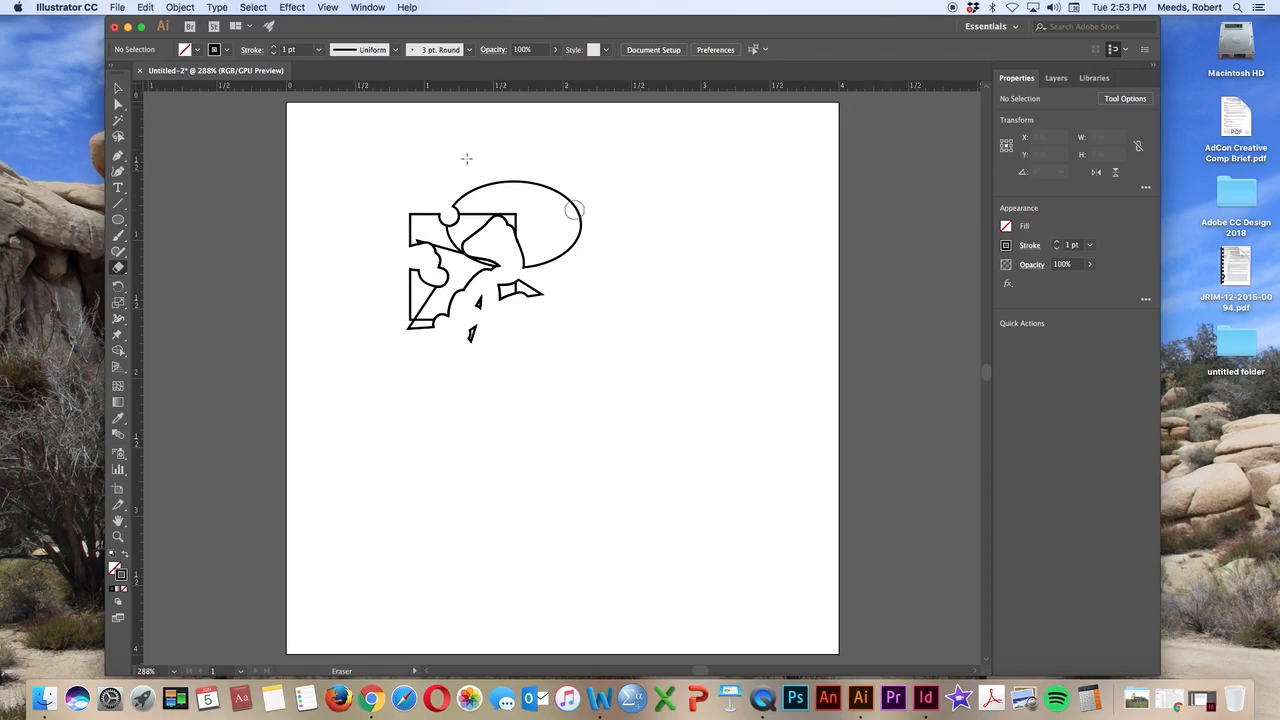
Select all the partly erased shapes and delete them
left_click(118, 89)
left_click_drag(362, 139, 718, 505)
key("Delete")
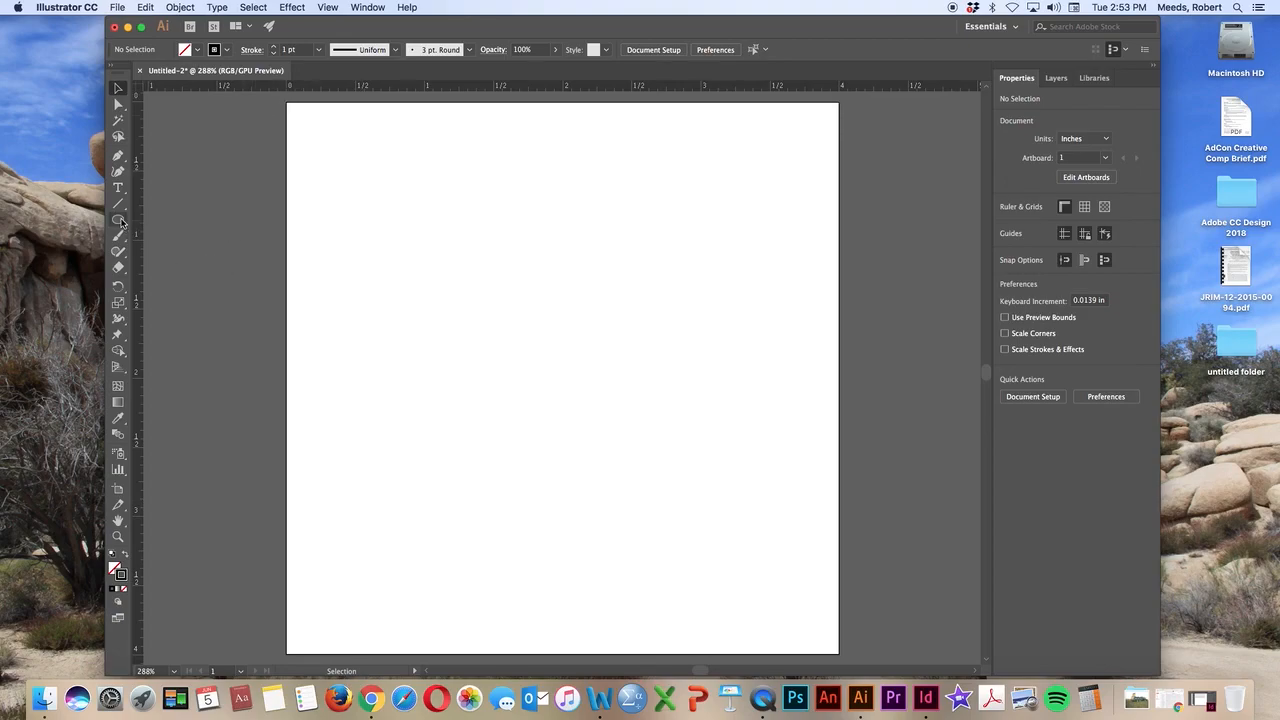
Draw a trial ellipse about 1.28 in wide and 0.88 in high, and undo it
left_click_drag(123, 225, 150, 252)
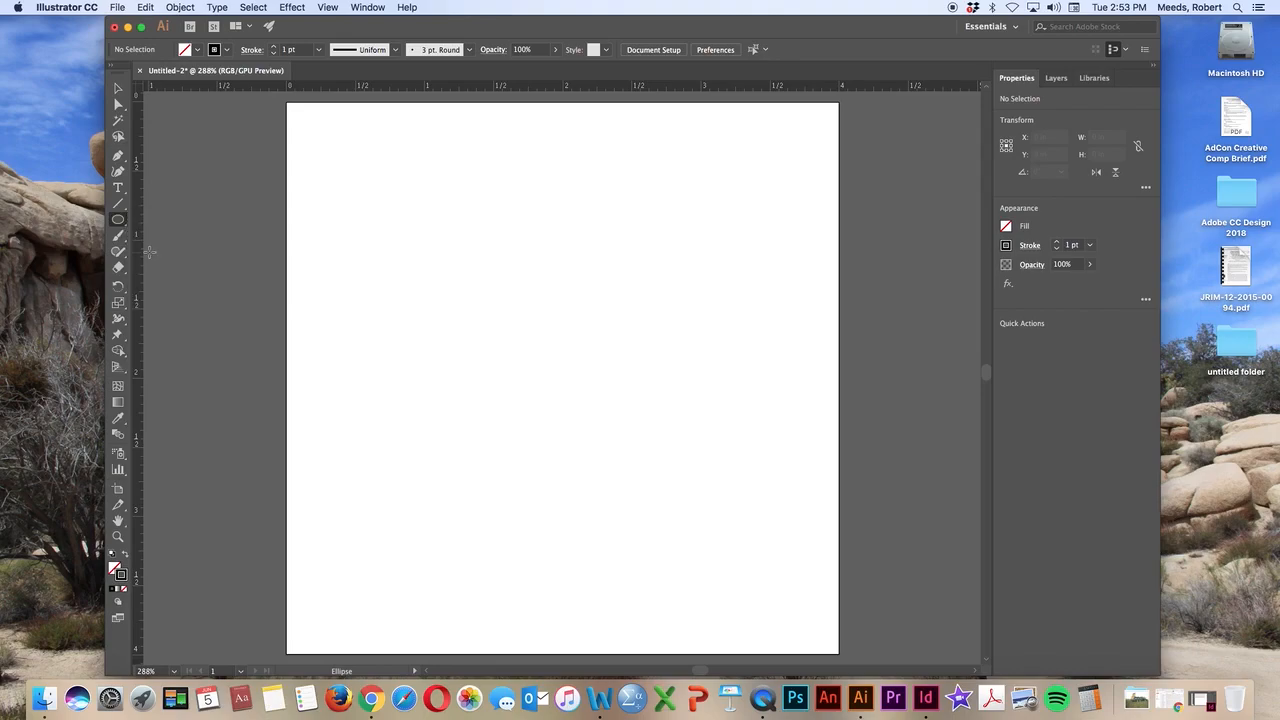
left_click_drag(405, 190, 581, 312)
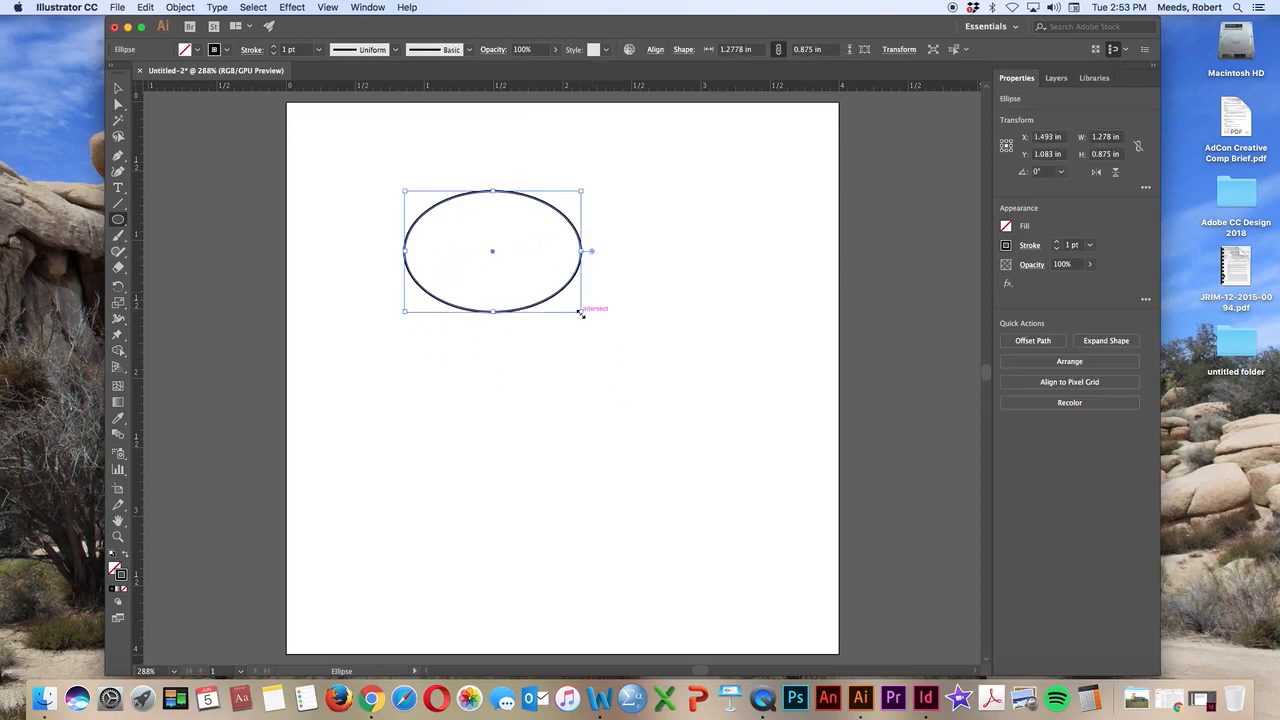
key("super+z")
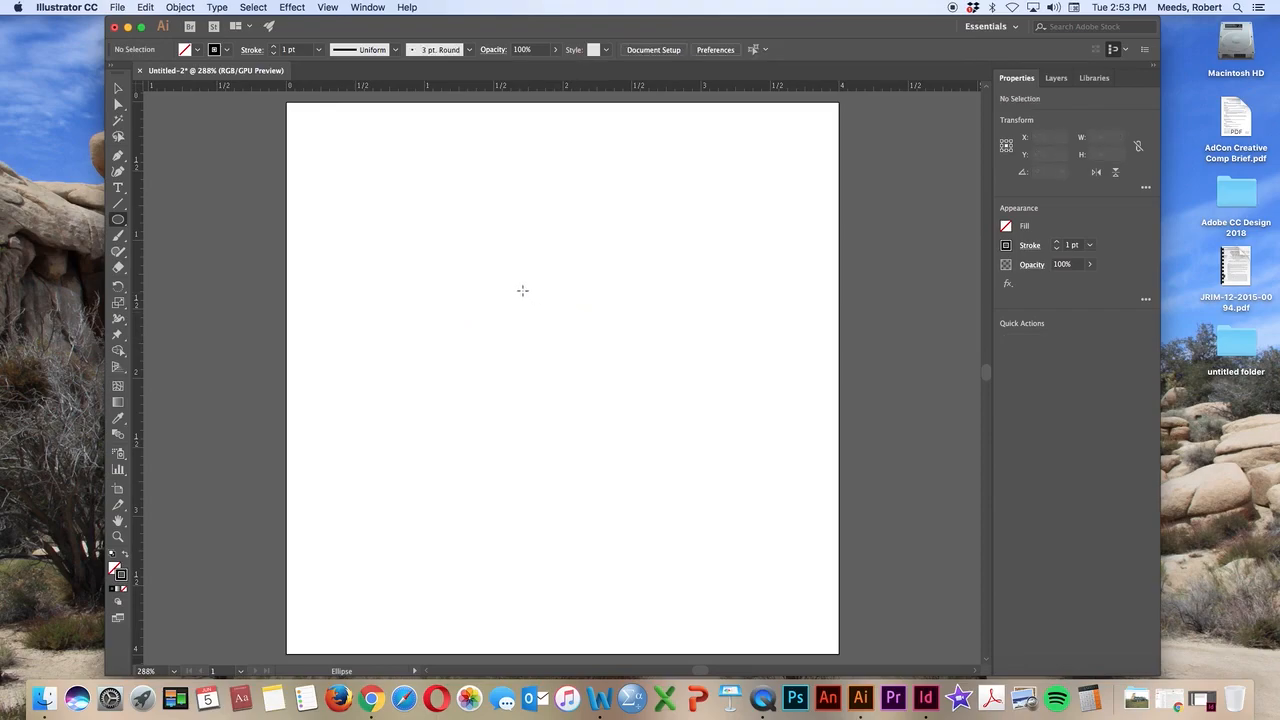
Draw a trial circle about 1.51 in across with equal width and height, and undo it
left_click_drag(434, 207, 510, 324)
left_click_drag(503, 283, 634, 416)
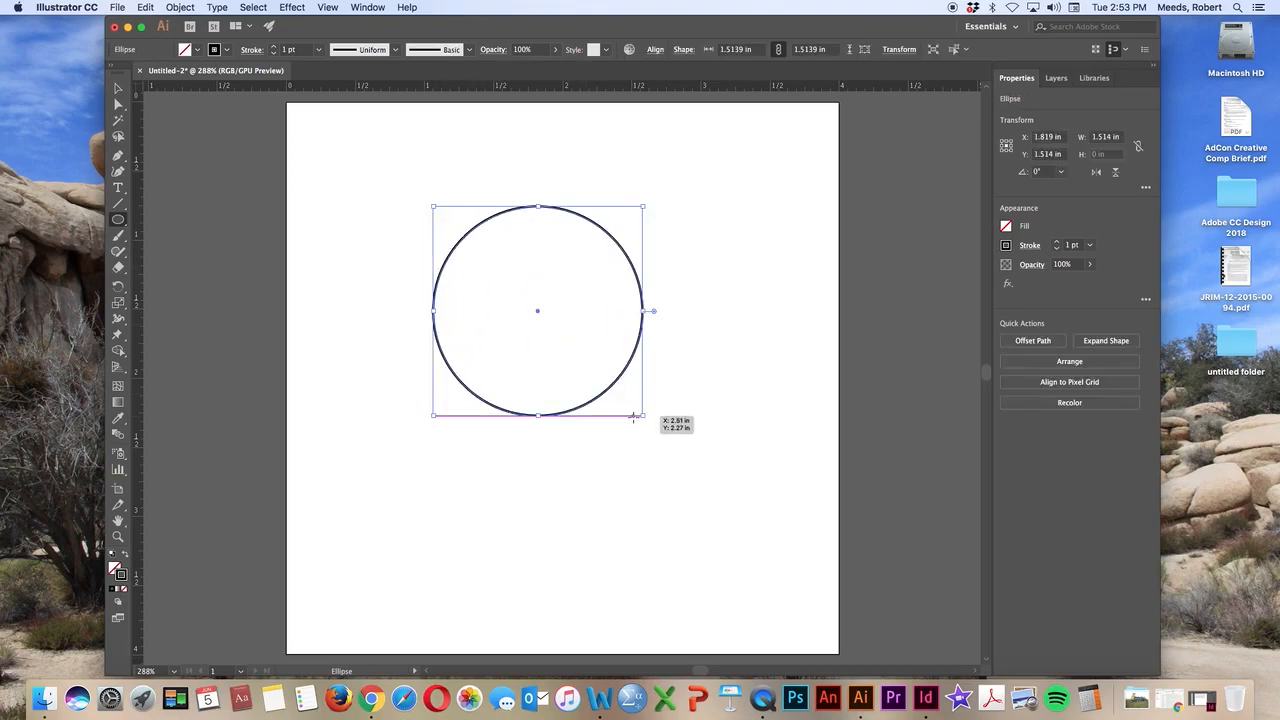
key("super+z")
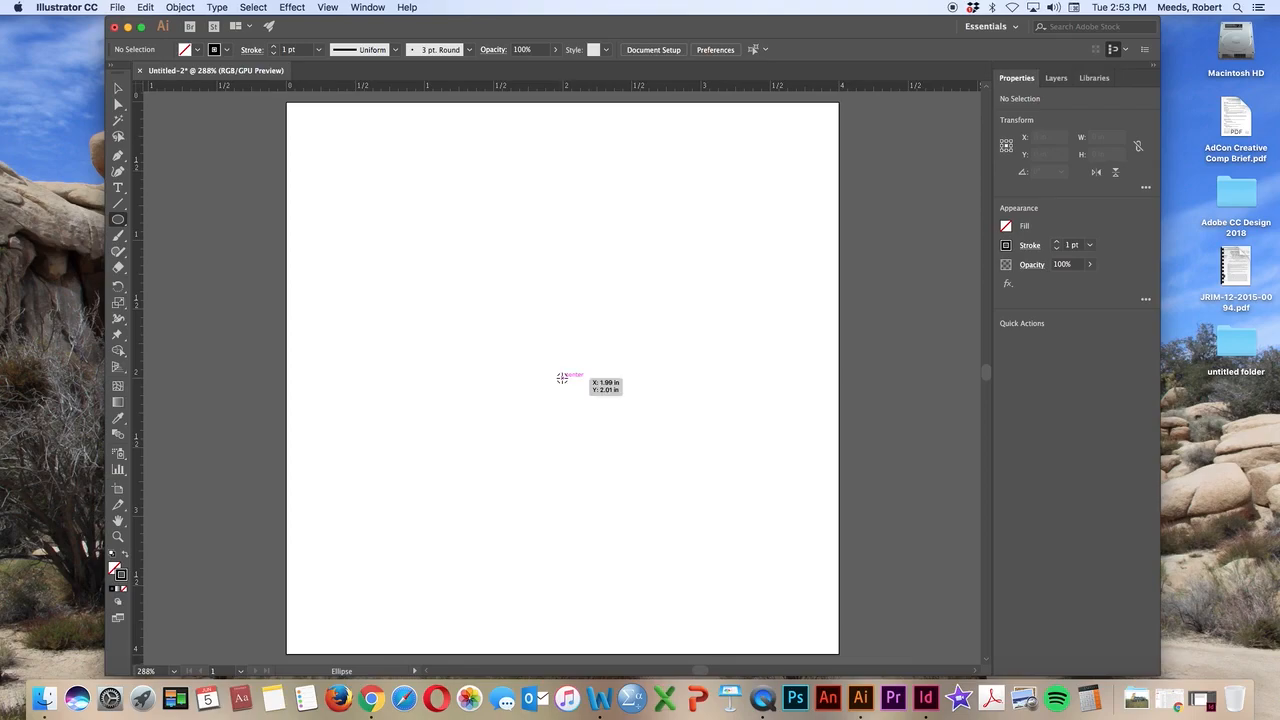
Draw a circle about 2.83 in across outward from the centre of the artboard
left_click_drag(562, 378, 691, 575)
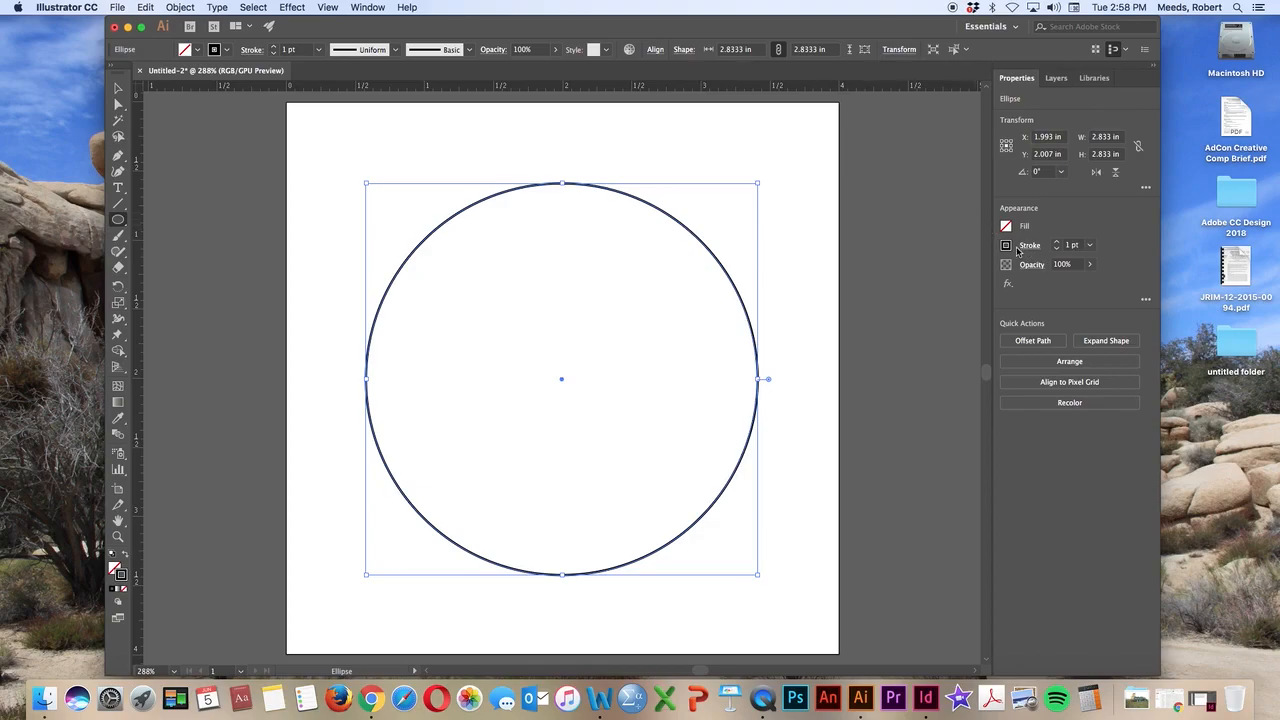
left_click(372, 7)
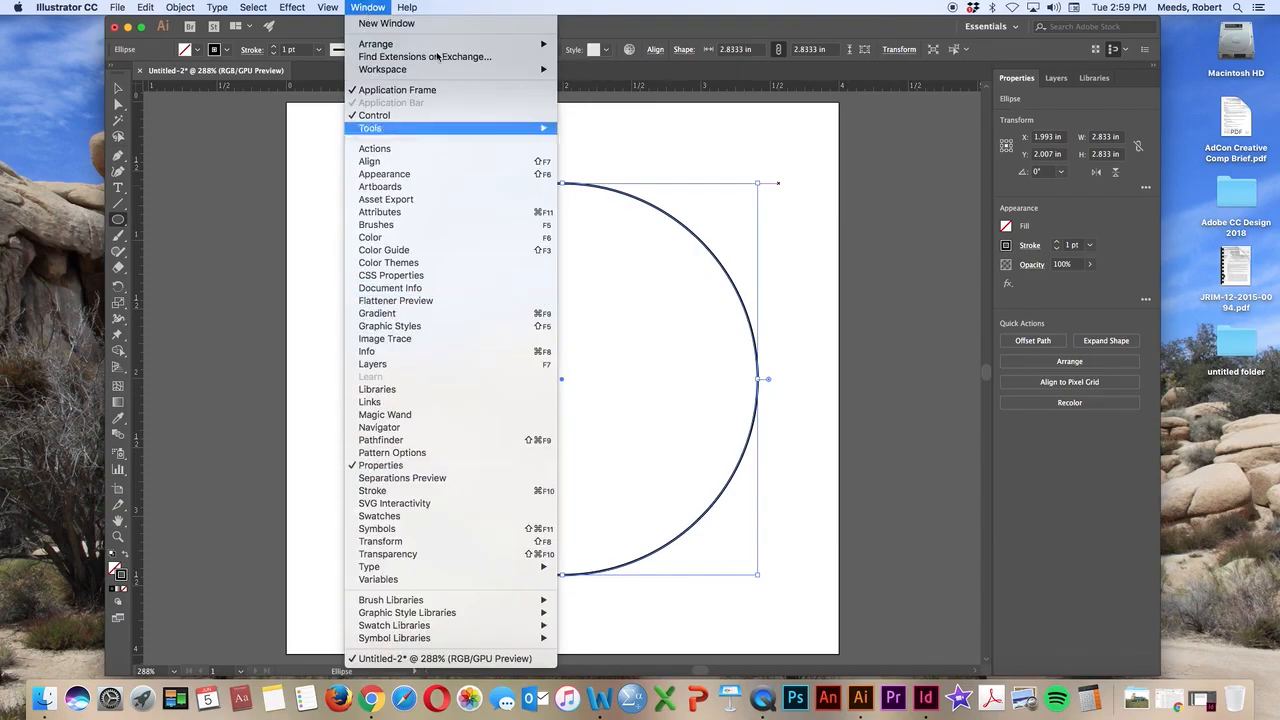
left_click(390, 6)
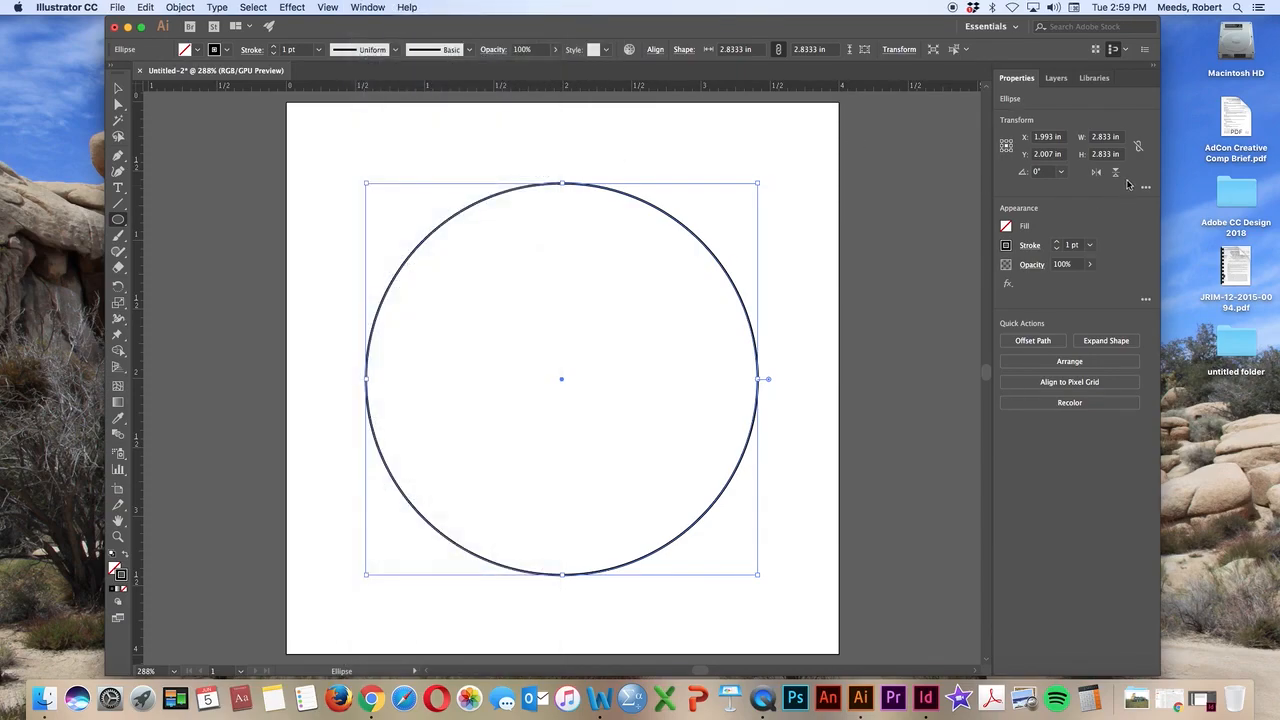
Set the circle's stroke weight to 0.5 pt and make its stroke colour active
left_click(1056, 242)
left_click(1056, 242)
left_click(1057, 249)
left_click(1057, 249)
left_click(1057, 249)
left_click(1057, 249)
left_click(1057, 249)
left_click(1057, 249)
left_click(1057, 249)
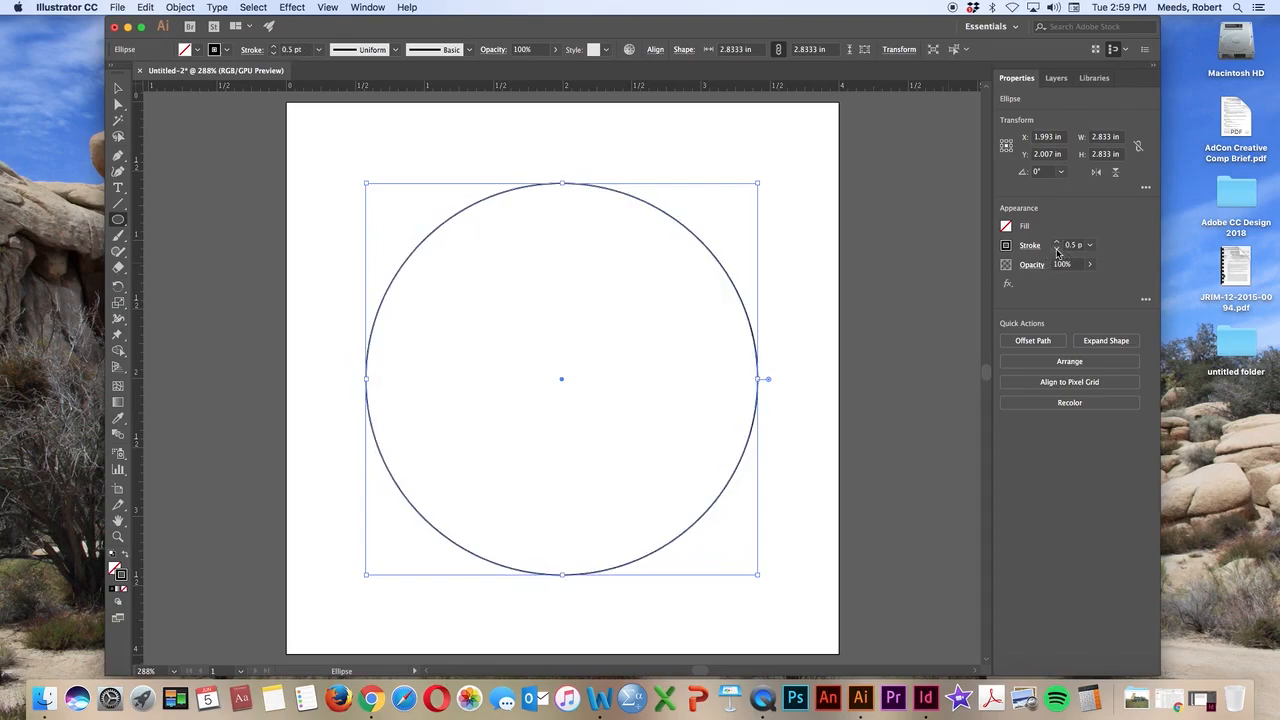
left_click(1057, 249)
left_click(1057, 249)
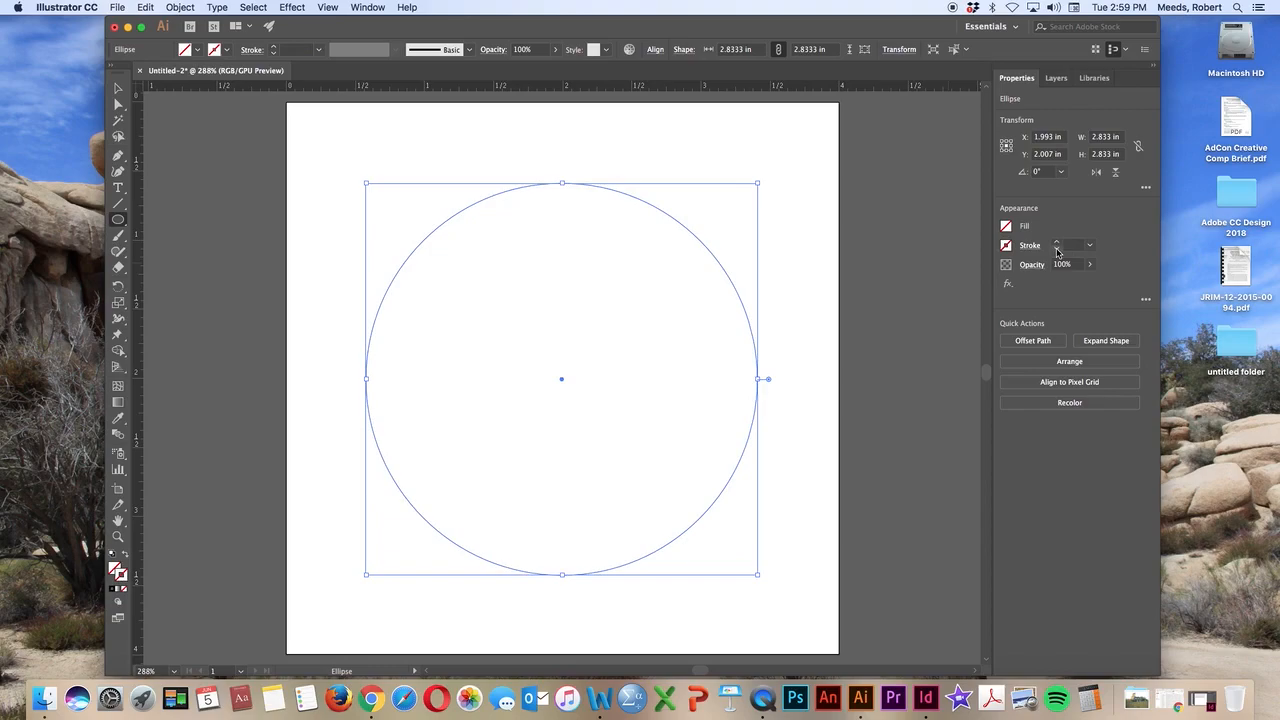
left_click(1056, 242)
left_click(1056, 242)
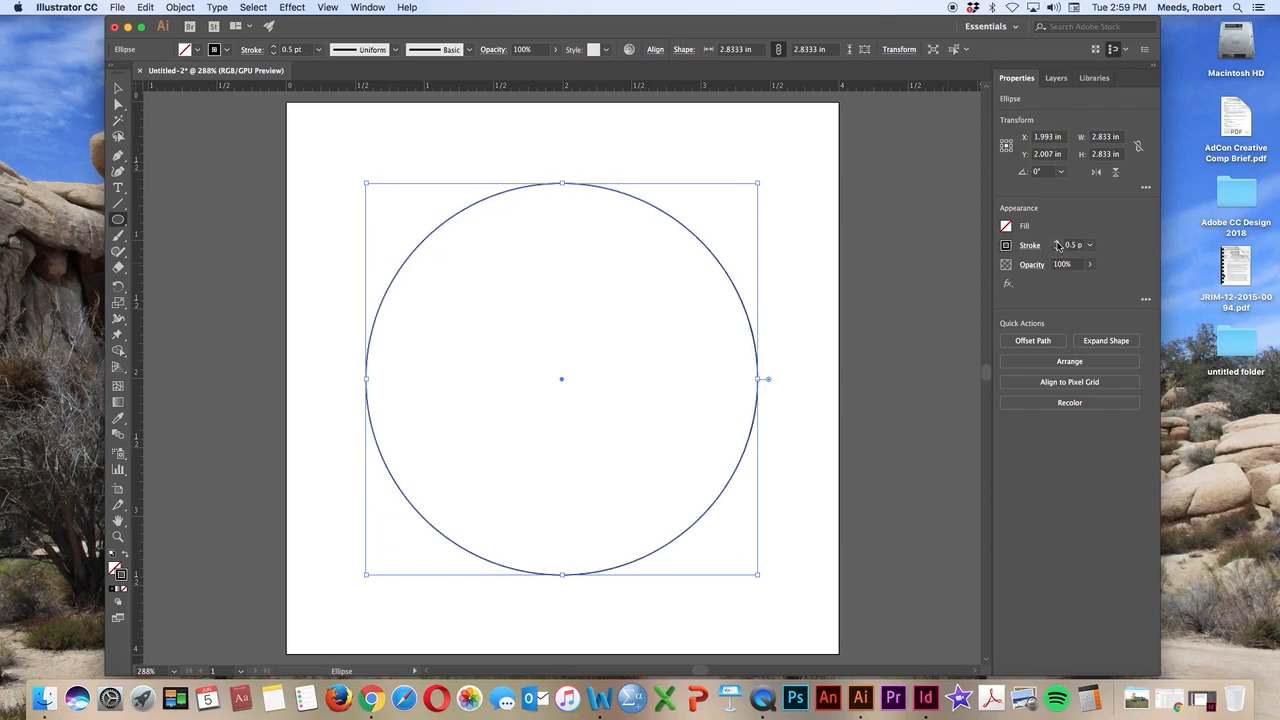
left_click(121, 577)
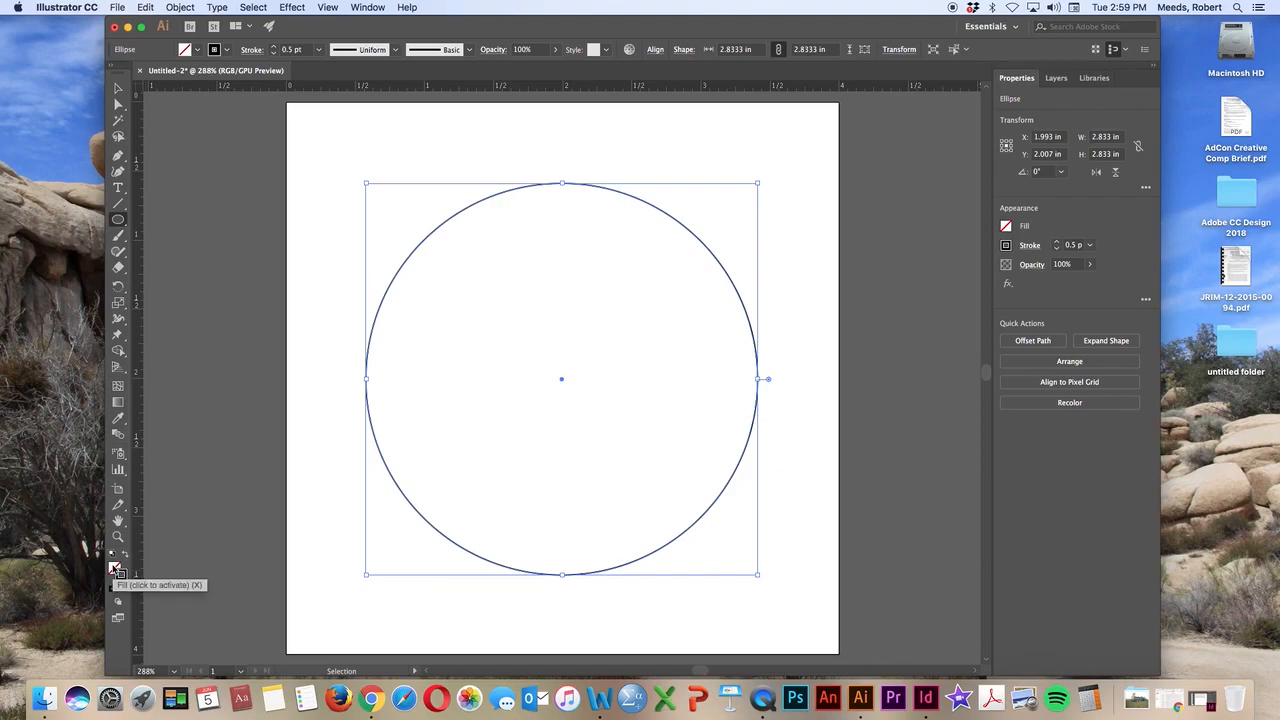
Swap the circle's fill and stroke back and forth, and set its stroke to None
left_click(125, 555)
left_click(125, 555)
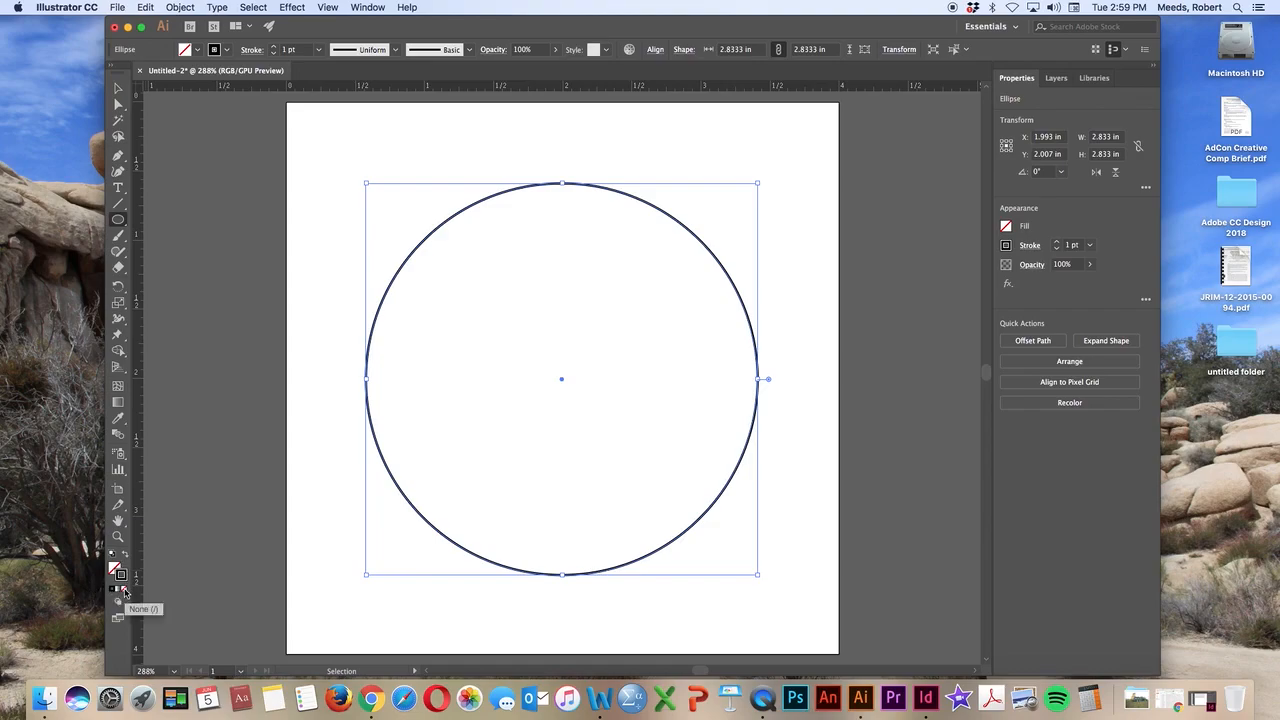
left_click(124, 592)
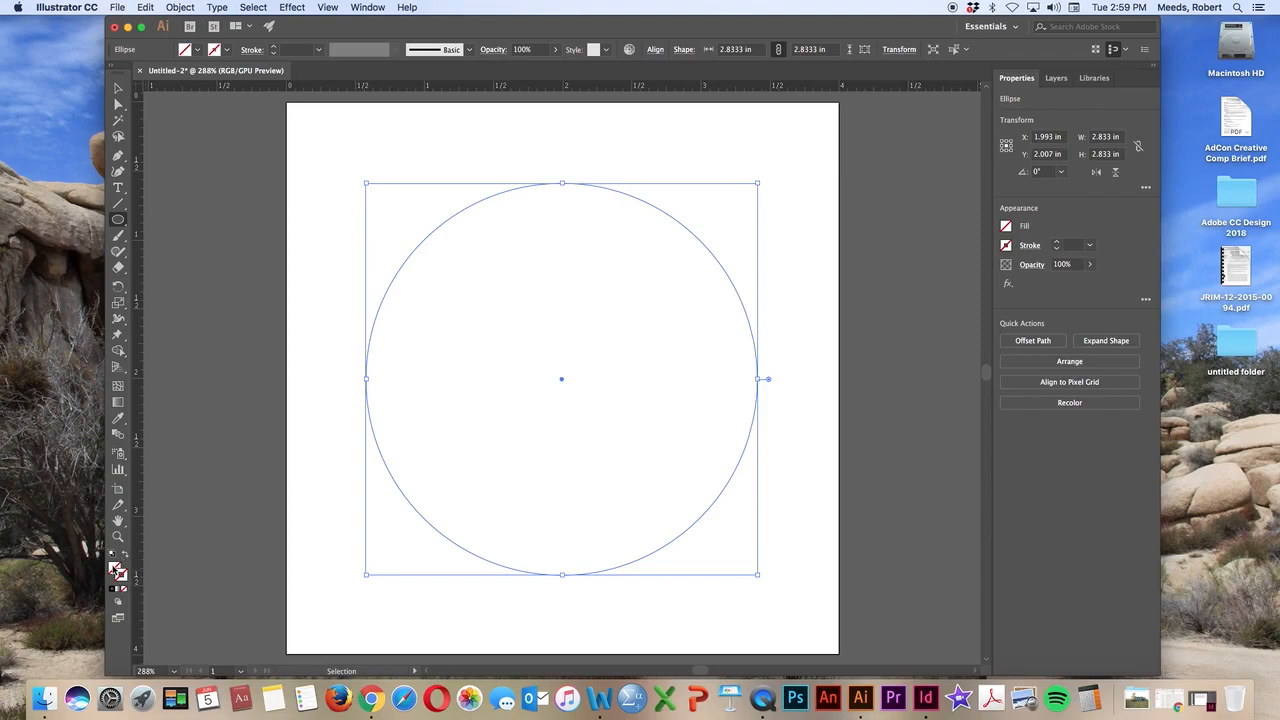
Fill the circle with the RGB Yellow colour swatch
left_click(116, 568)
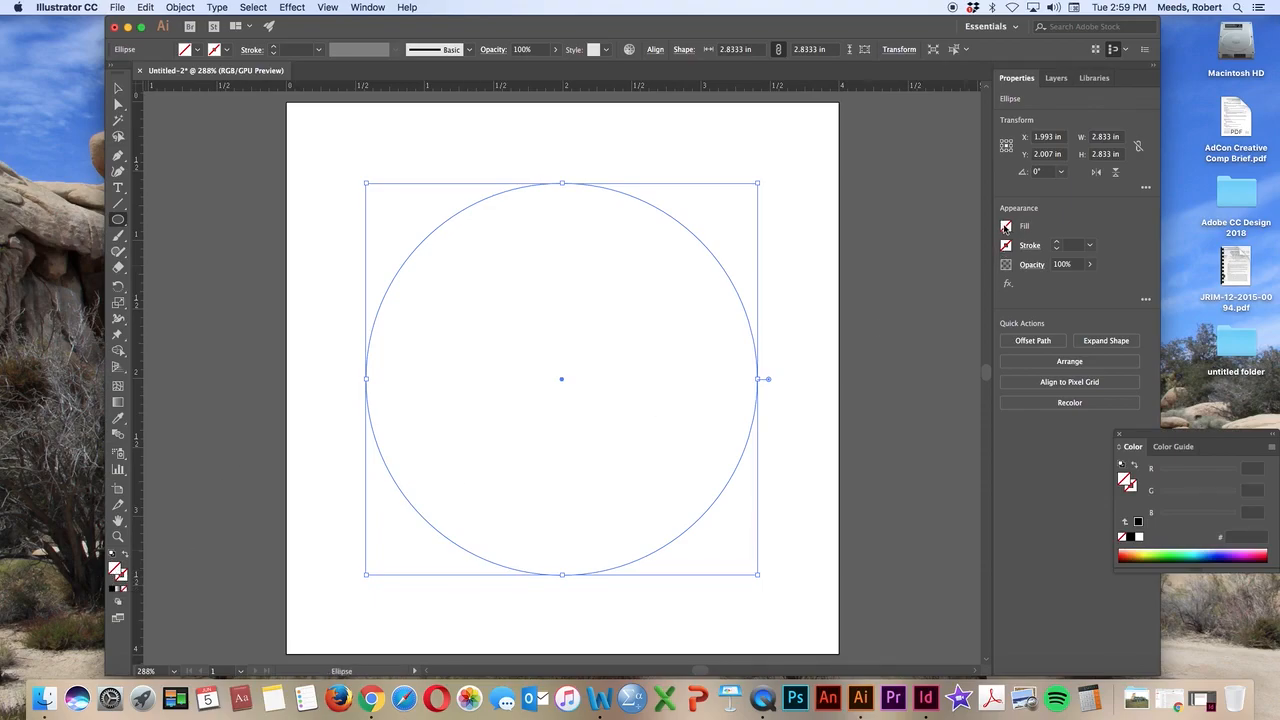
double_click(116, 570)
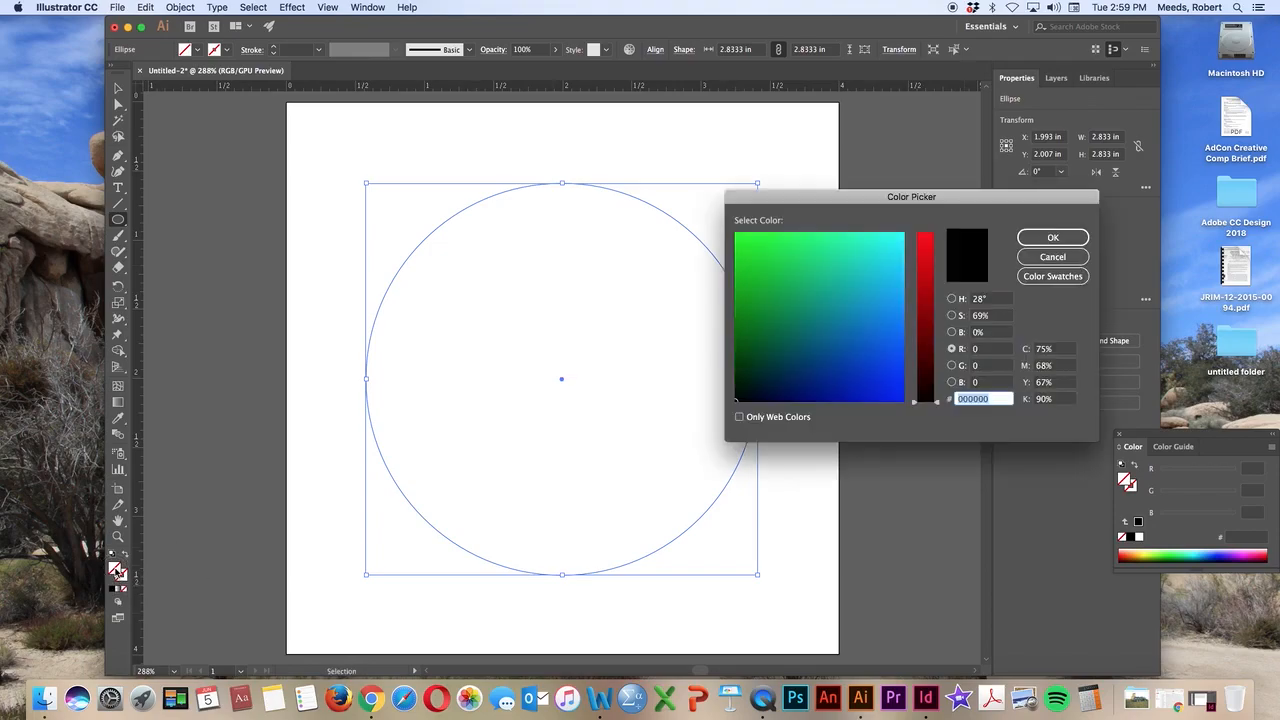
left_click_drag(843, 200, 855, 117)
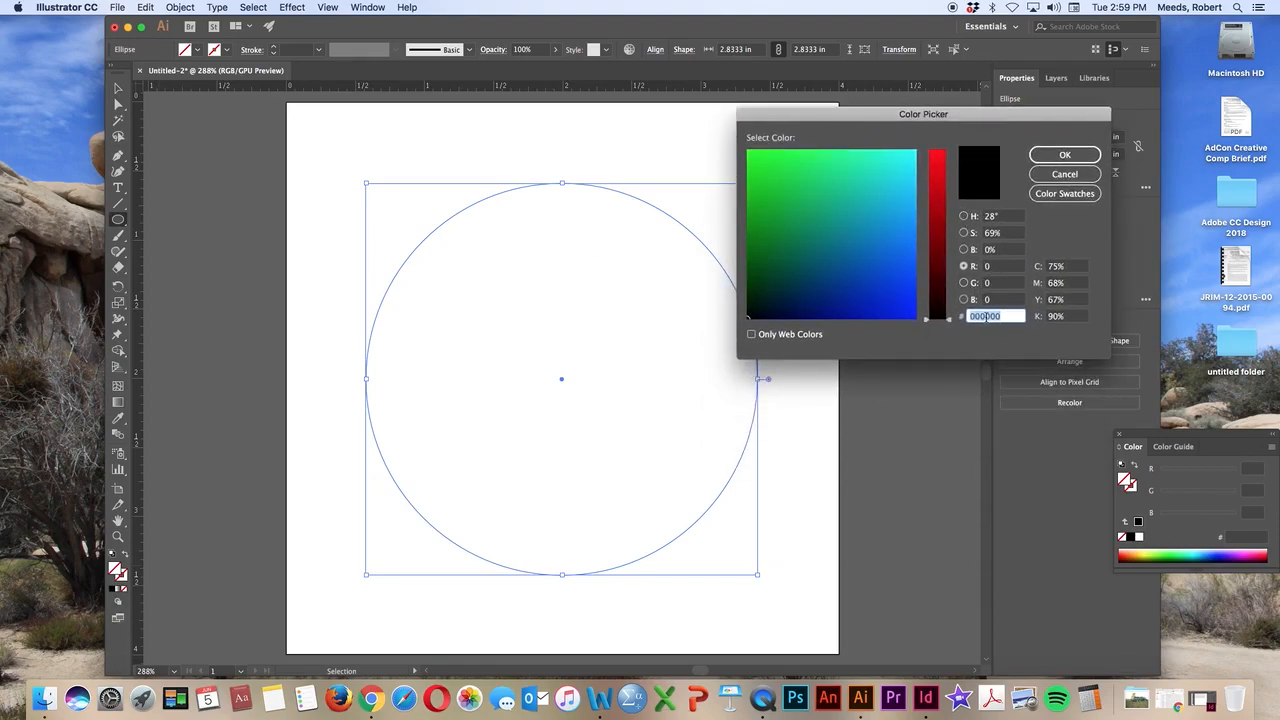
left_click(1051, 198)
left_click(1051, 196)
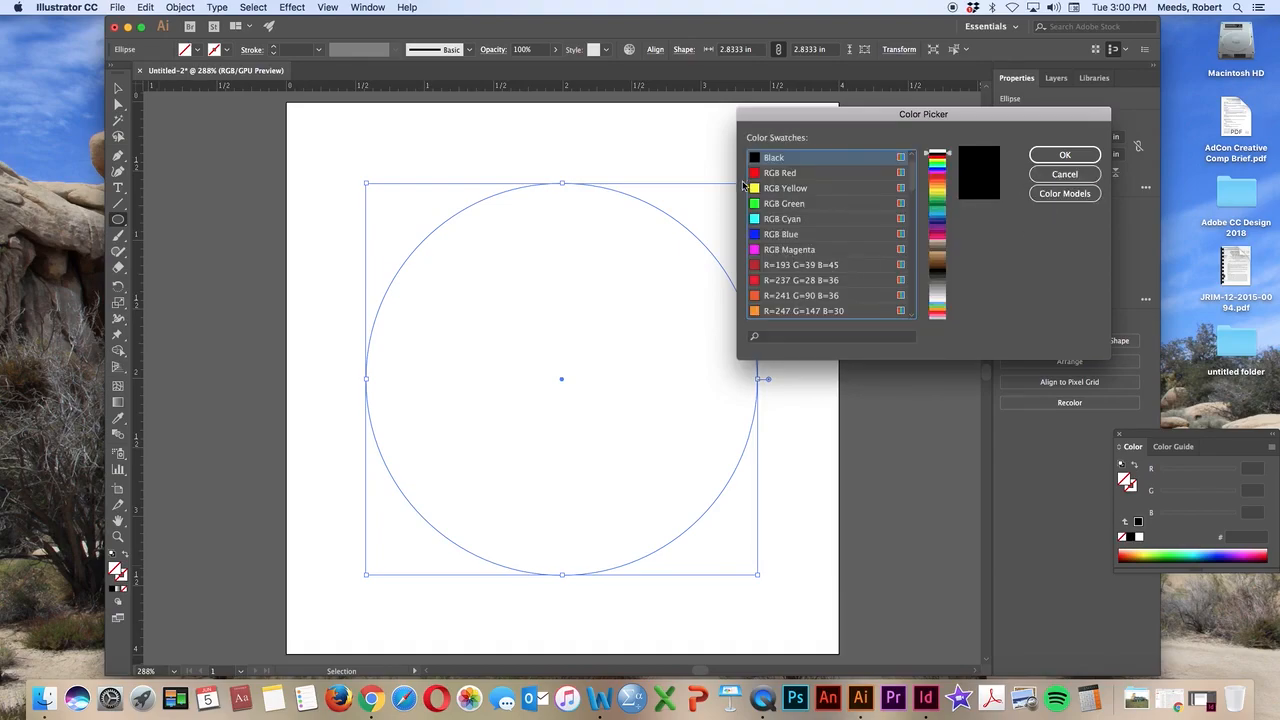
left_click(755, 190)
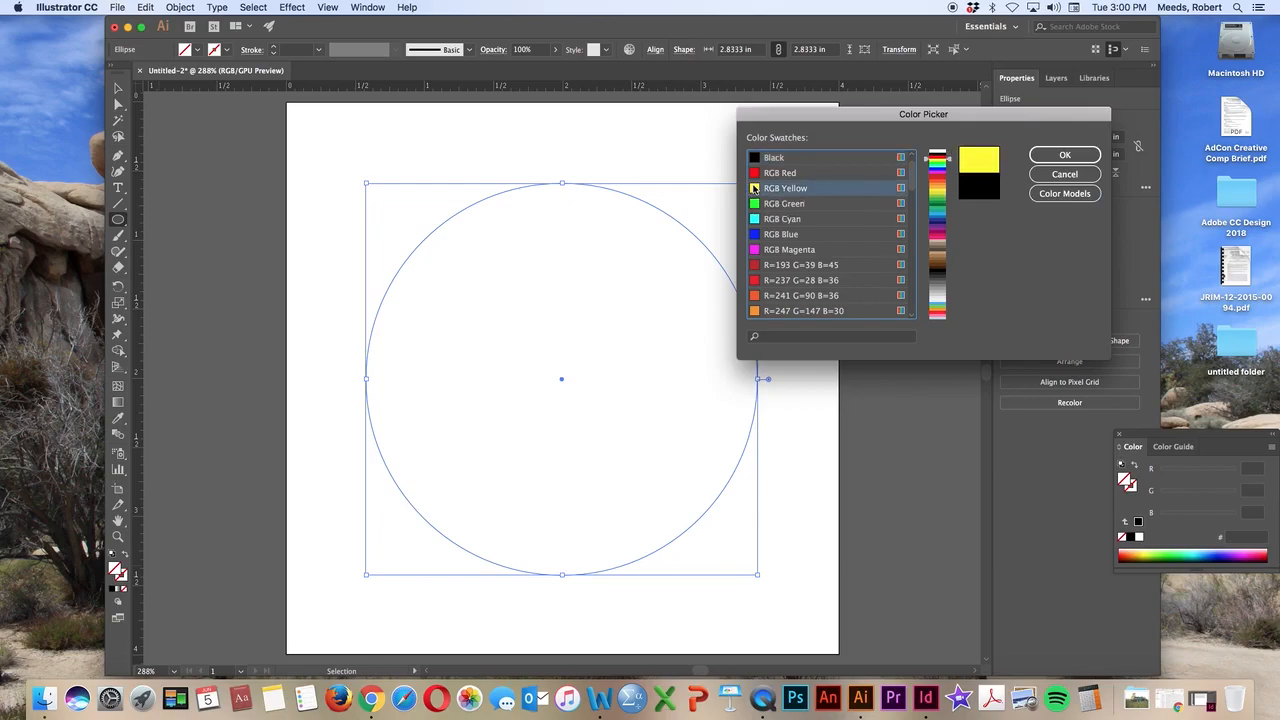
left_click(1064, 156)
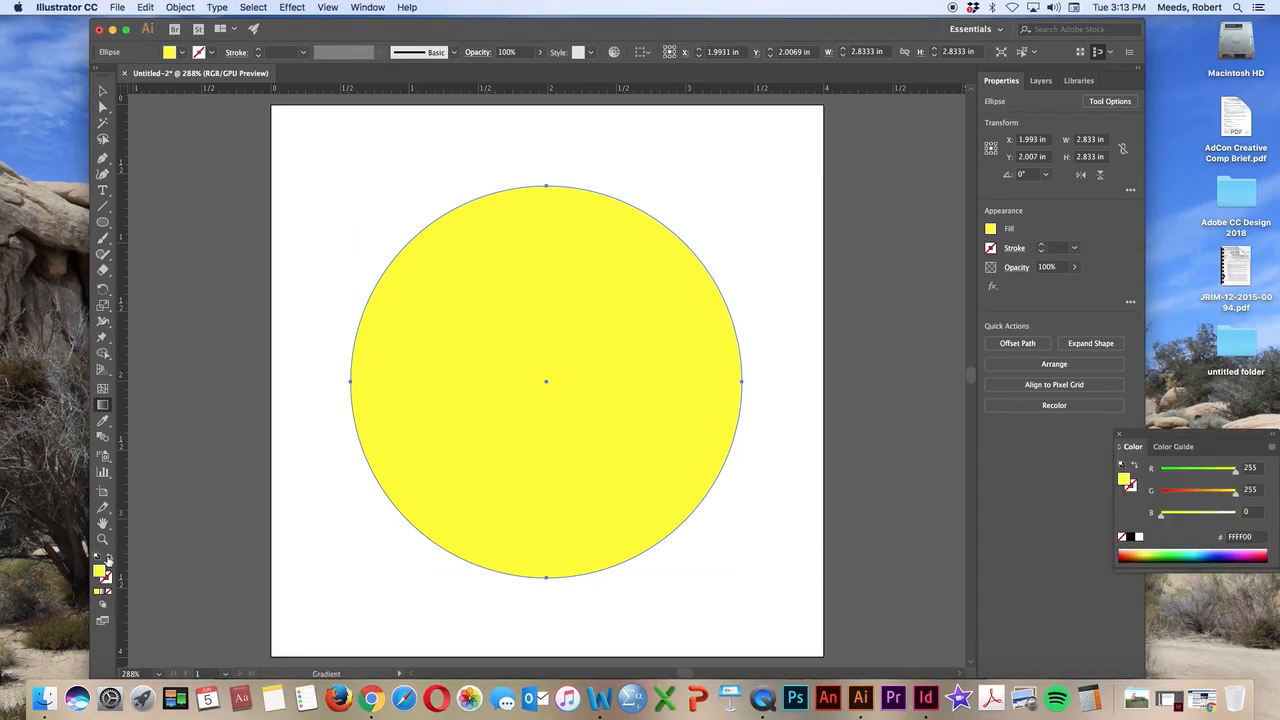
Try a linear gradient on the circle's fill, and change the gradient type to Radial
key("v")
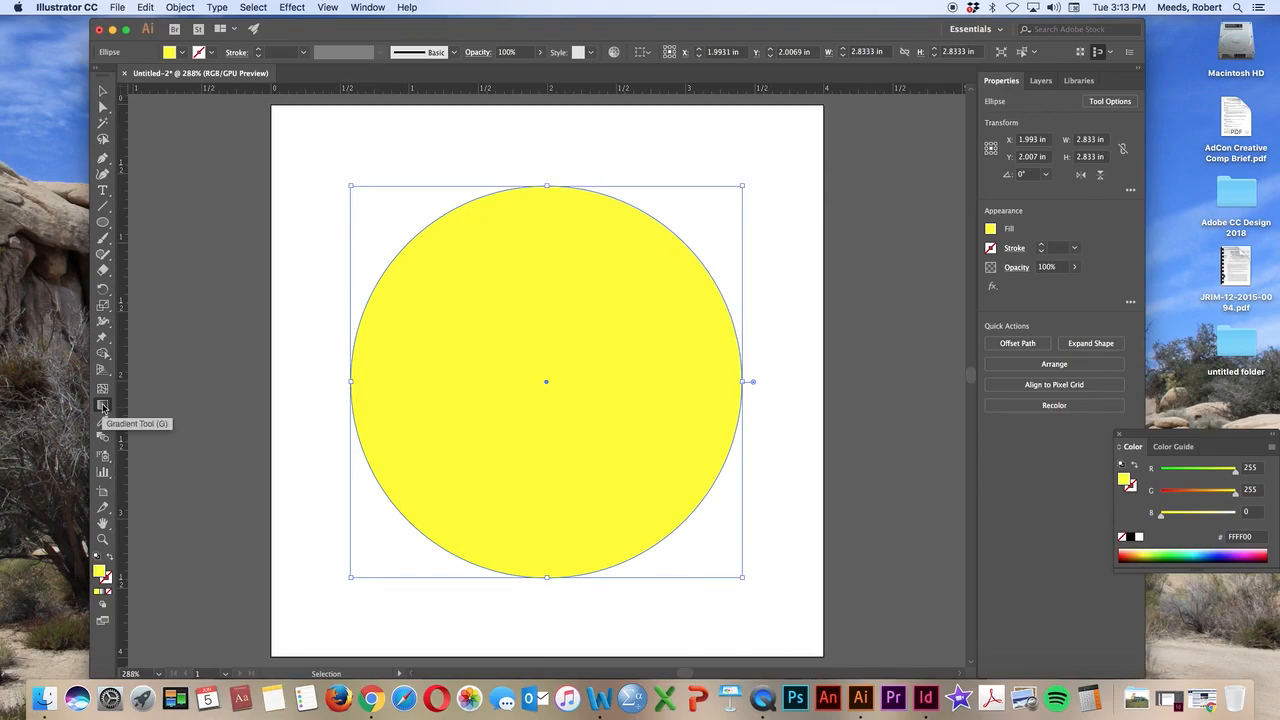
left_click(102, 406)
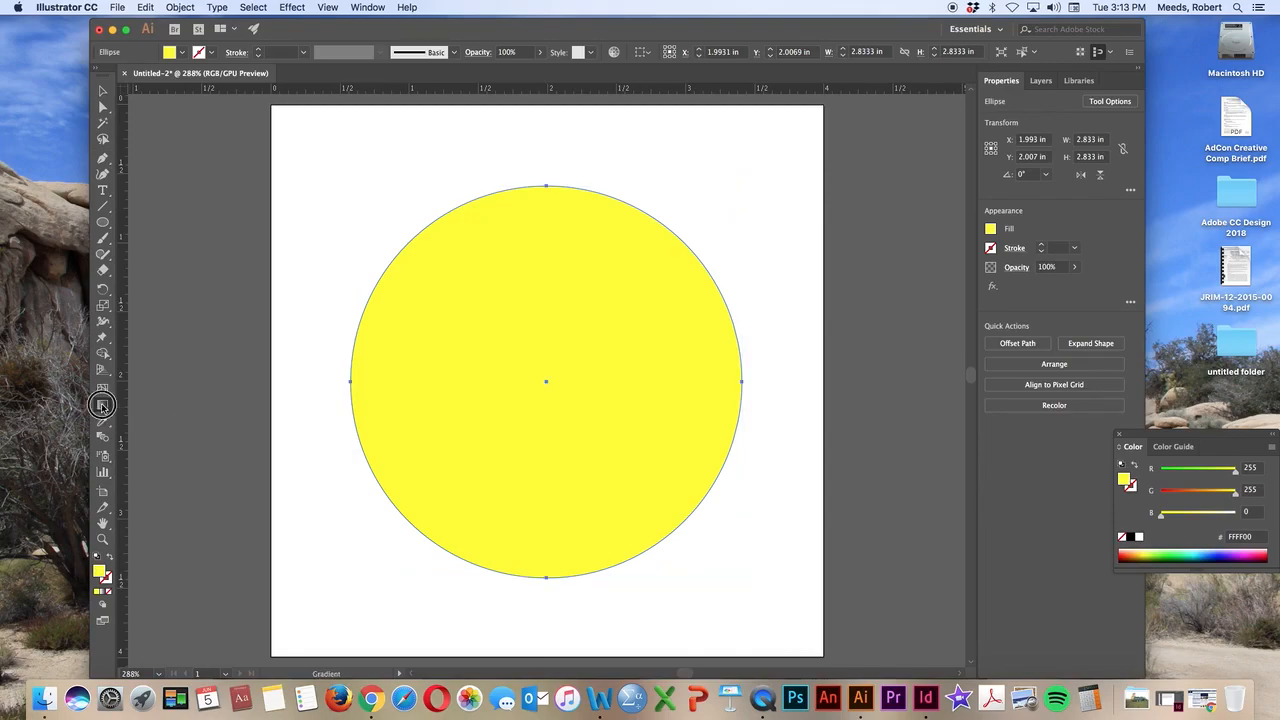
double_click(102, 406)
left_click_drag(153, 126, 137, 198)
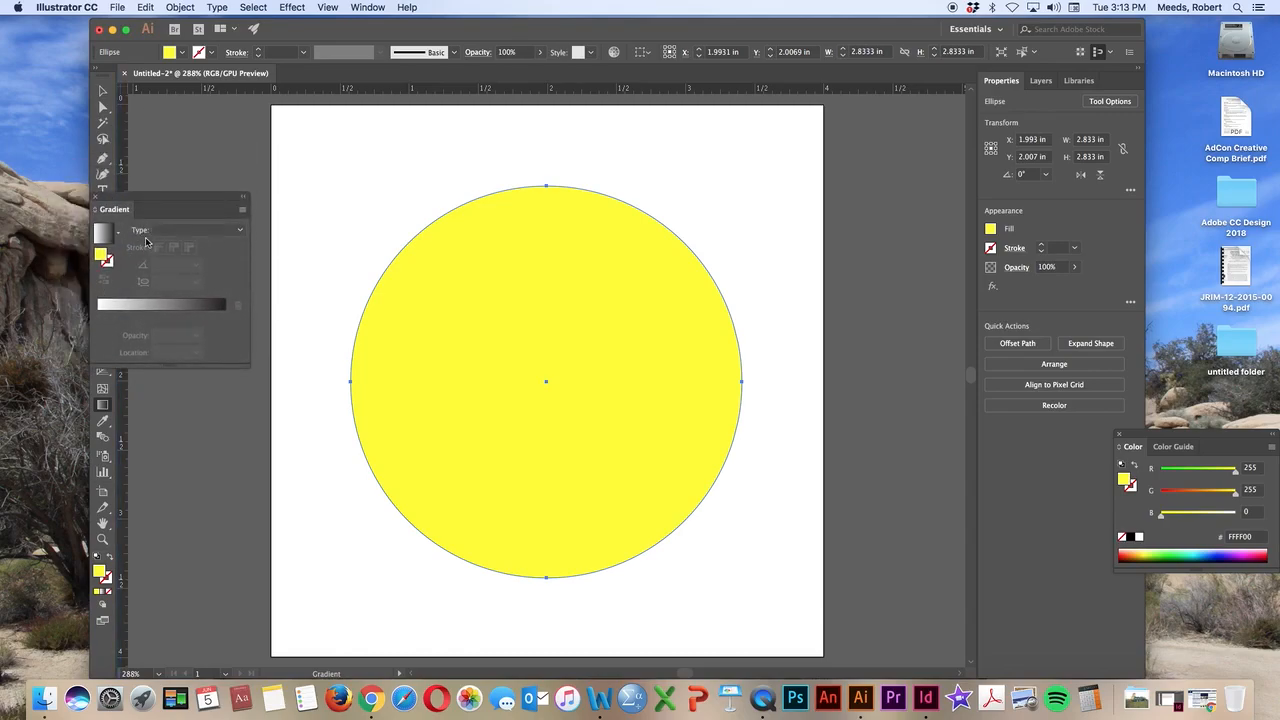
left_click(240, 231)
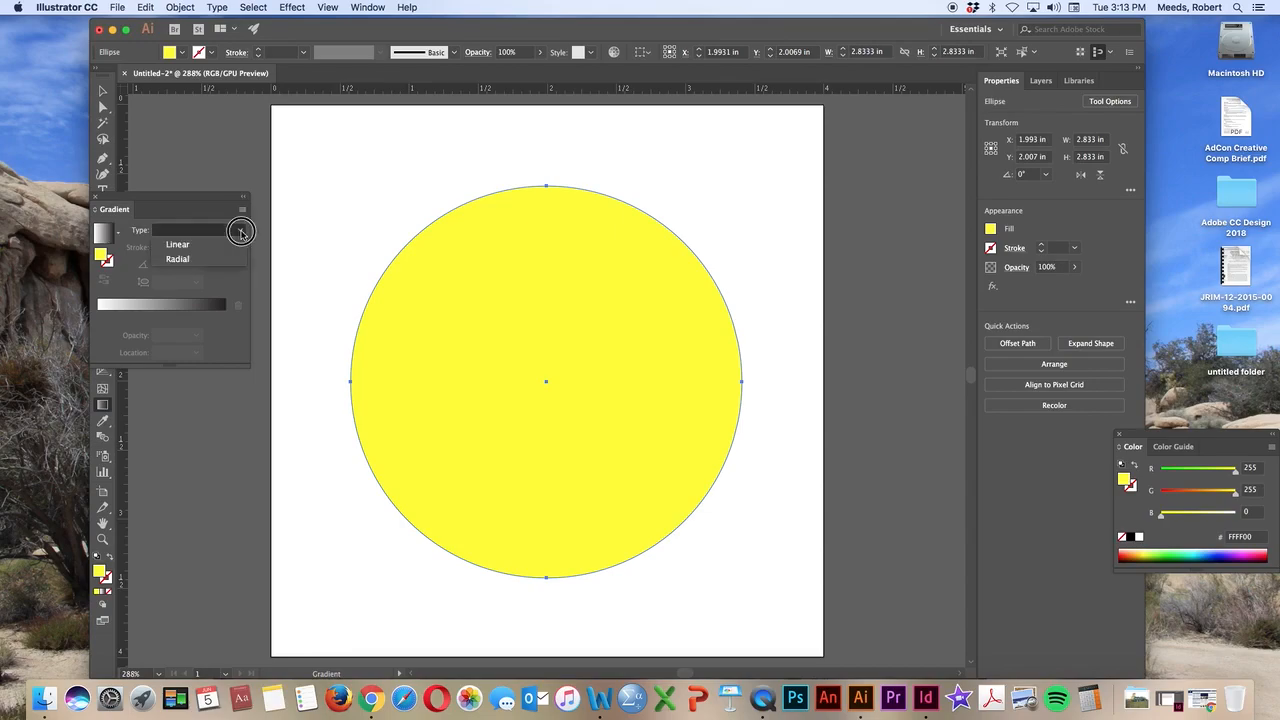
left_click(178, 245)
left_click(215, 230)
left_click(180, 259)
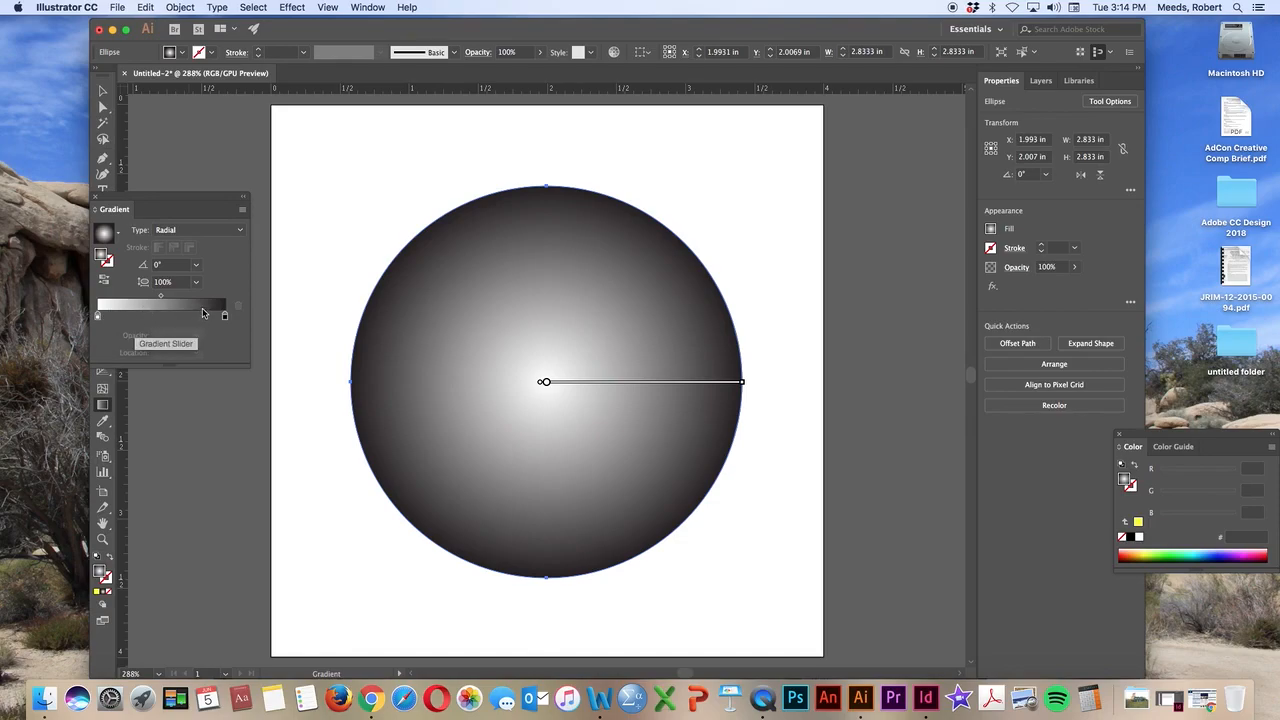
Switch the radial gradient's inner colour stop to RGB and set it to yellow, FFFF00
double_click(97, 316)
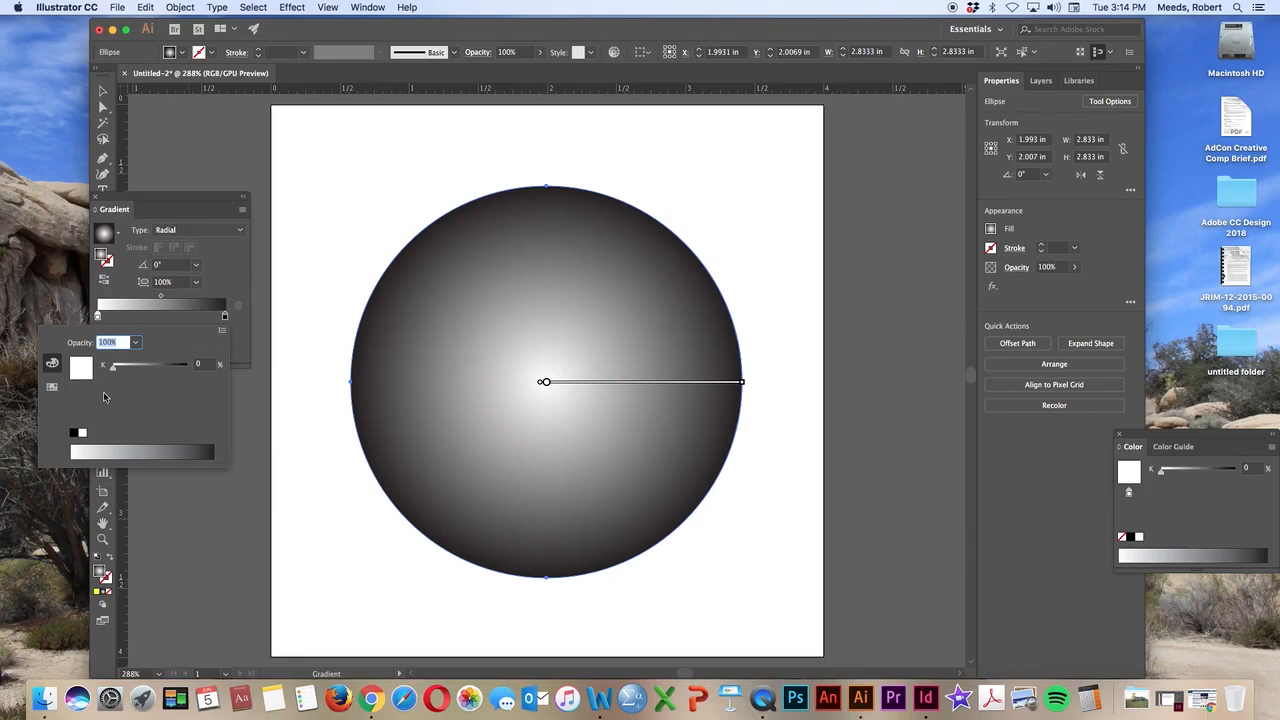
left_click(223, 333)
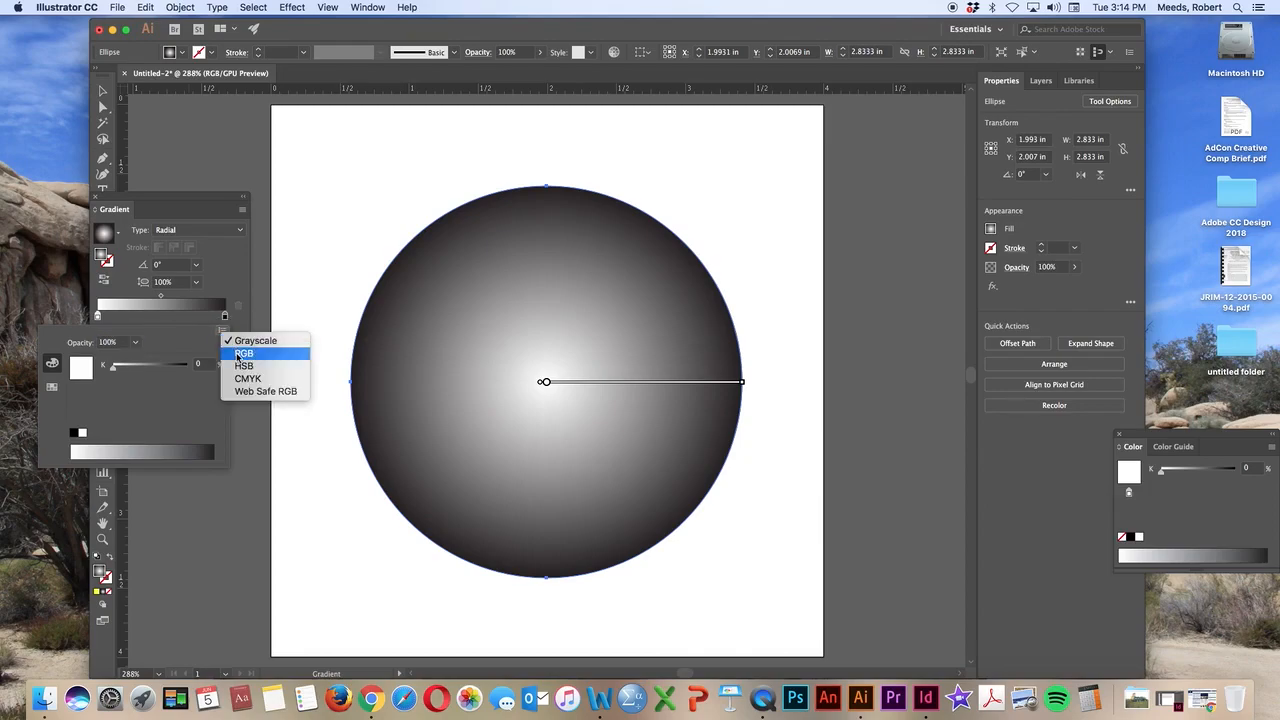
left_click(241, 355)
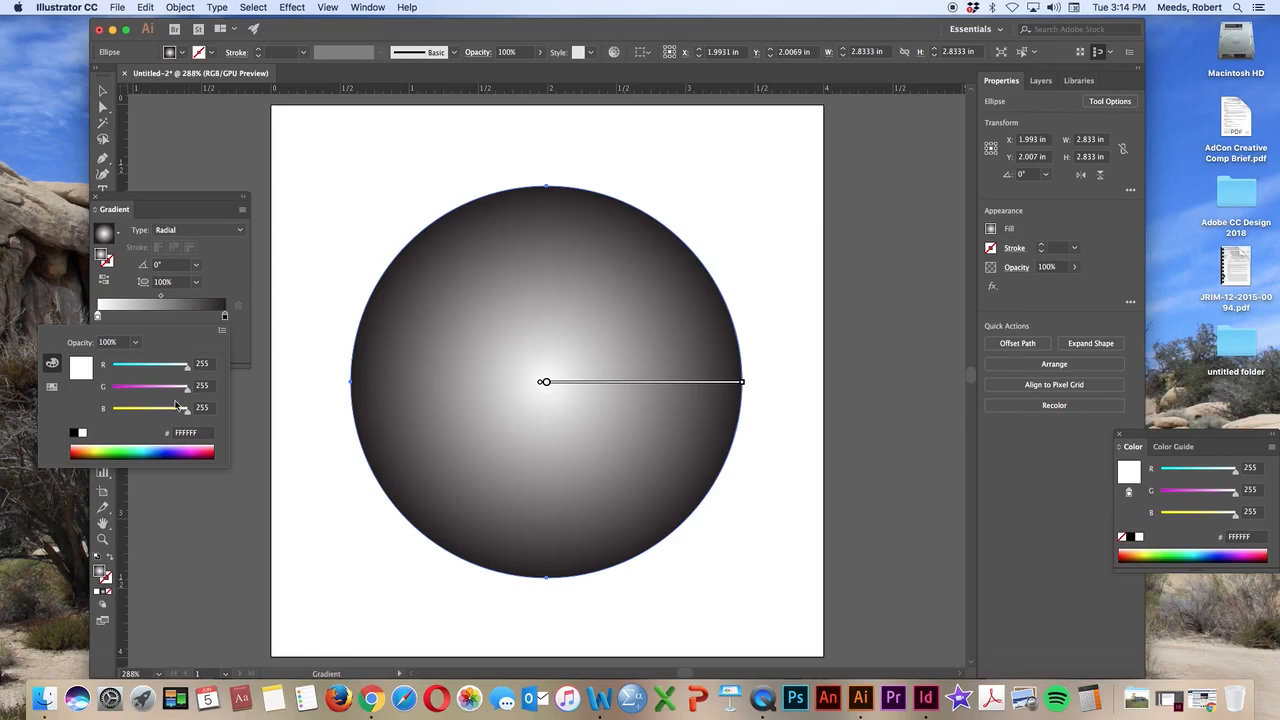
left_click_drag(189, 418, 84, 408)
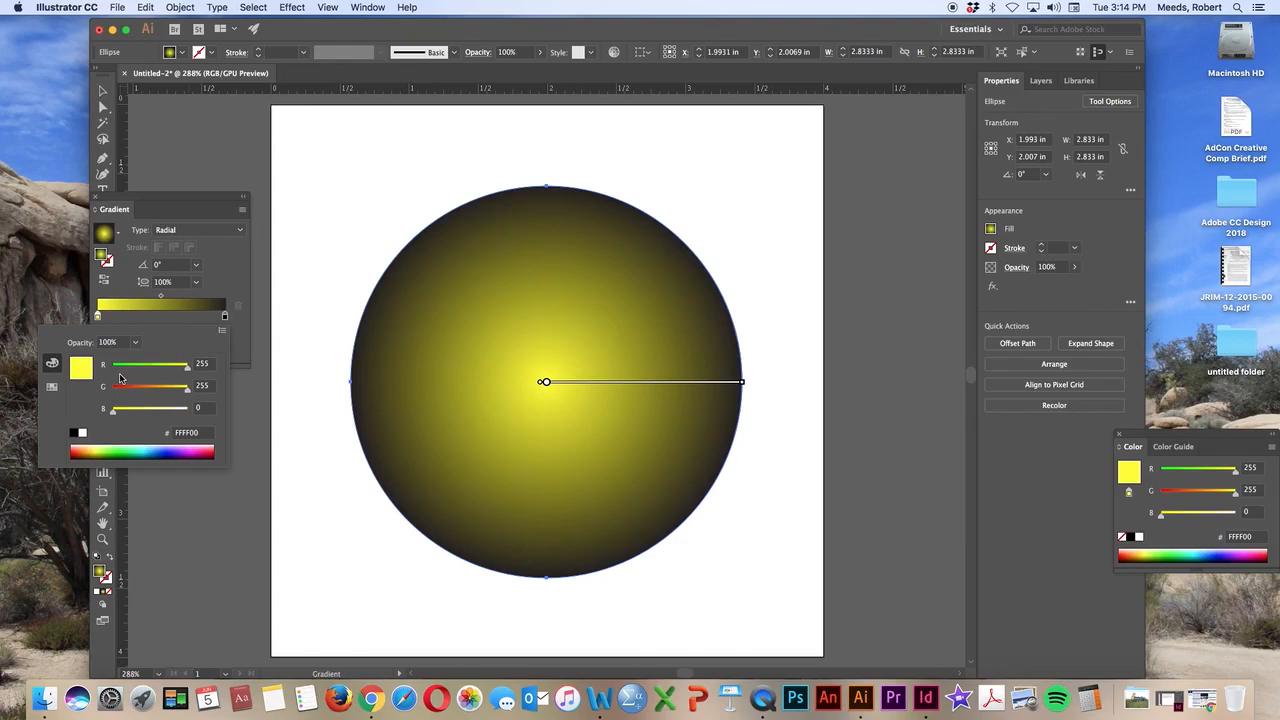
left_click(231, 287)
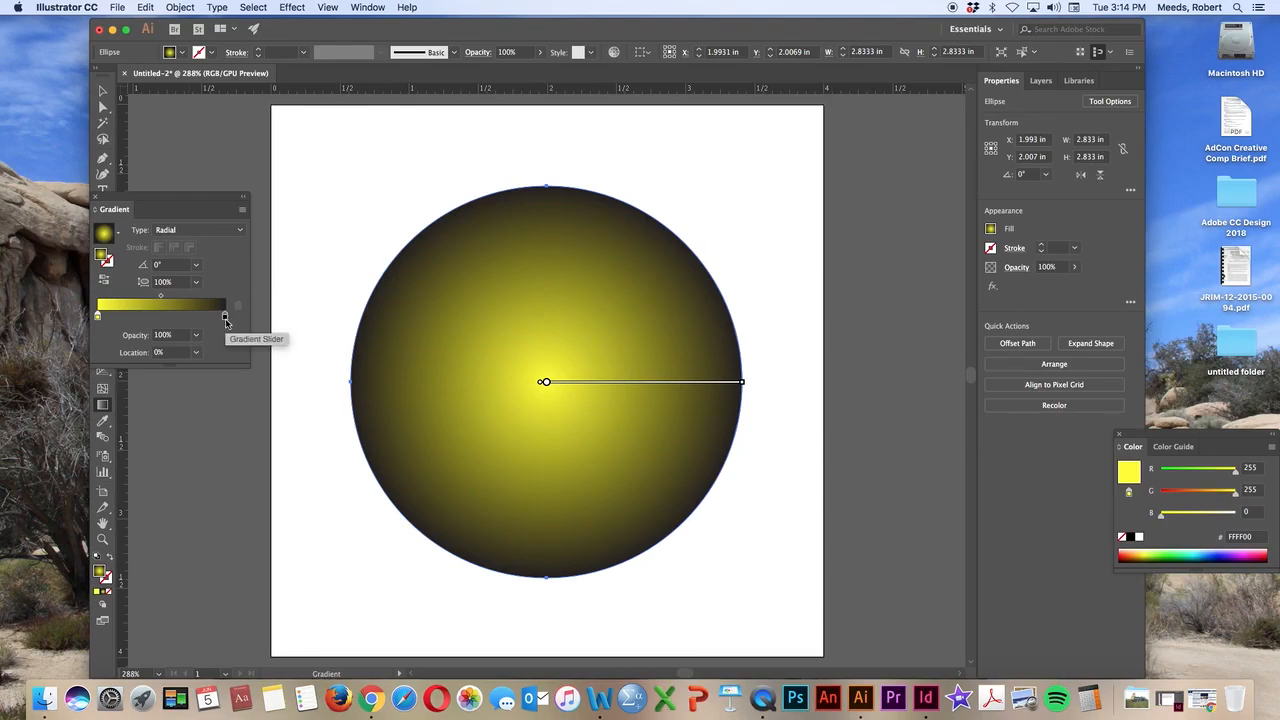
Switch the gradient's outer colour stop to RGB and set it to a yellow-orange, FFCA2A
left_click(225, 318)
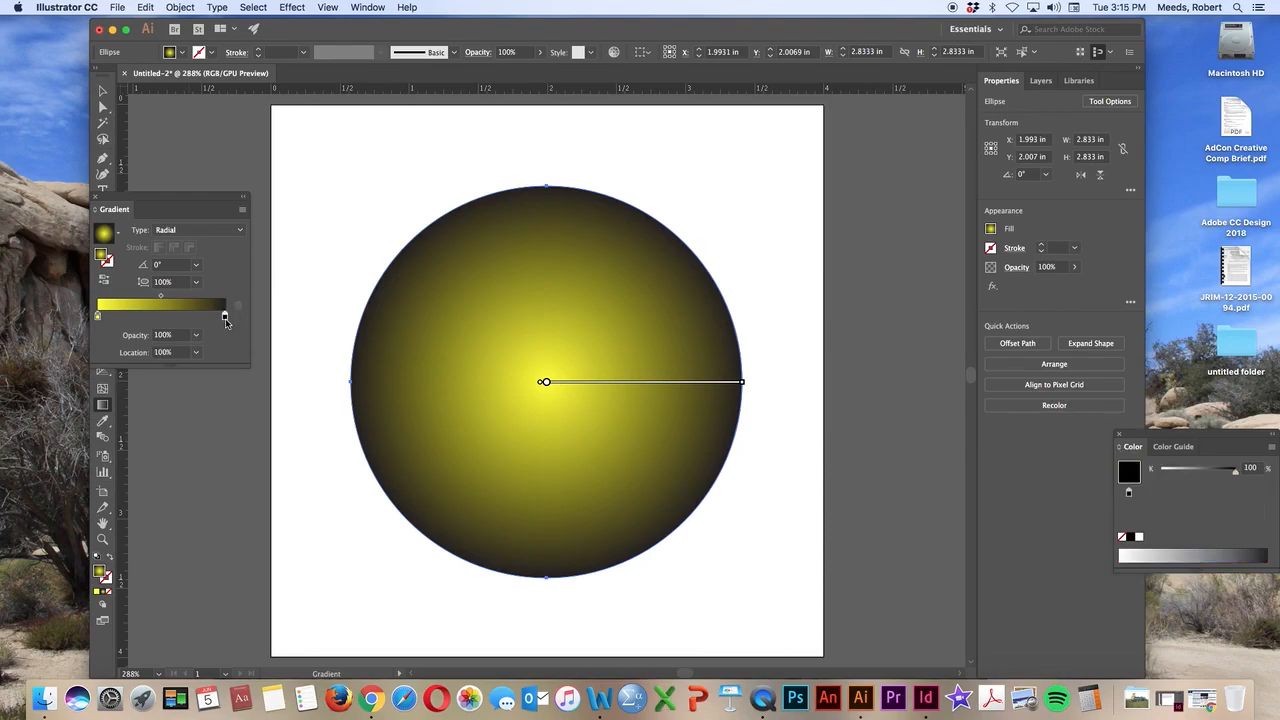
double_click(225, 319)
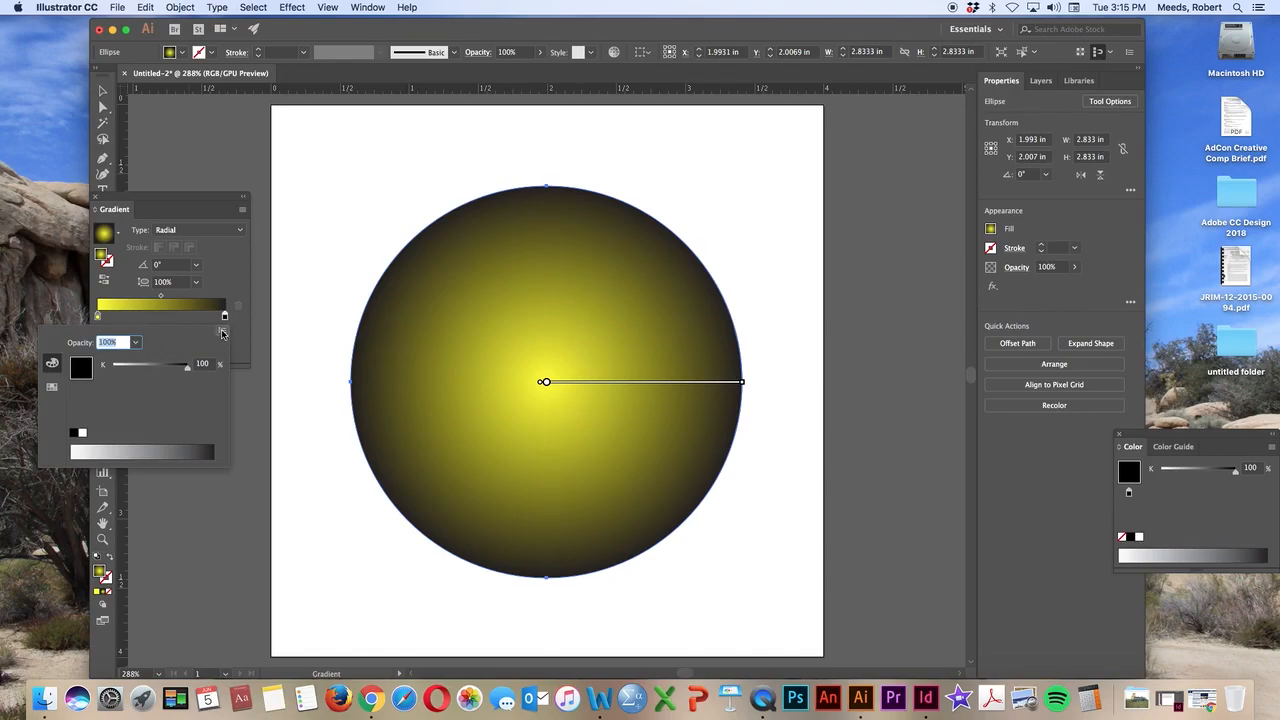
left_click(222, 332)
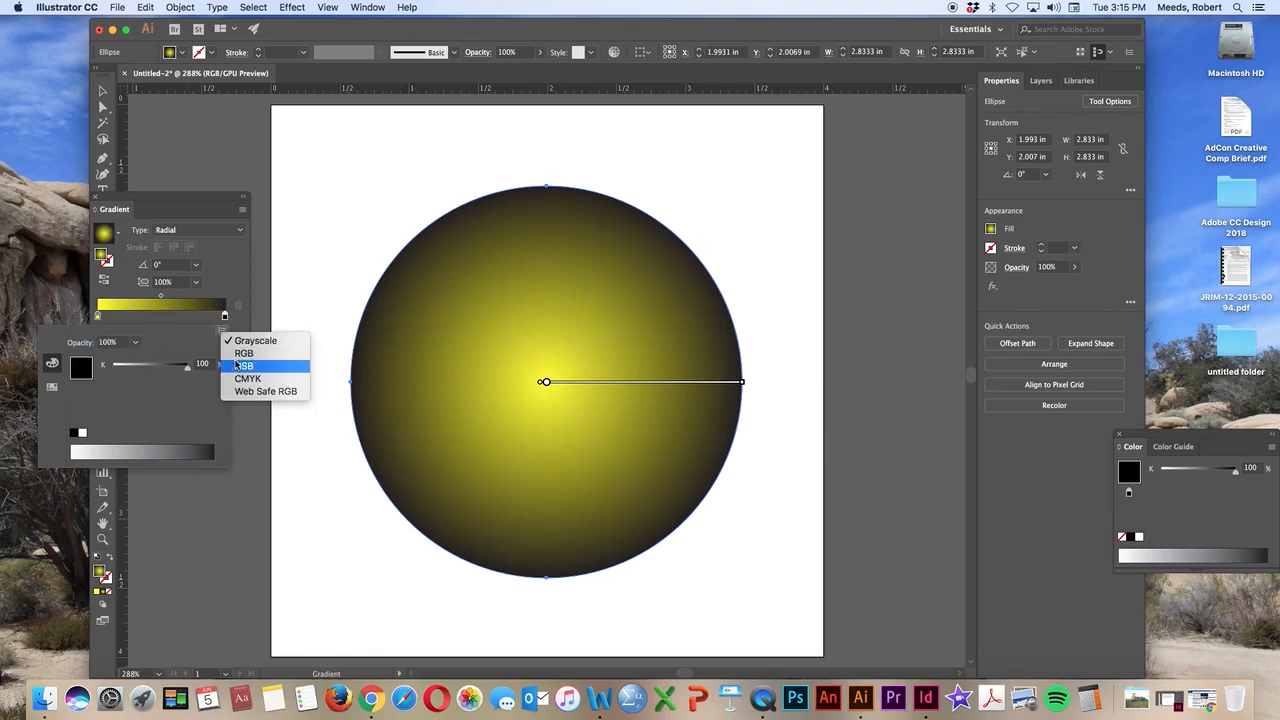
left_click(242, 354)
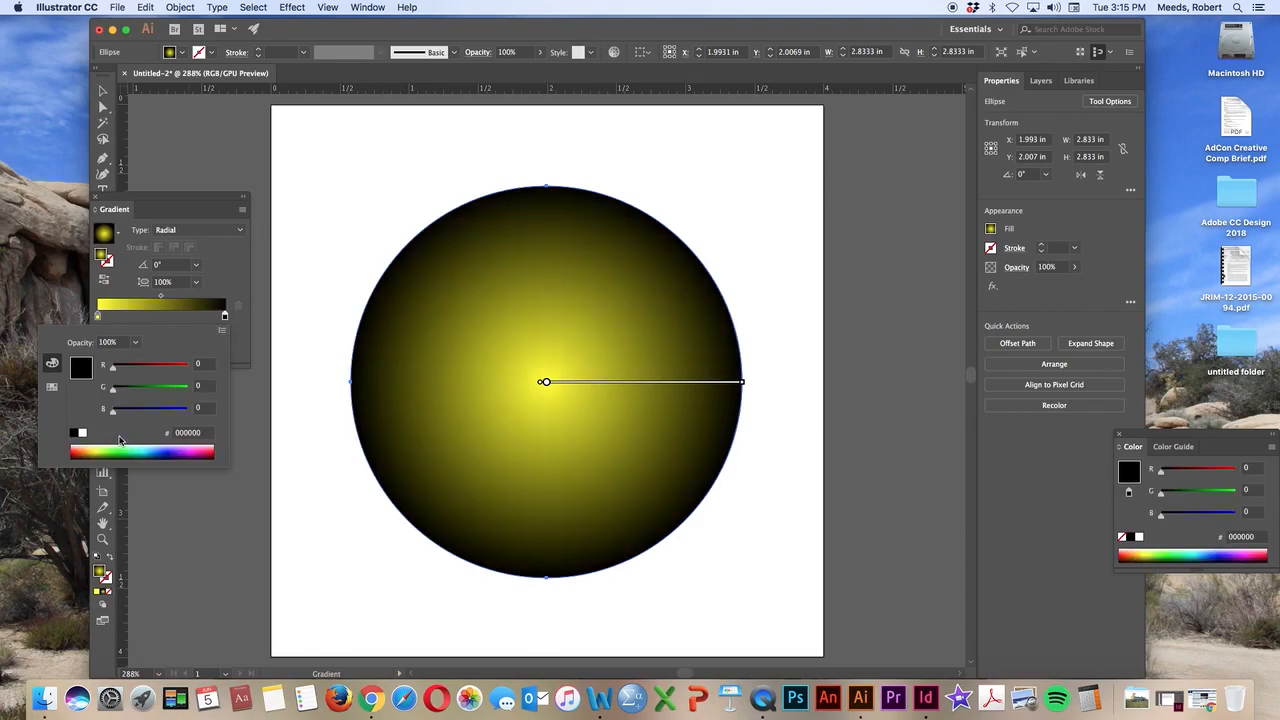
left_click(90, 446)
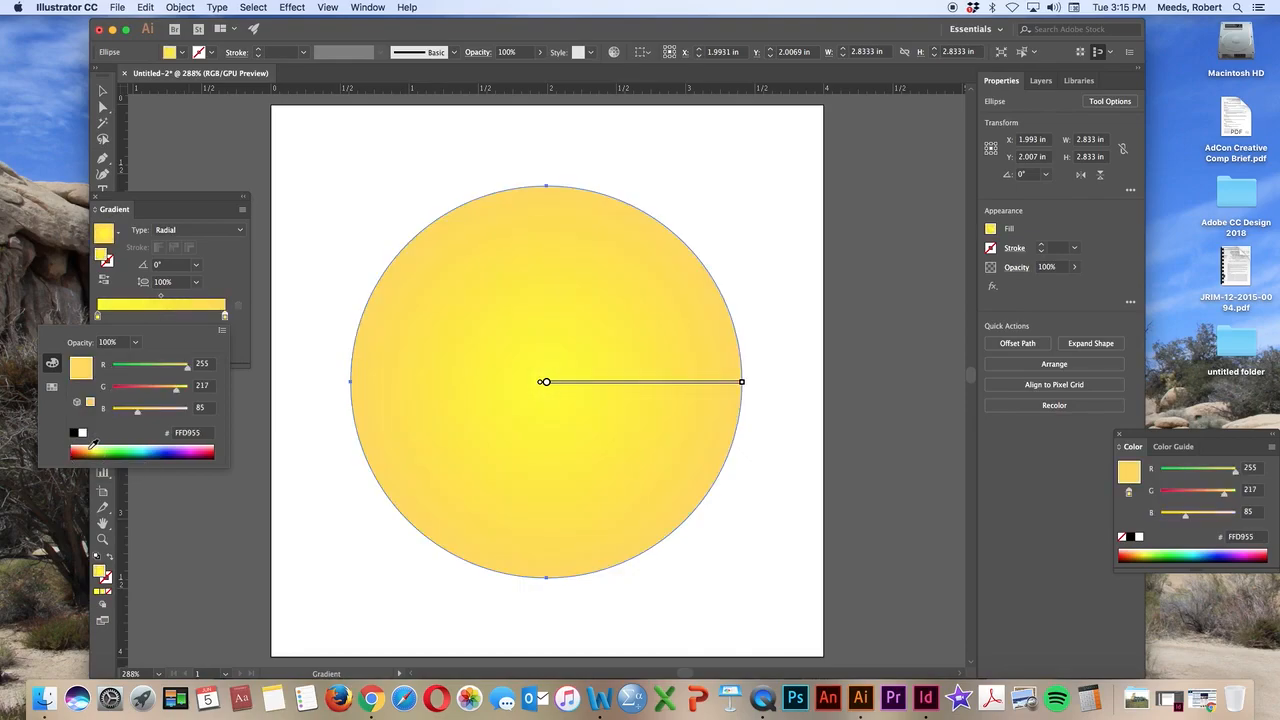
left_click(91, 445)
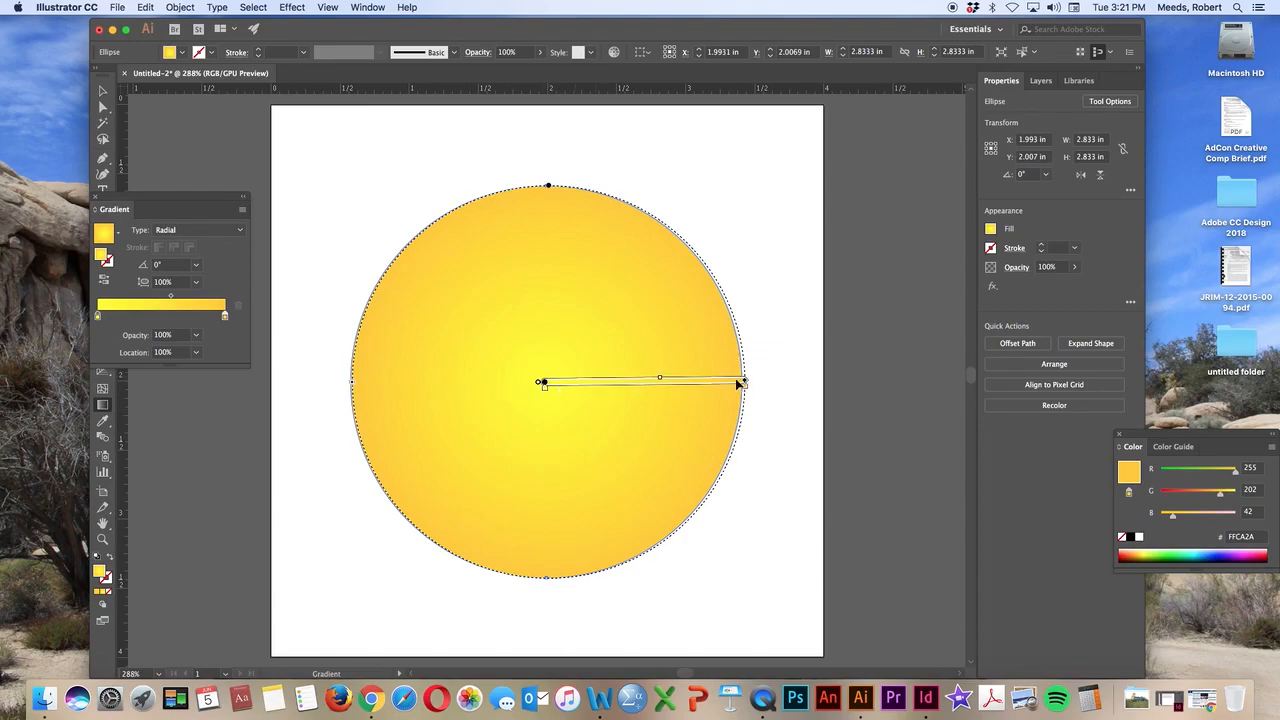
Adjust the gradient's spread, with the orange stop at about 94.39%, the yellow stop at about 17.1%, and the midpoint shifted slightly toward the yellow
left_click_drag(169, 297, 163, 297)
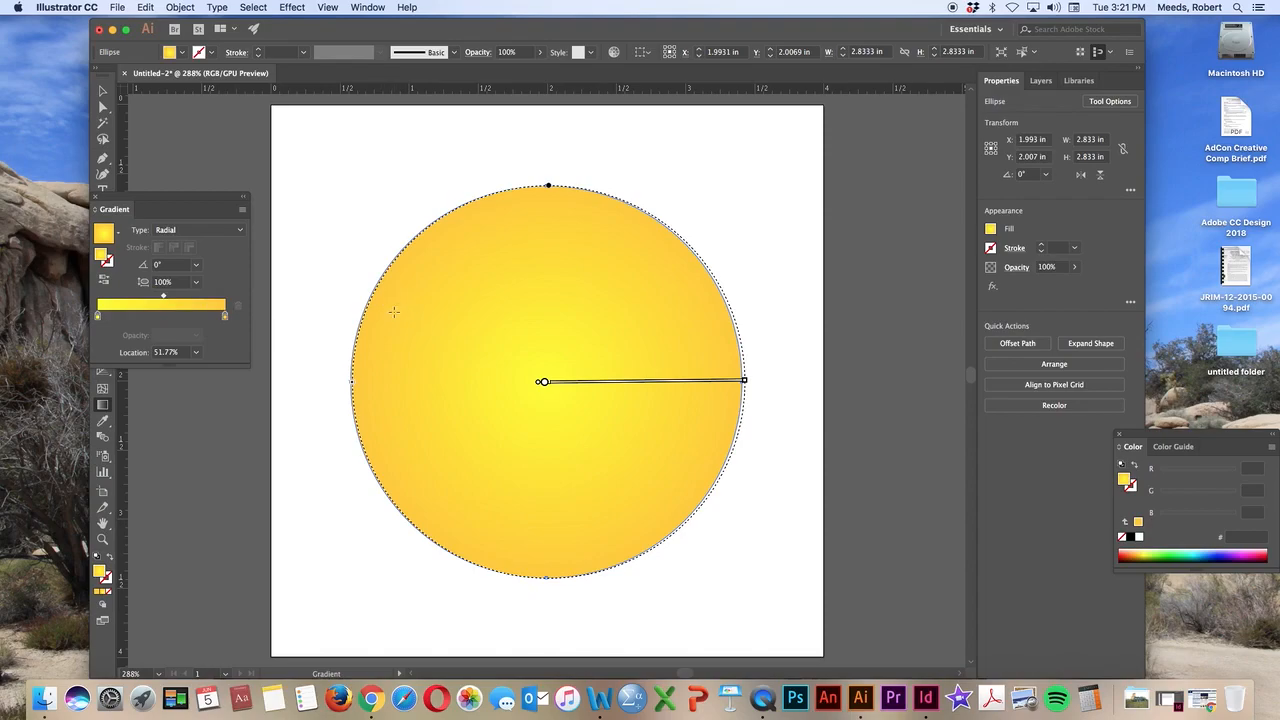
left_click(224, 316)
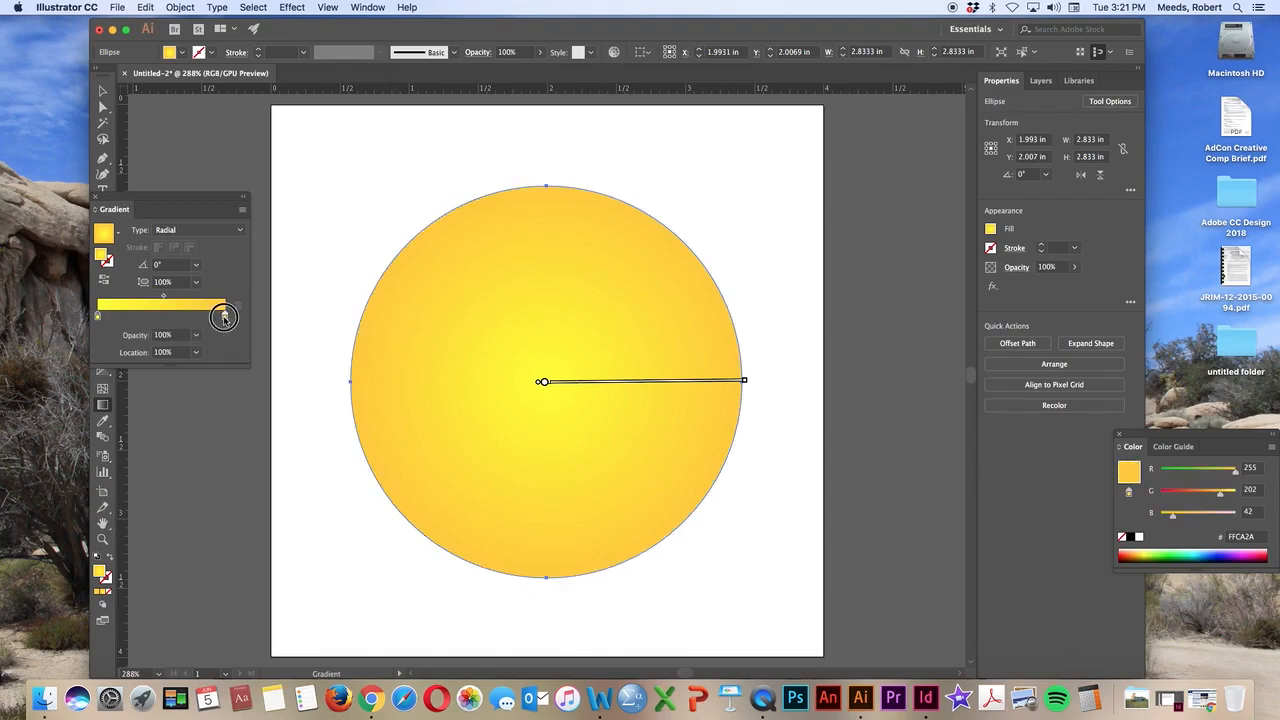
mouse_move(222, 316)
left_mouse_down()
mouse_move(207, 320)
mouse_move(217, 317)
left_mouse_up()
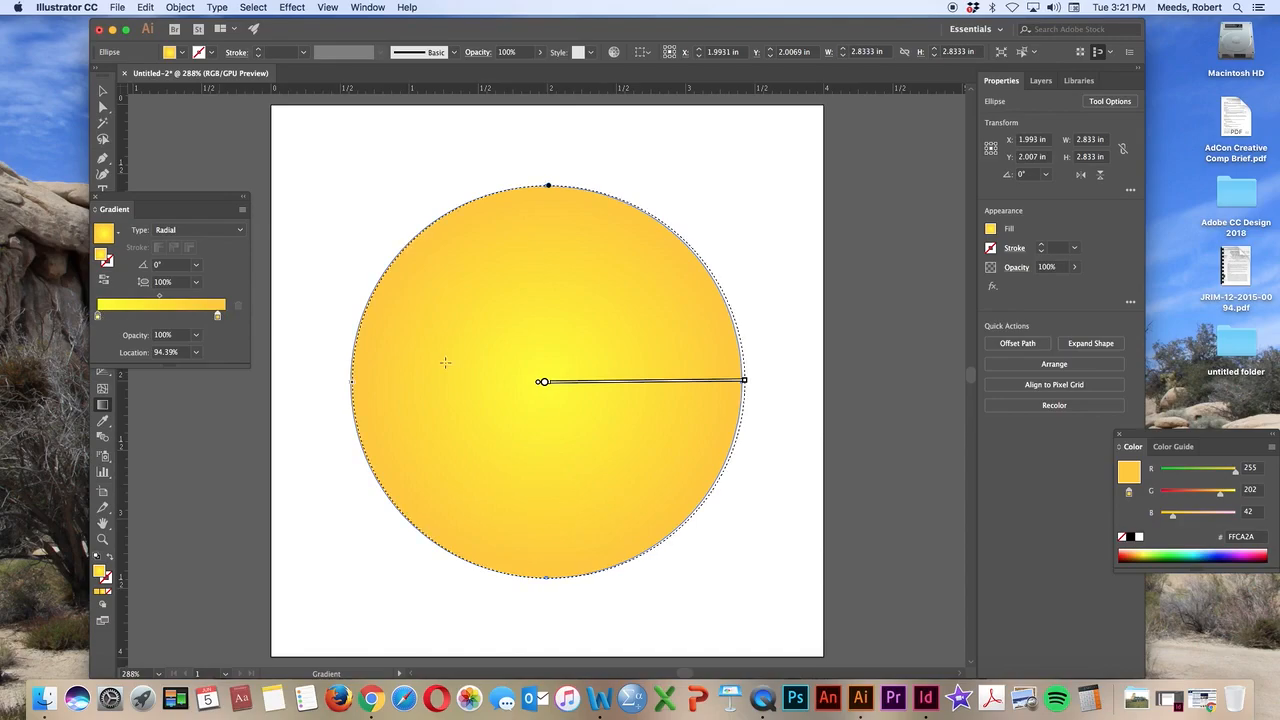
left_click_drag(97, 317, 119, 316)
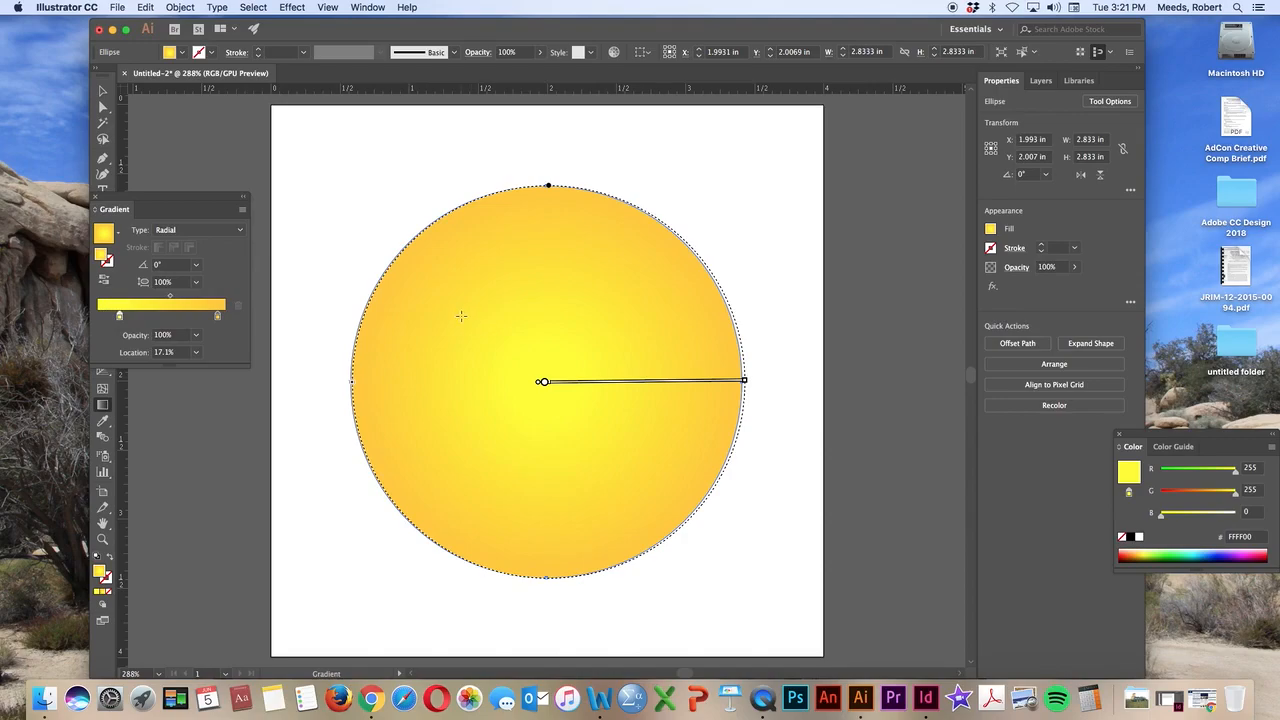
left_click_drag(169, 297, 166, 300)
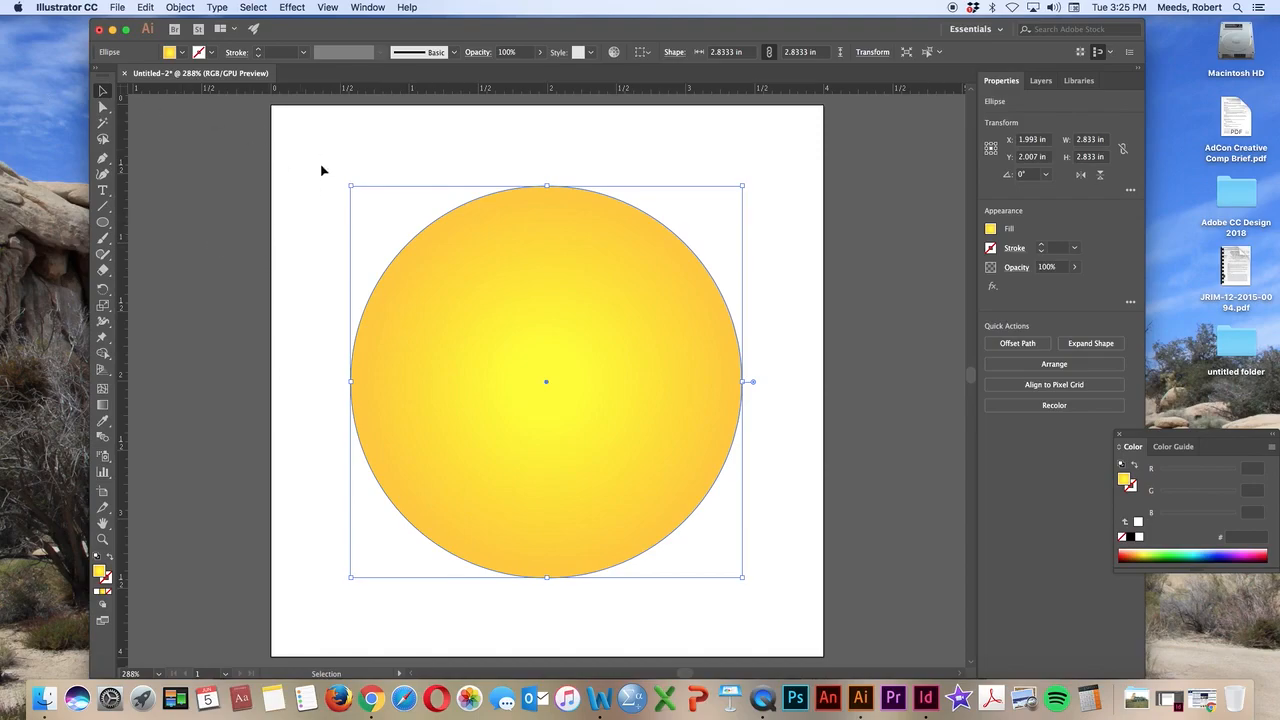
Draw an oval about 0.42 in wide and 0.74 in high in the circle's upper left part, with the default white fill and black stroke
left_click(296, 184)
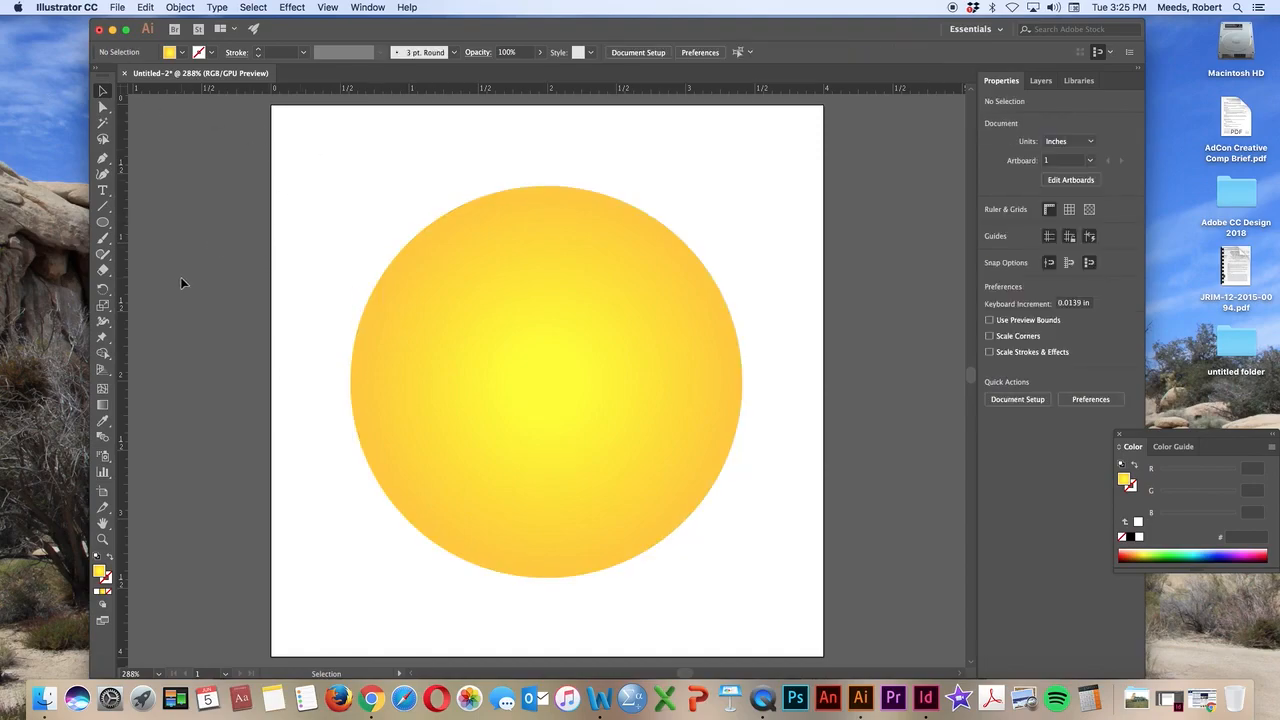
left_click(97, 557)
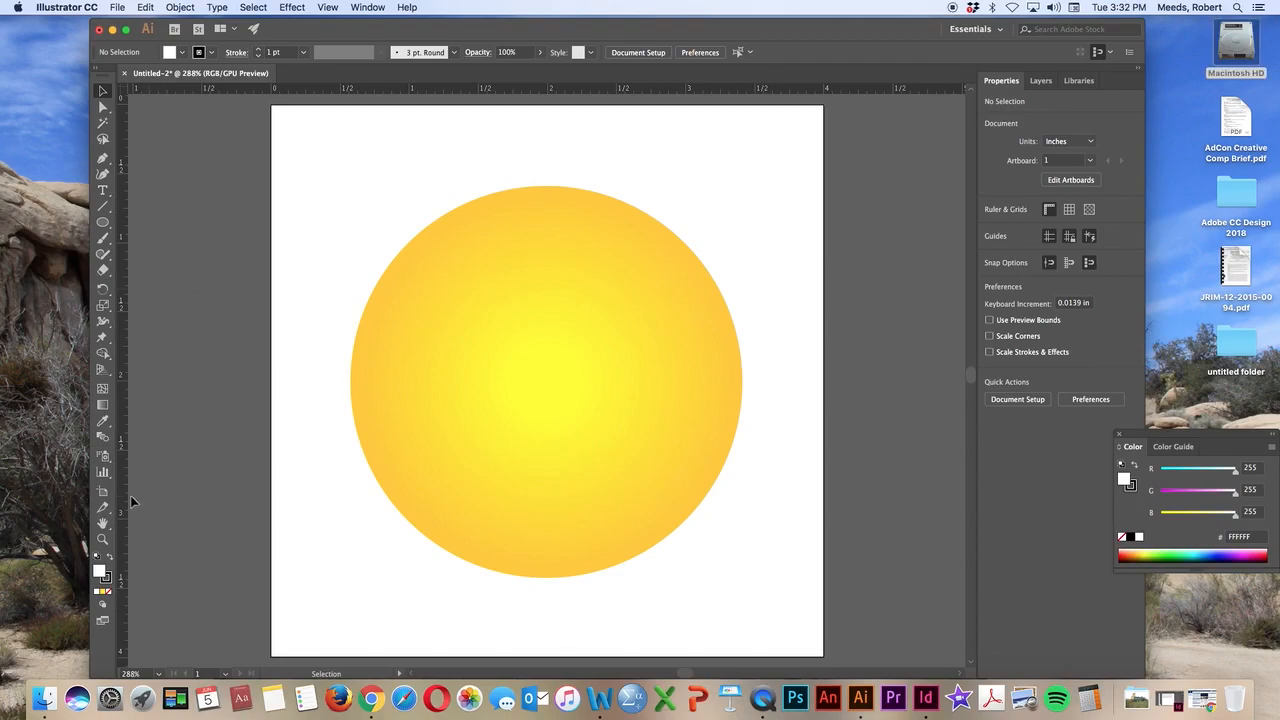
left_click(102, 222)
left_click_drag(102, 224, 136, 258)
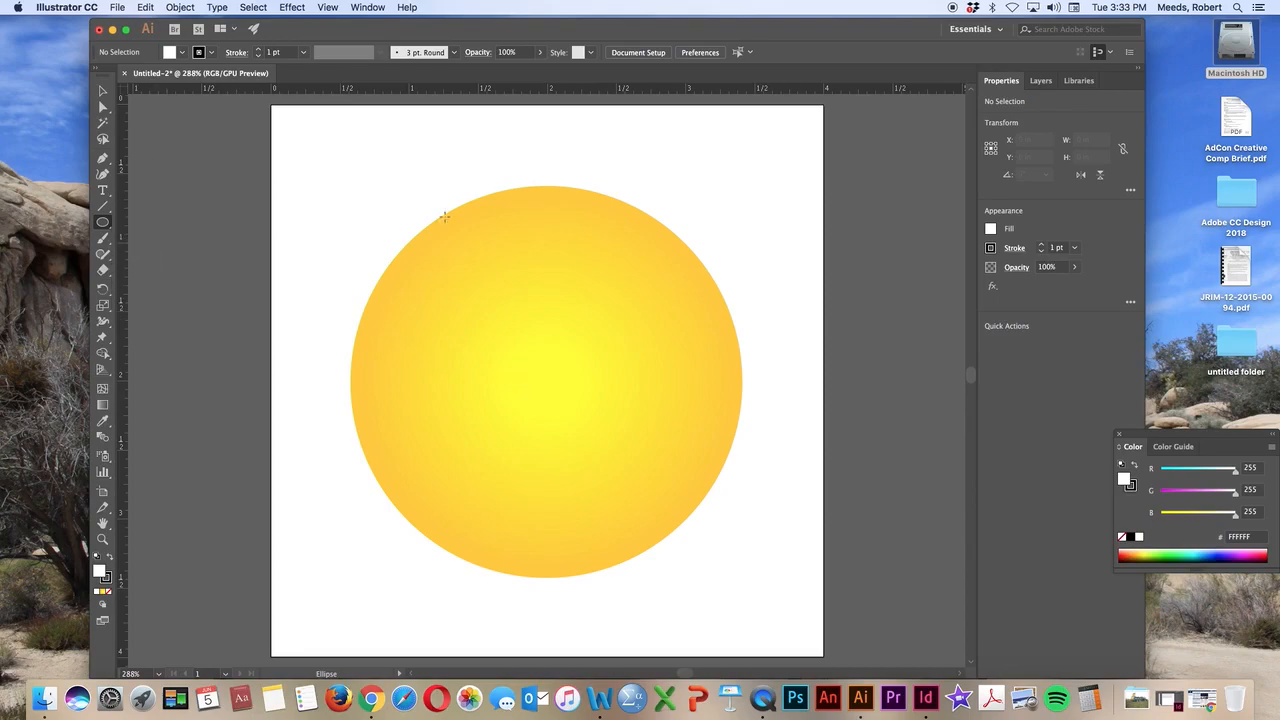
left_click_drag(461, 273, 520, 376)
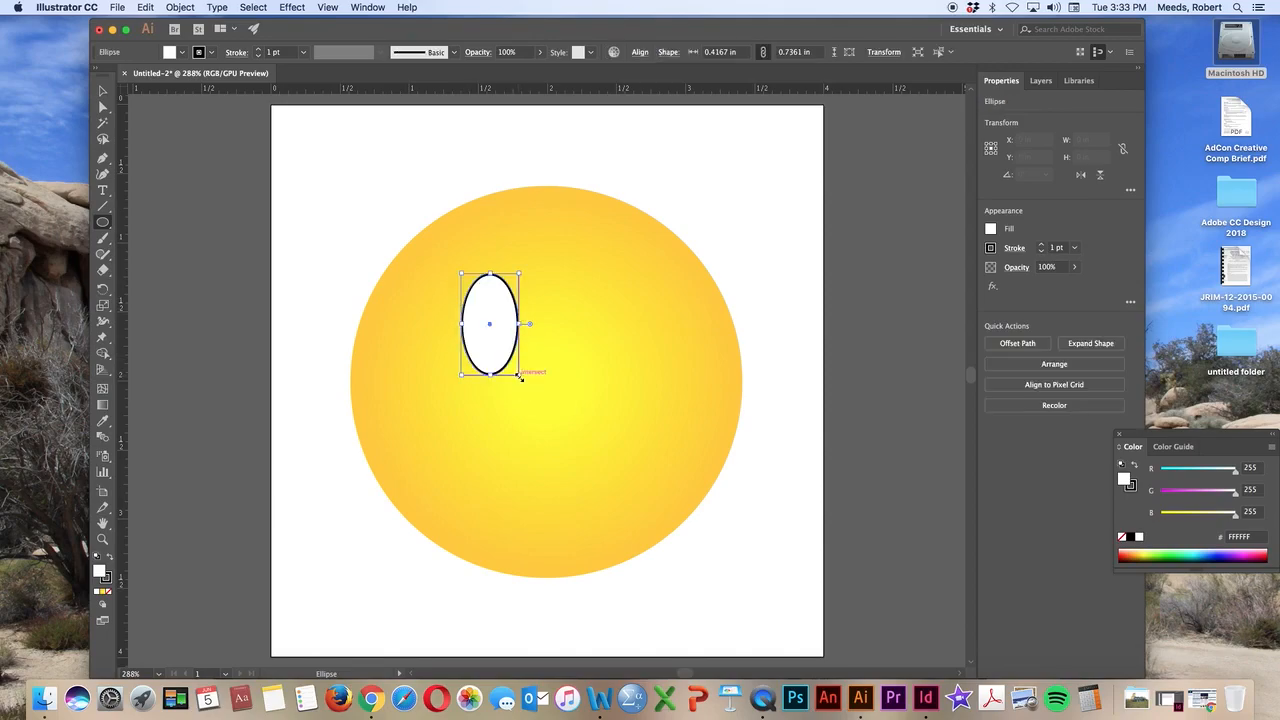
Nudge the white oval left and slightly up to about X 1.472 in, Y 1.576 in
key("Left")
key("Left")
key("Left")
key("Left")
key("Left")
key("Left")
key("Left")
key("Left")
key("Right")
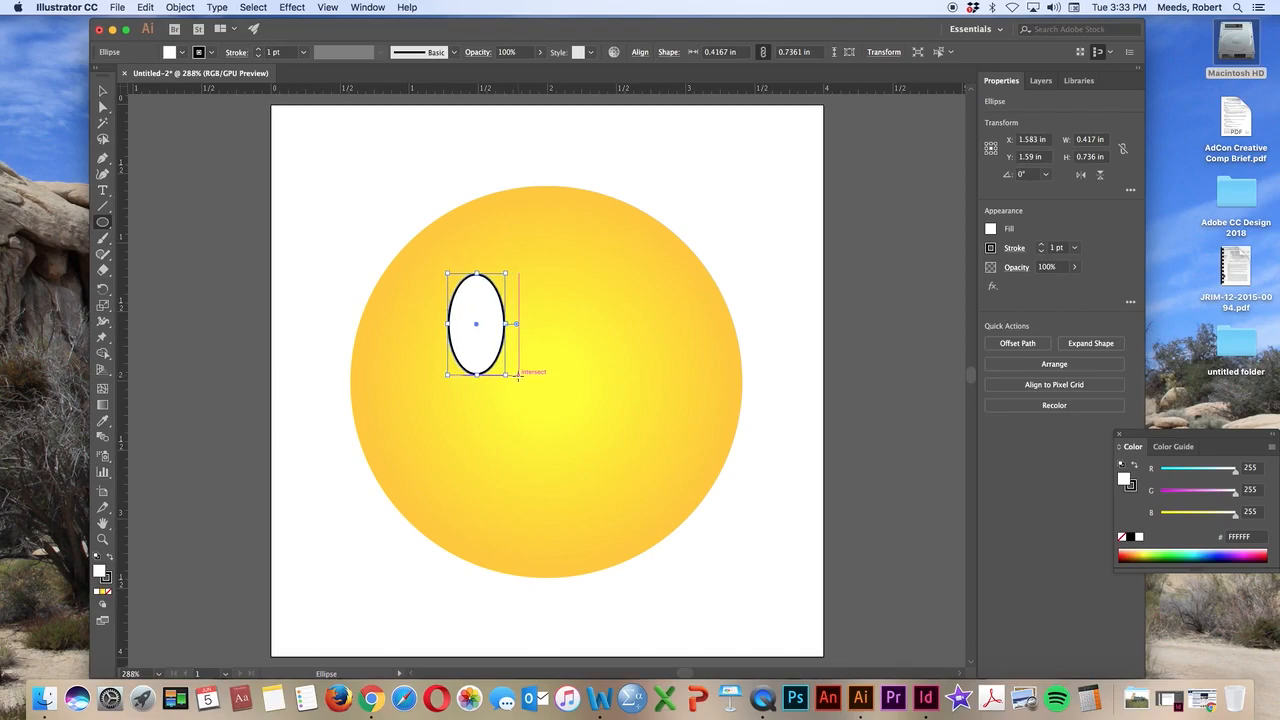
key("Left")
key("Left")
key("Up")
key("Right")
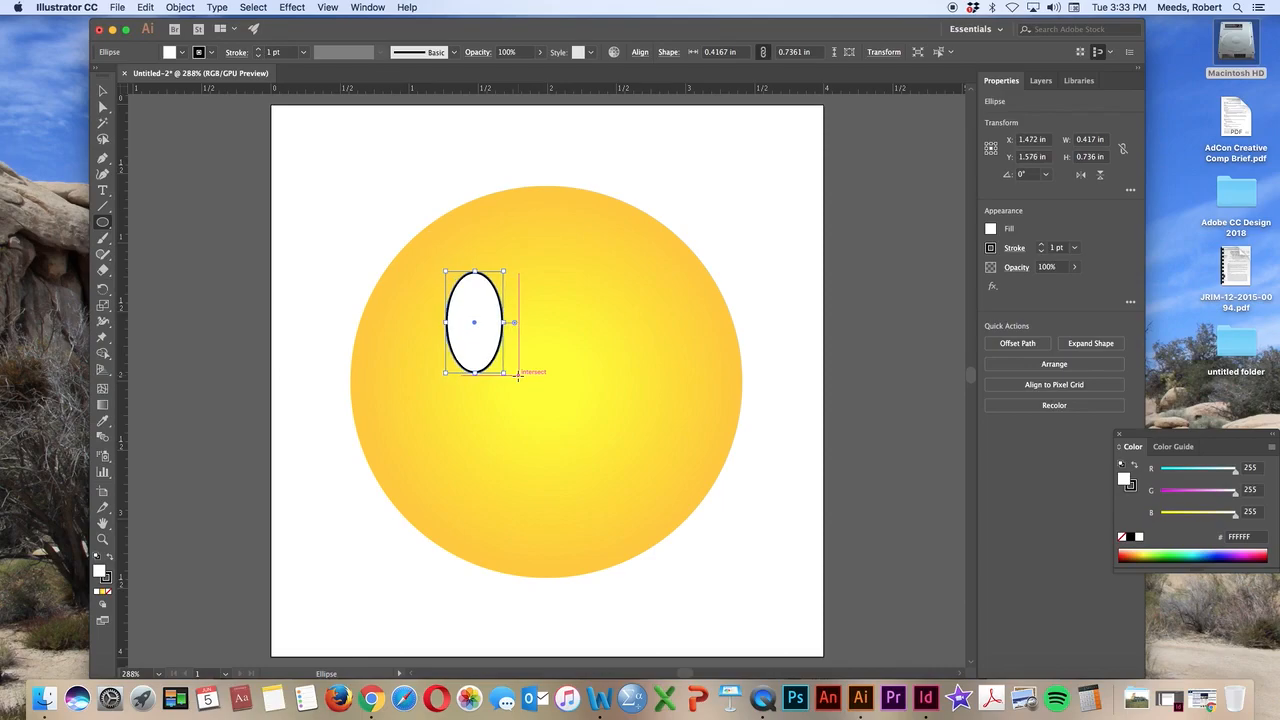
Select the white oval and remove its black stroke
left_click(101, 91)
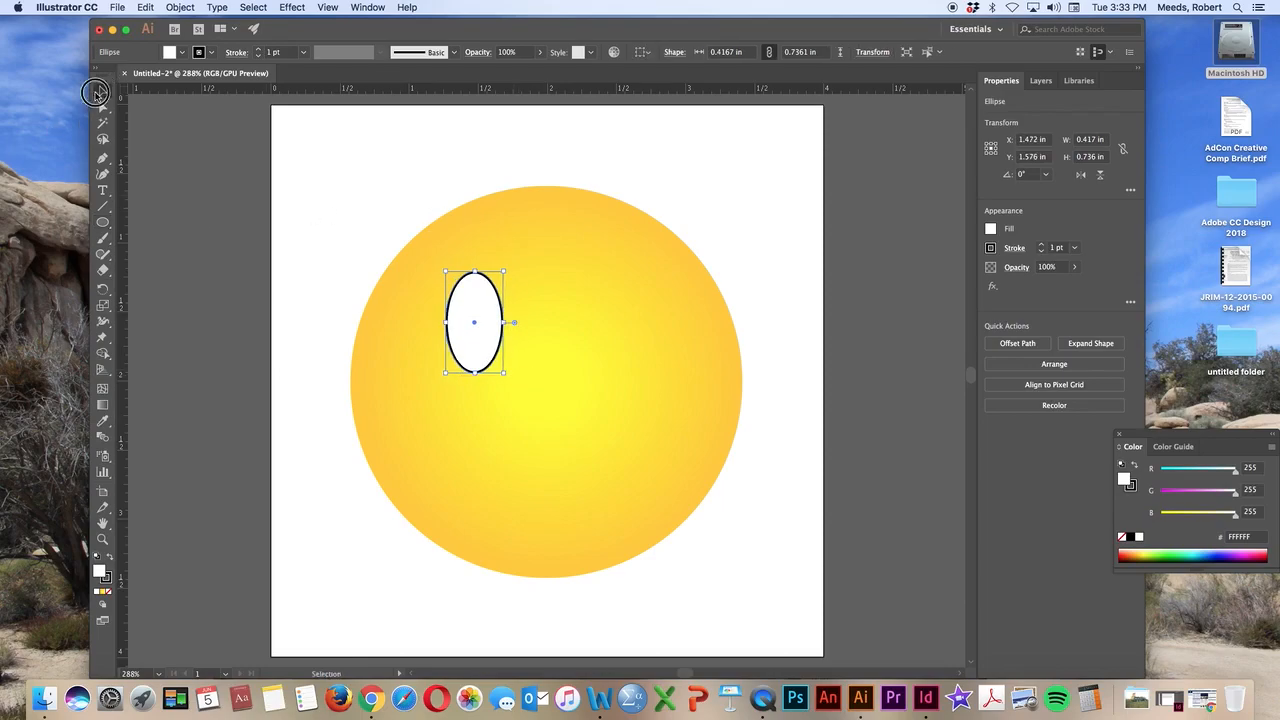
left_click(330, 329)
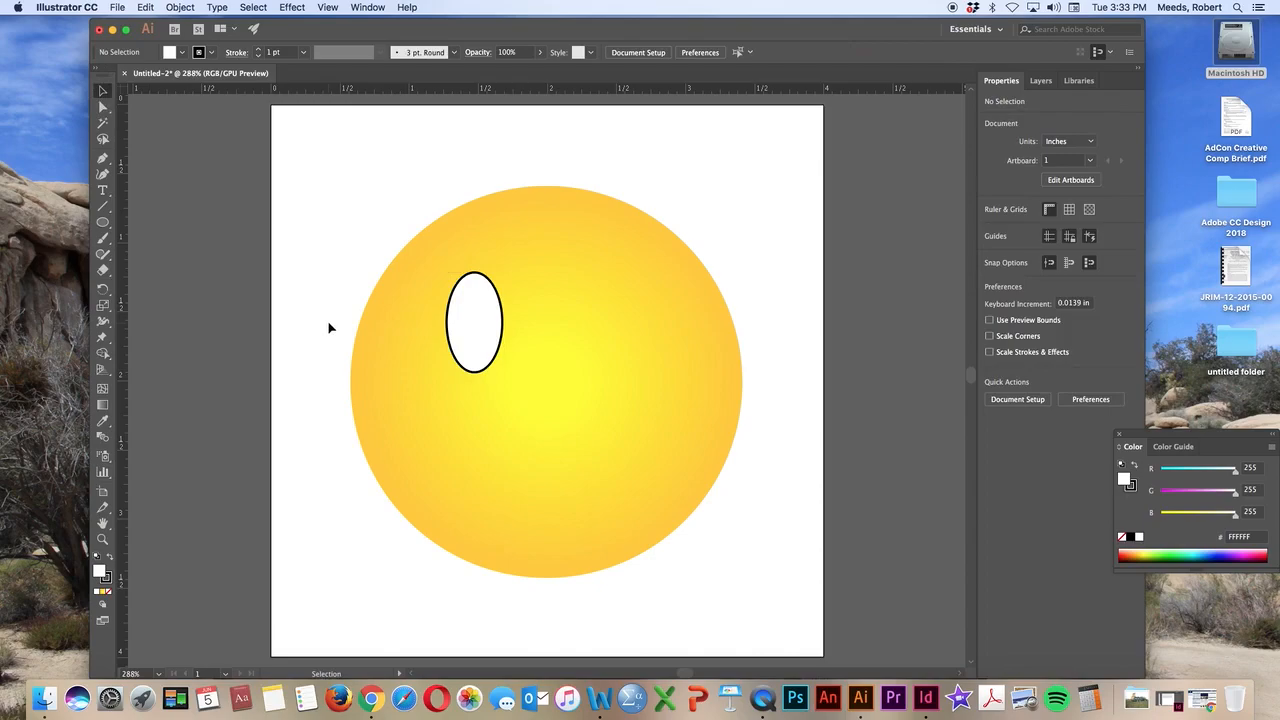
left_click(455, 345)
left_click(106, 578)
left_click(110, 593)
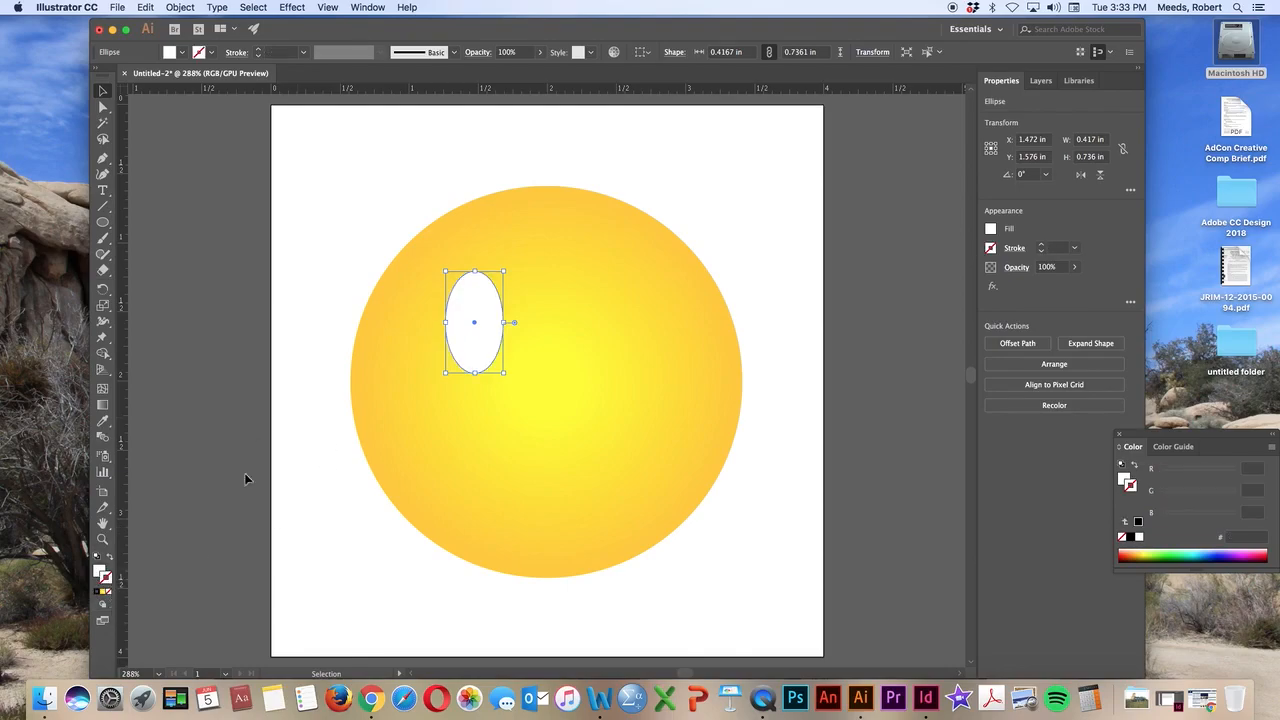
Fill the oval with the dark brown colour swatch R=96 G=56 B=19
left_click(101, 571)
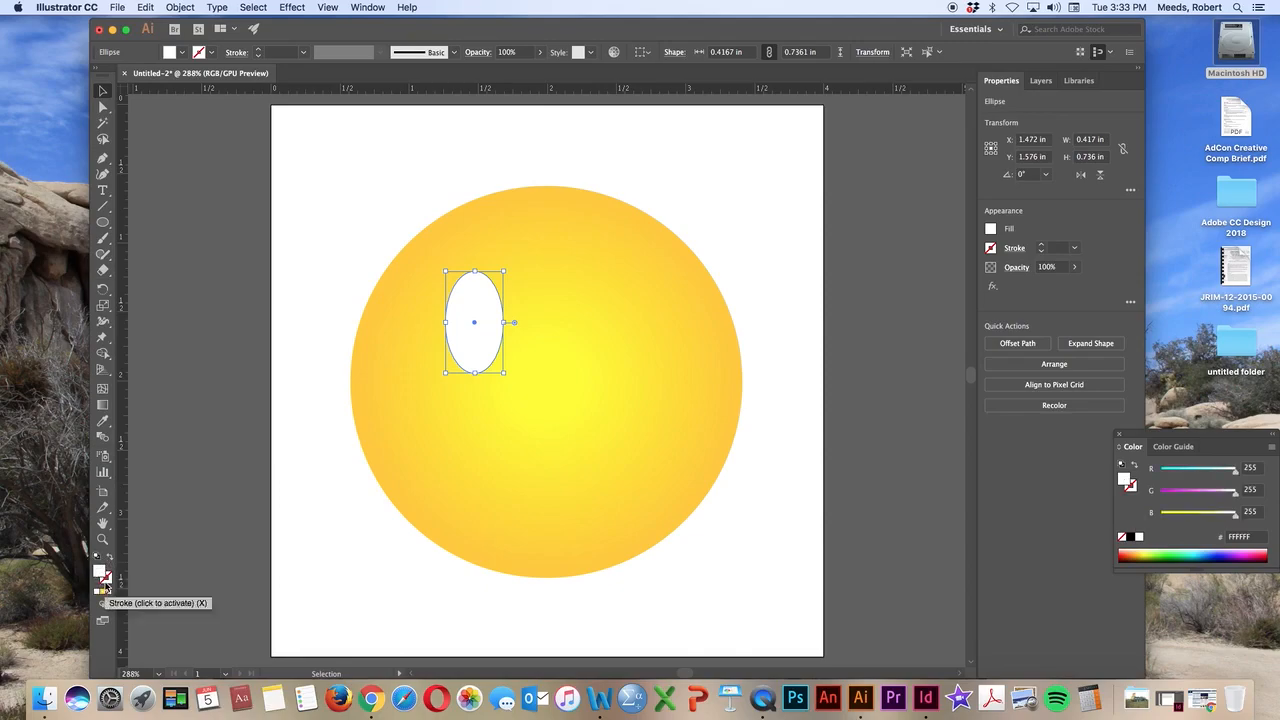
double_click(101, 572)
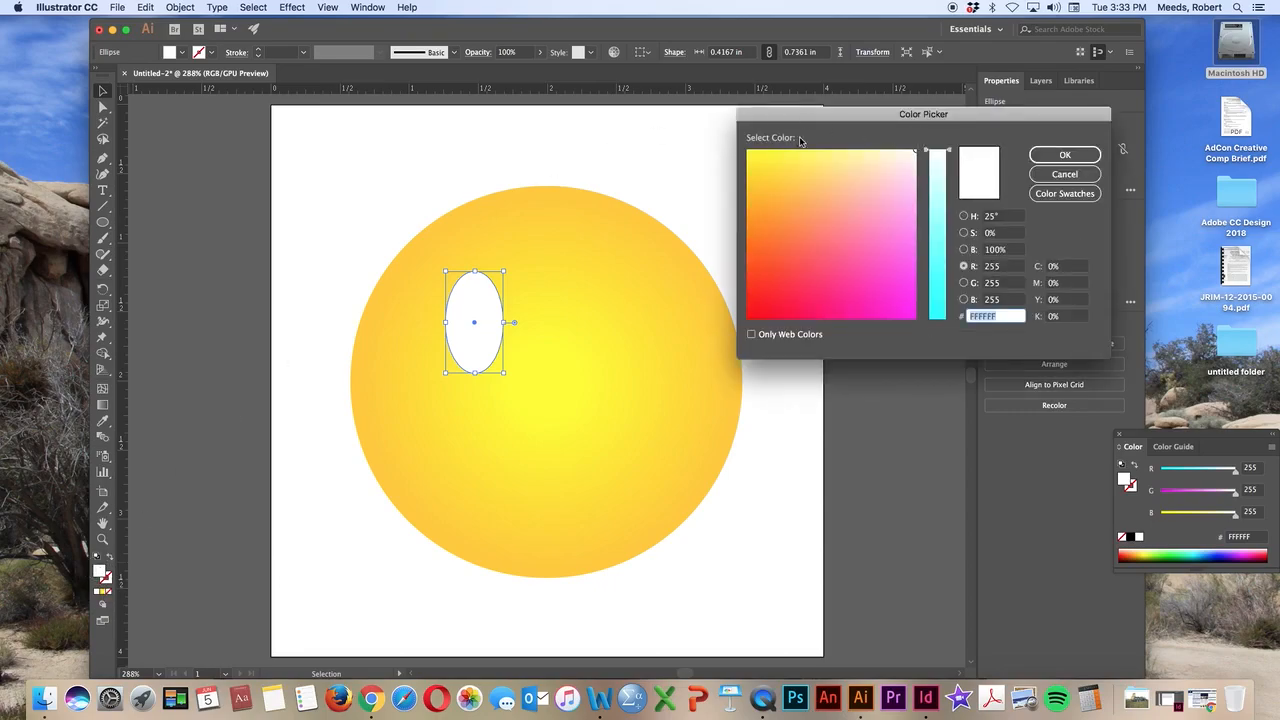
left_click(1048, 198)
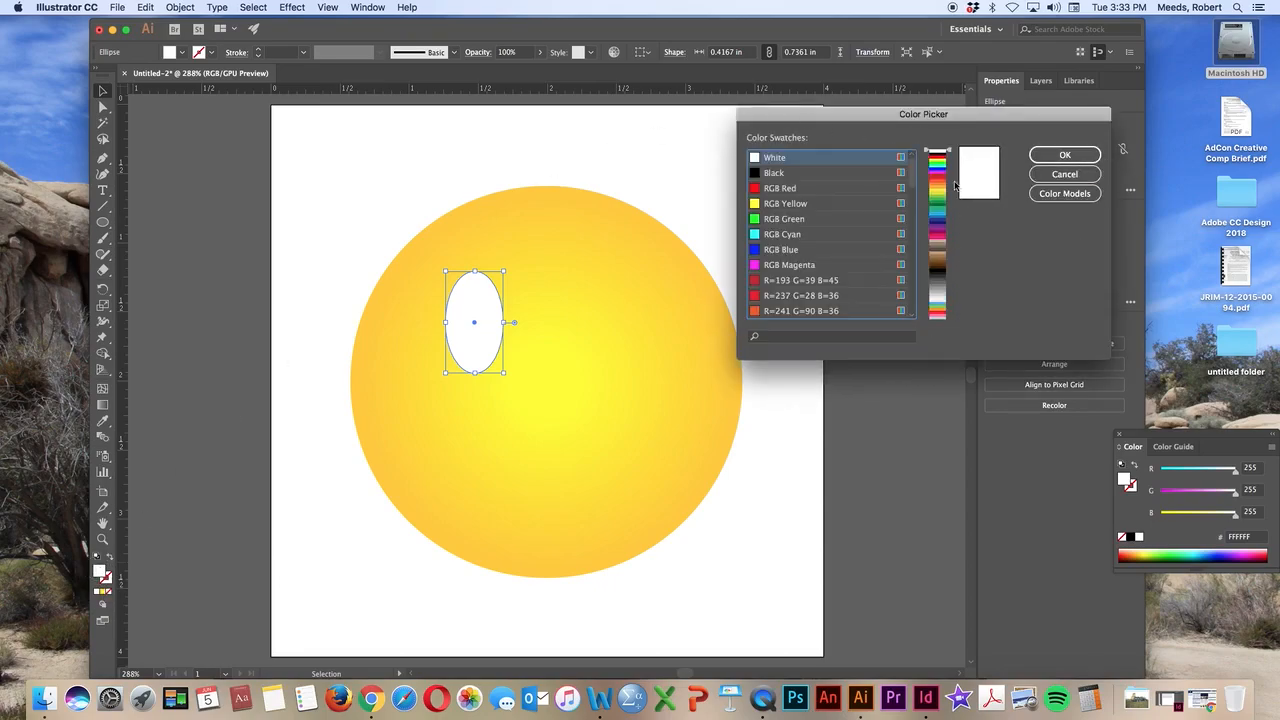
left_click(938, 264)
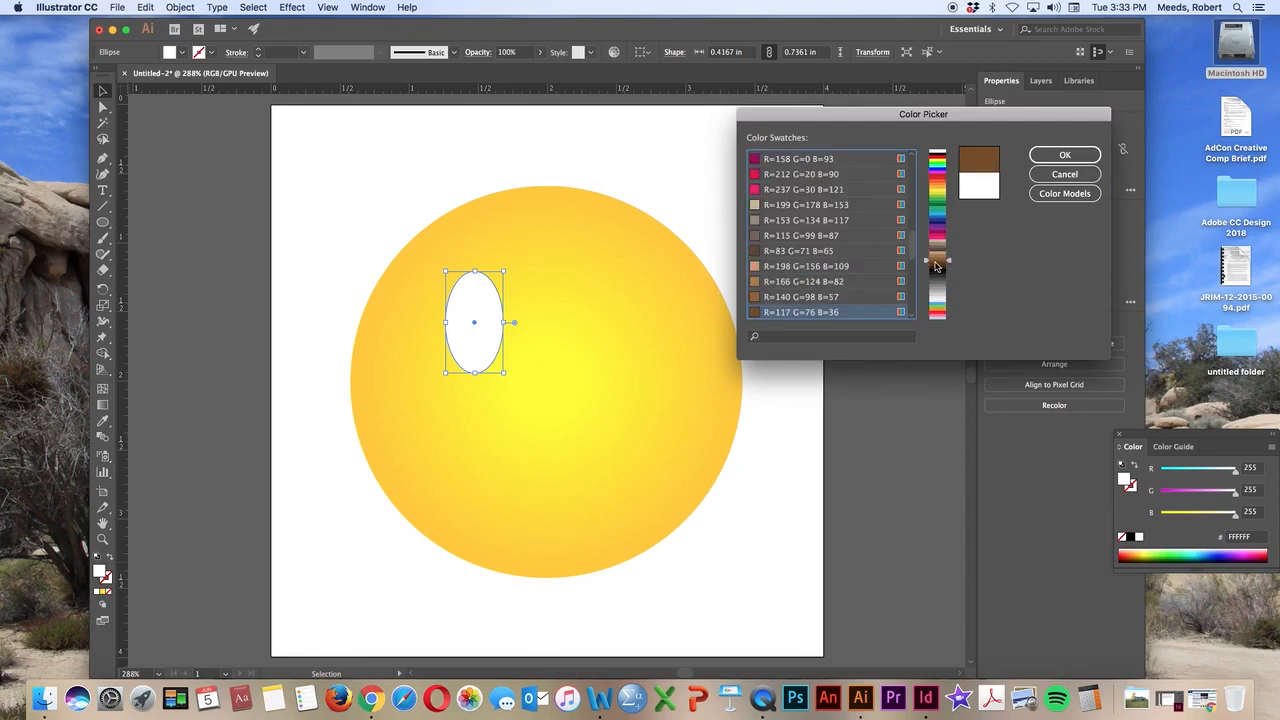
left_click(937, 268)
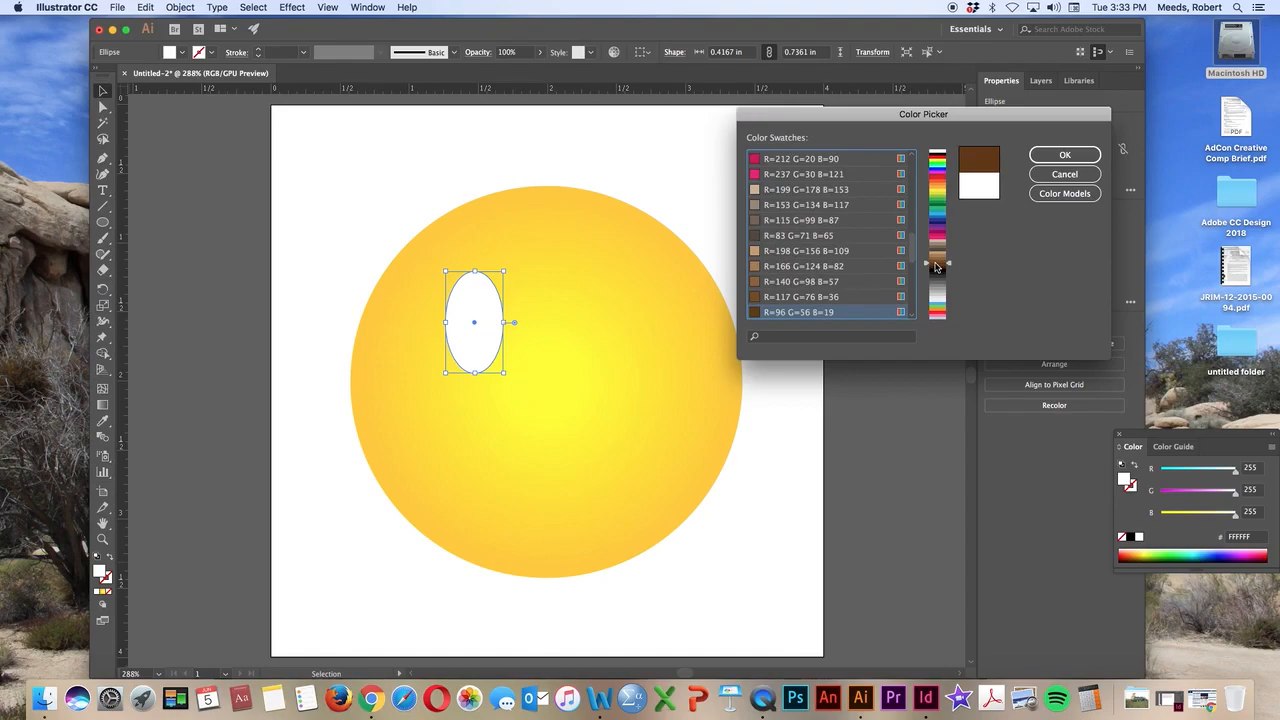
left_click(1068, 156)
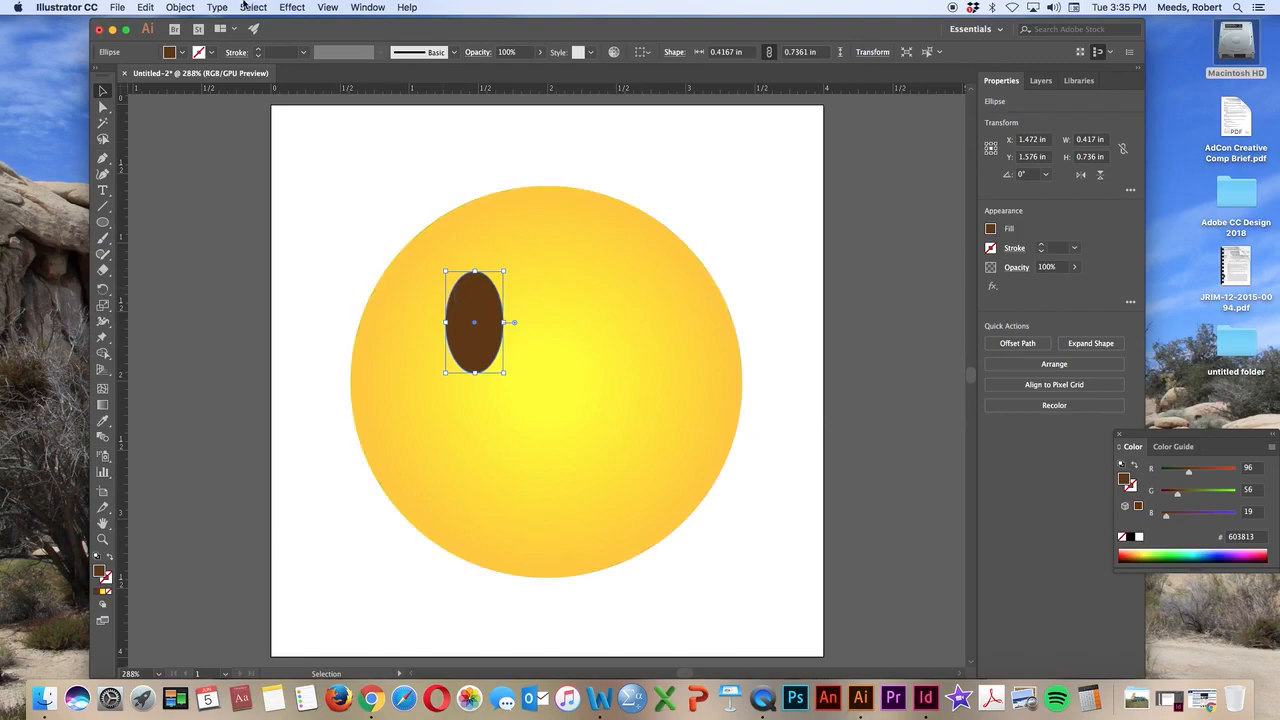
Try duplicating the brown oval with copy and paste, moving the copy to the circle's lower left edge, and delete that copy
left_click(146, 8)
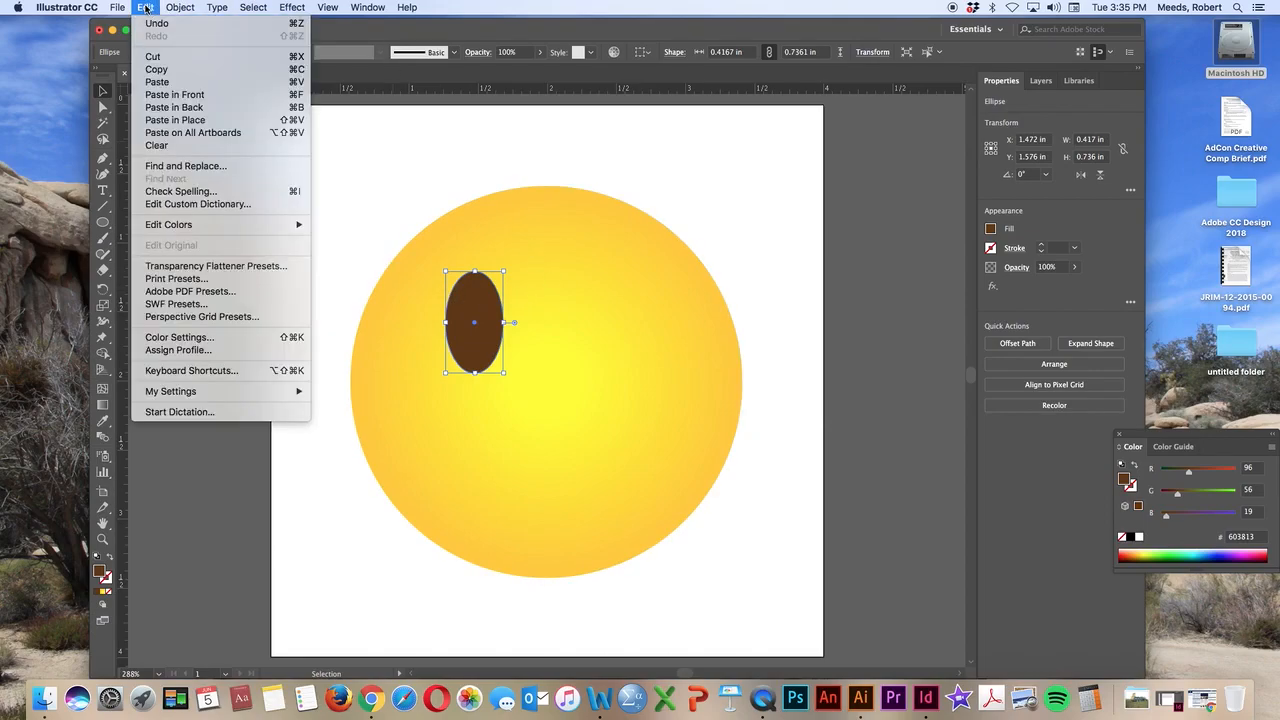
left_click(158, 76)
left_click(148, 8)
left_click(160, 84)
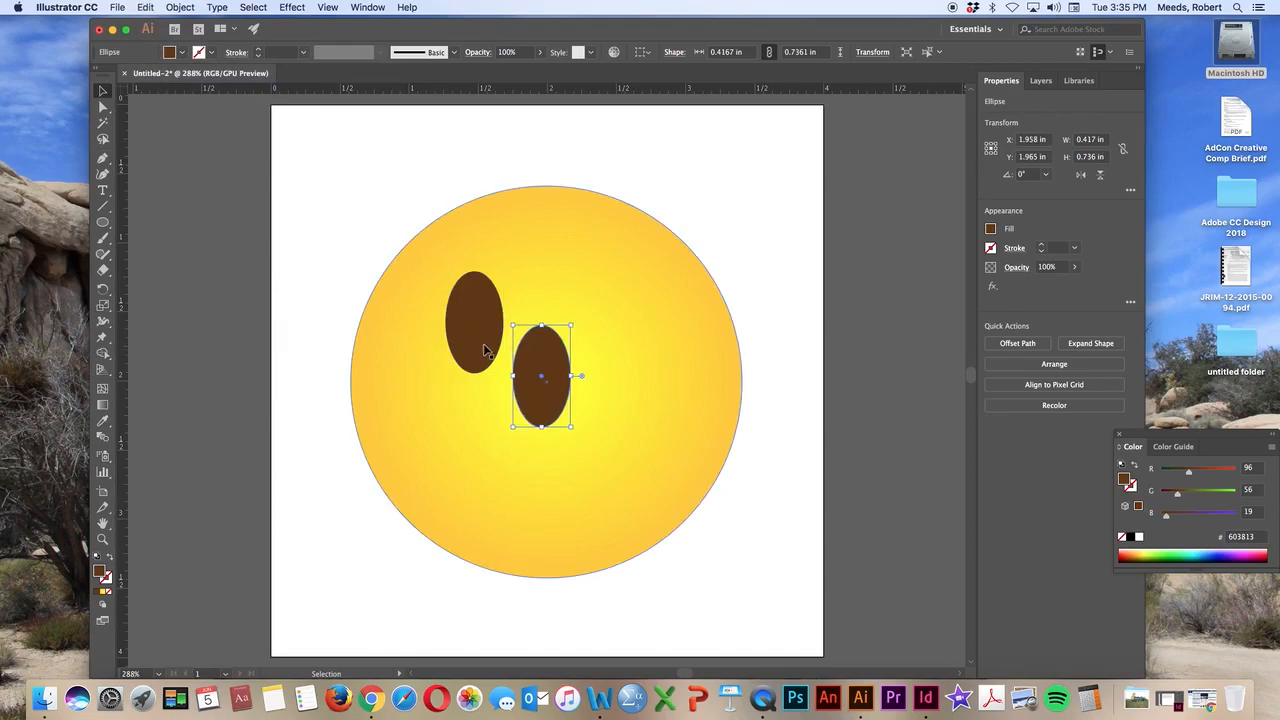
left_click_drag(563, 348, 447, 545)
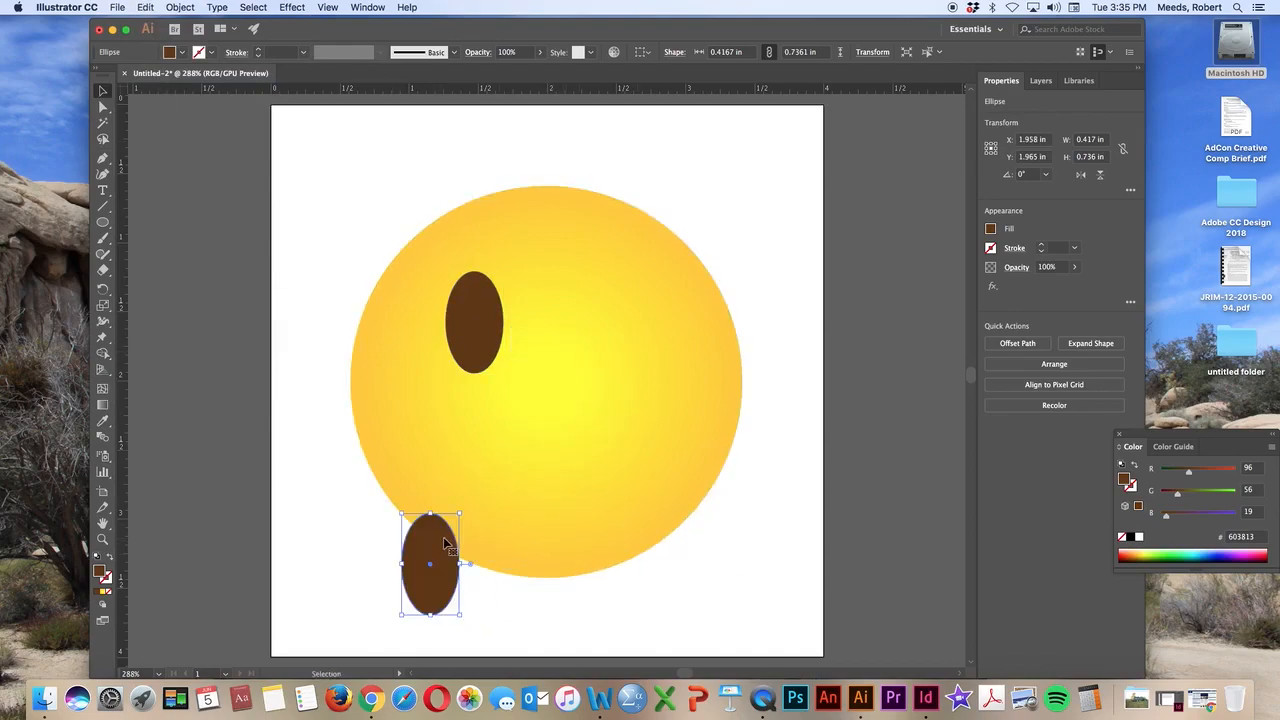
key("Delete")
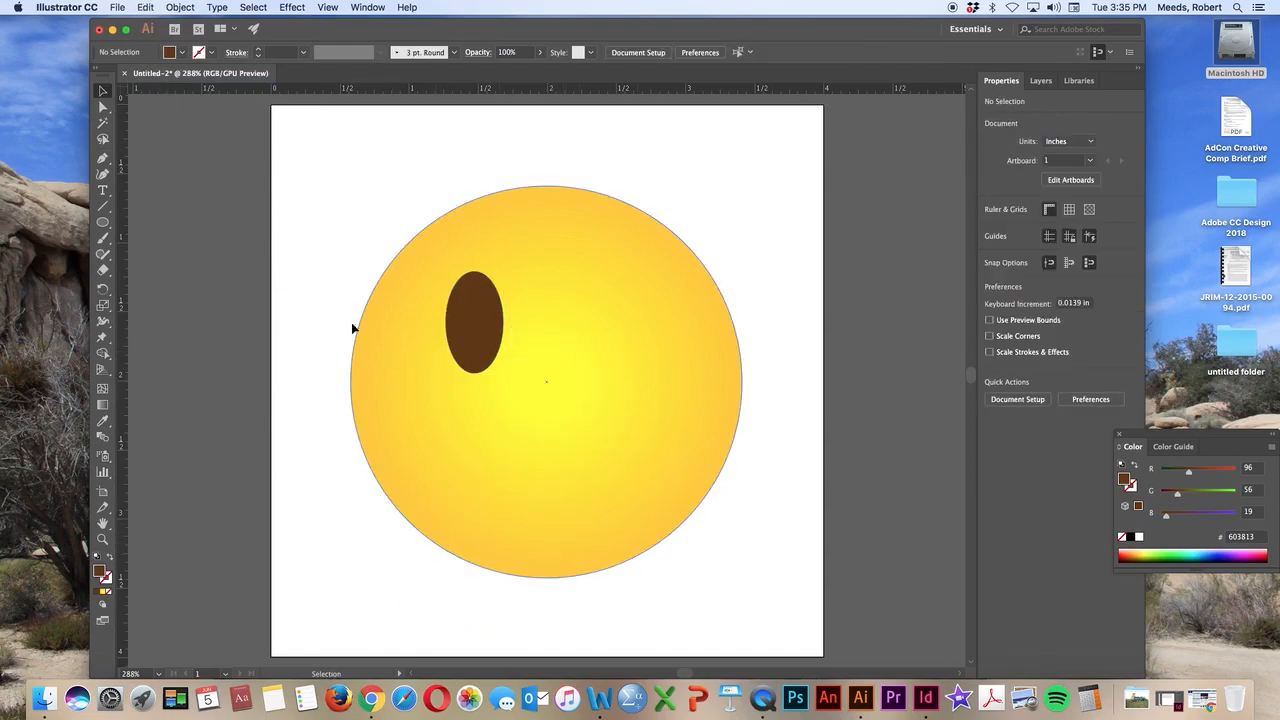
Duplicate the brown oval about 1.04 in straight to the right as the second eye, level with the first
left_click(486, 327)
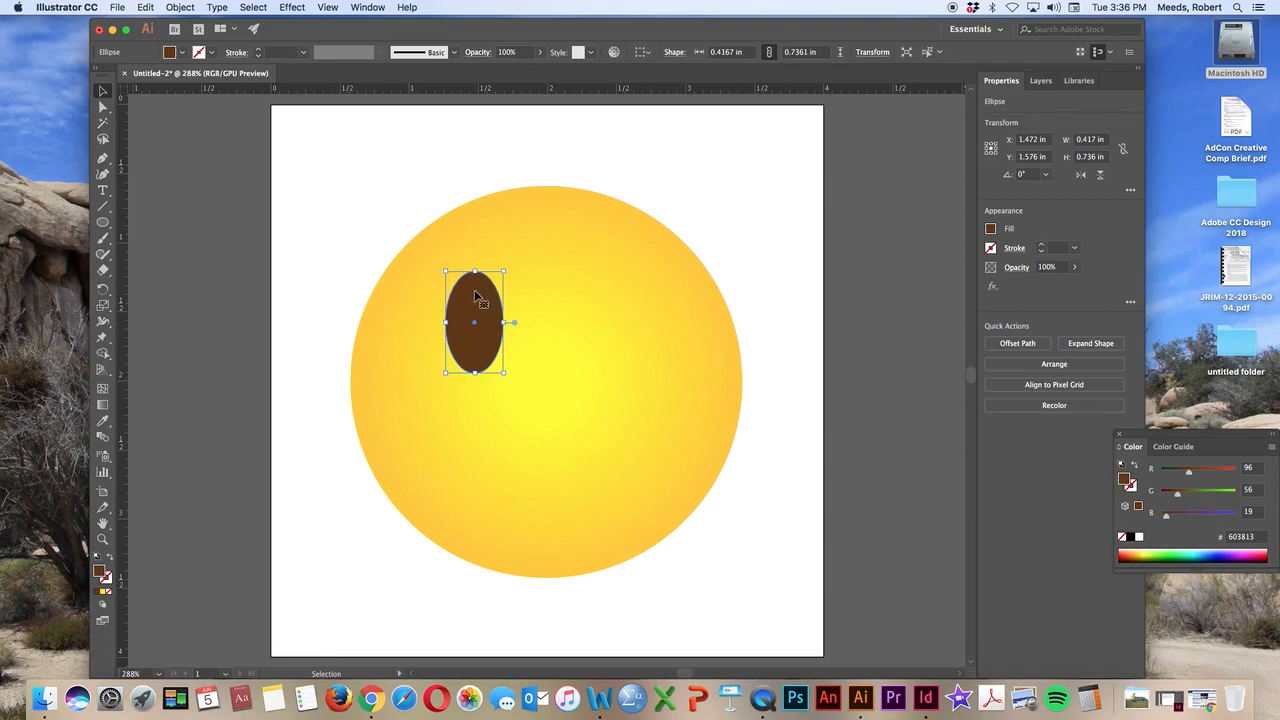
left_click_drag(475, 310, 621, 311)
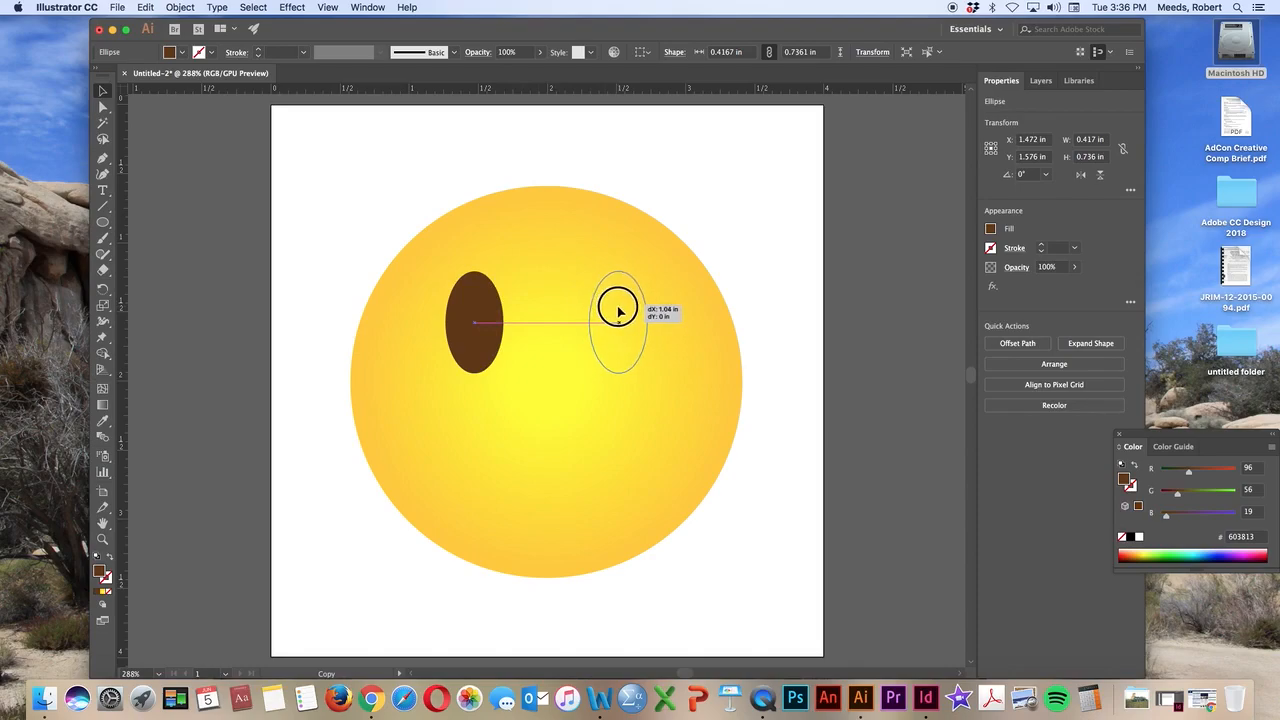
left_click_drag(618, 312, 617, 318)
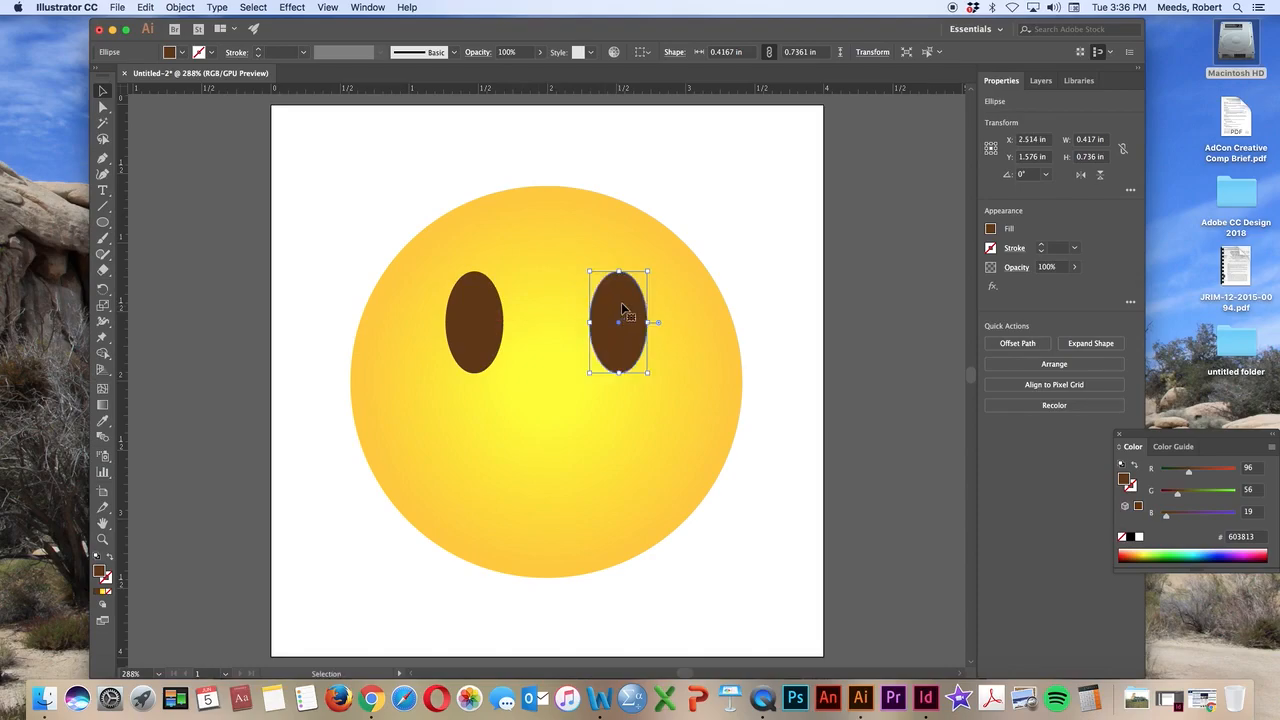
left_click(367, 8)
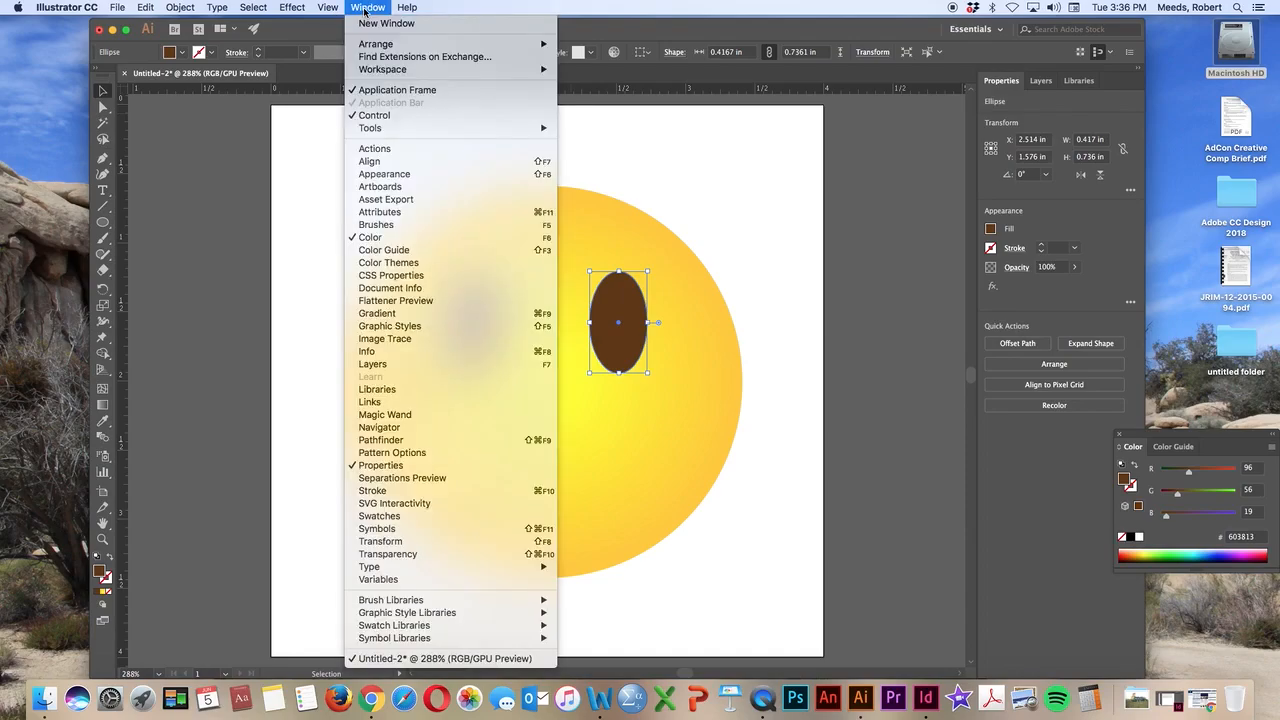
mouse_move(330, 8)
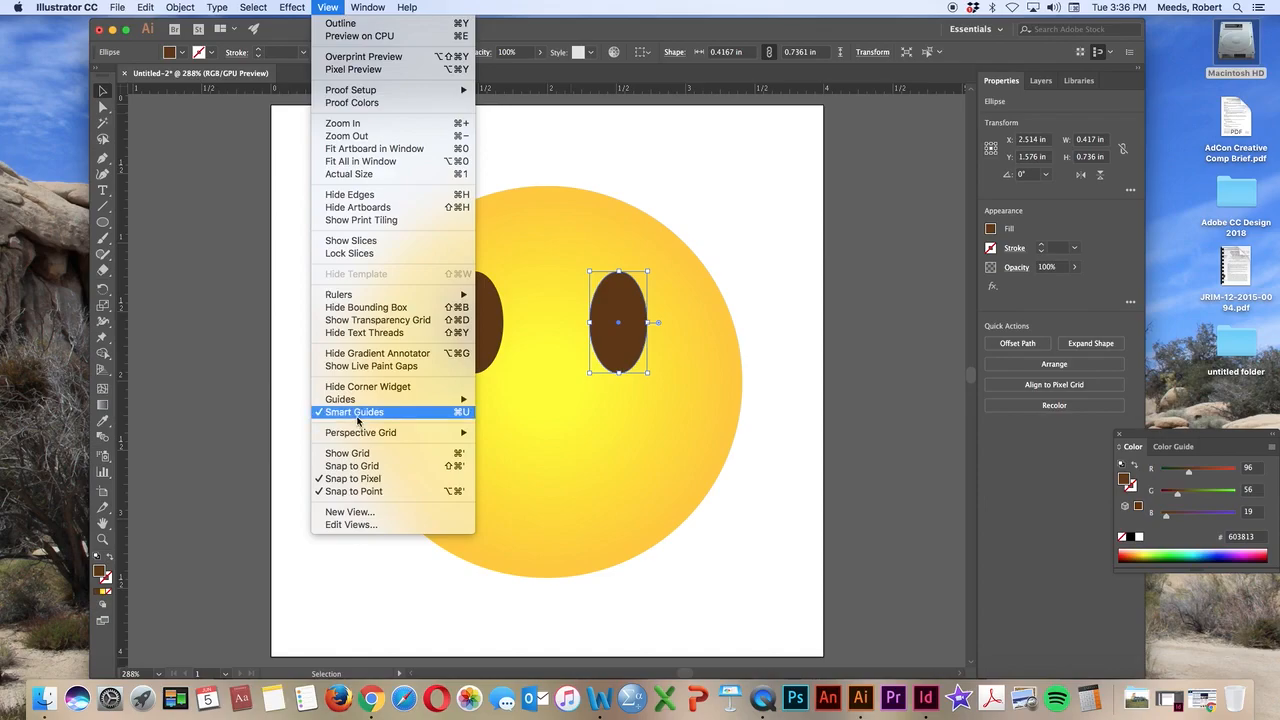
left_click(330, 7)
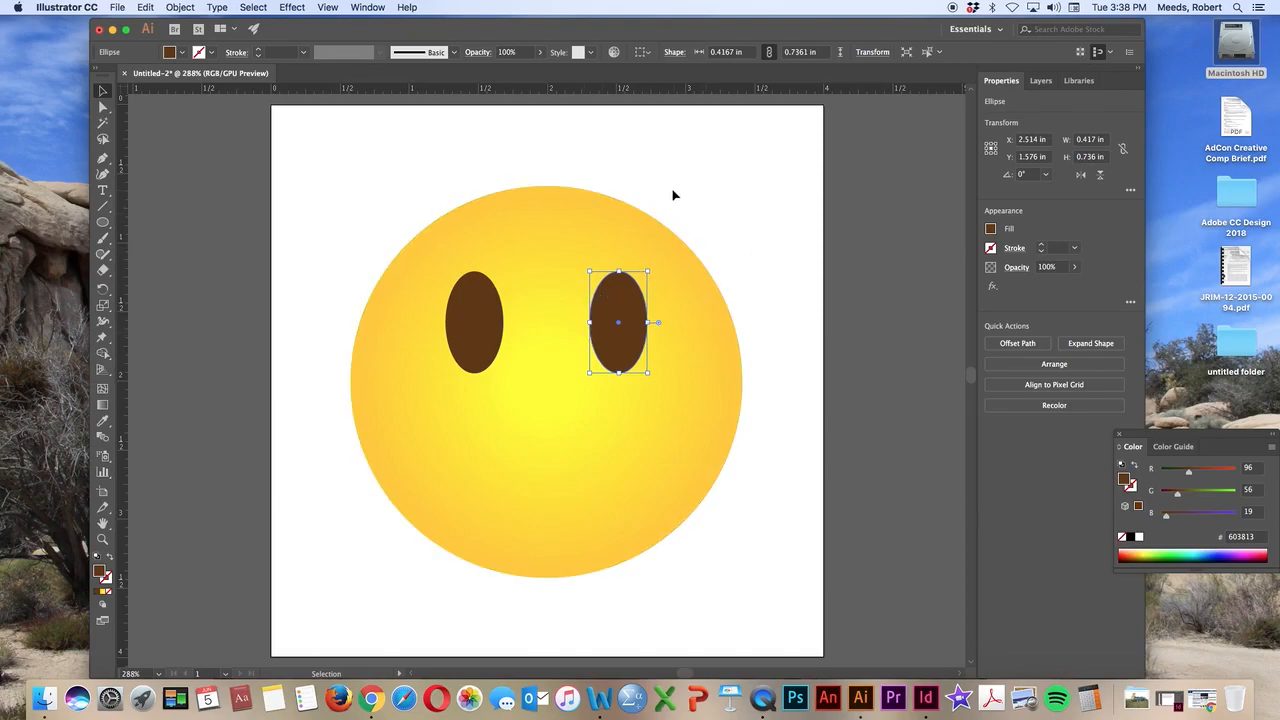
With nothing selected, draw a closed, irregular straight-sided shape with the Pen tool across the artboard's upper left corner
left_click(397, 140)
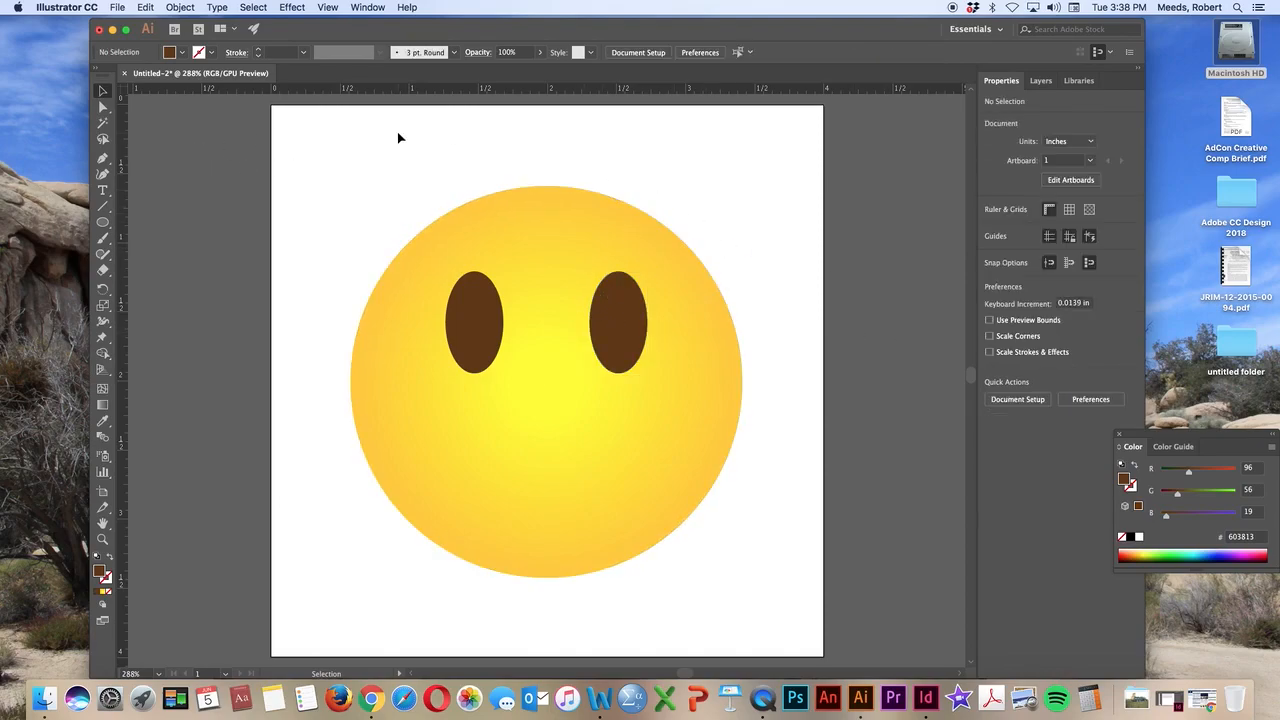
left_click(101, 160)
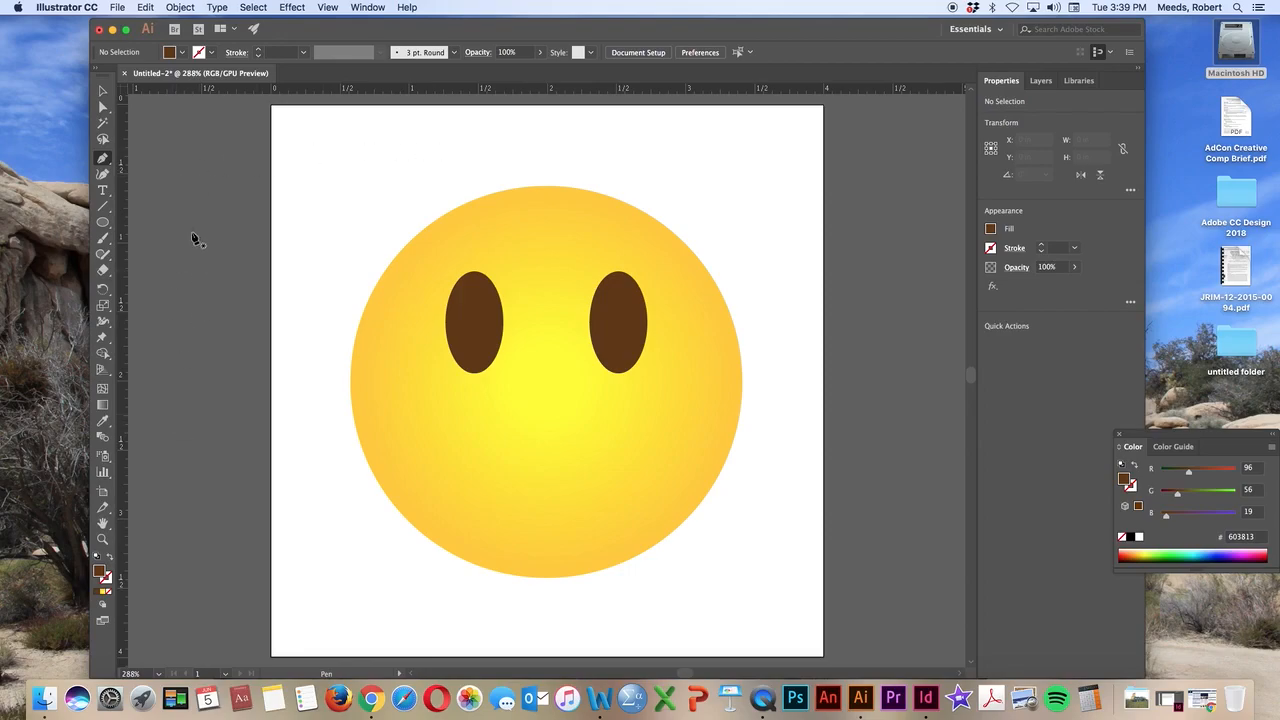
left_click(301, 137)
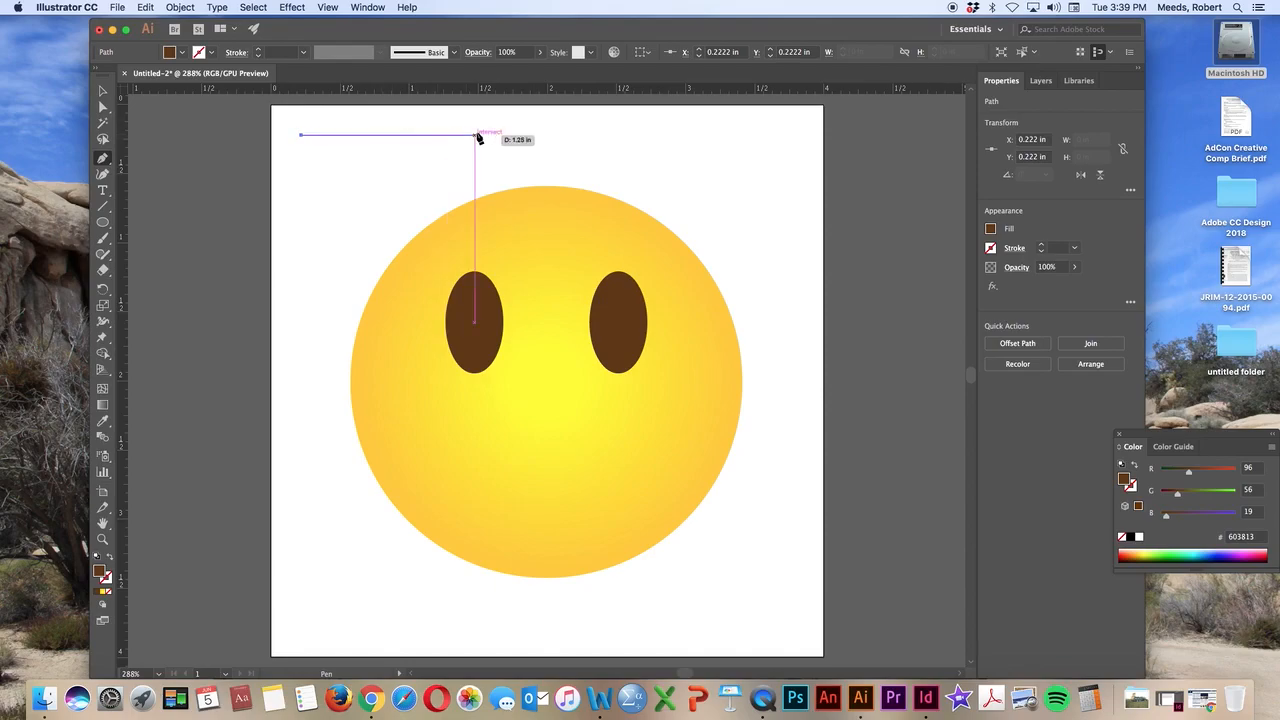
left_click(434, 136)
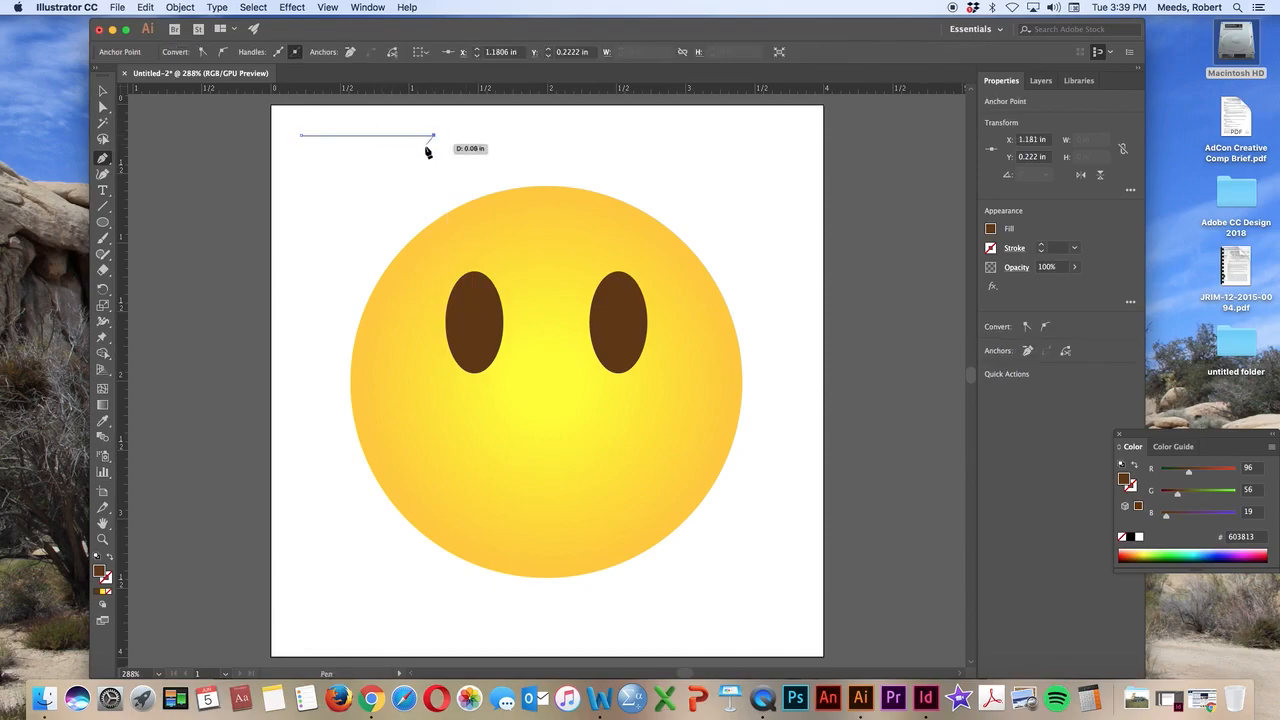
left_click(389, 196)
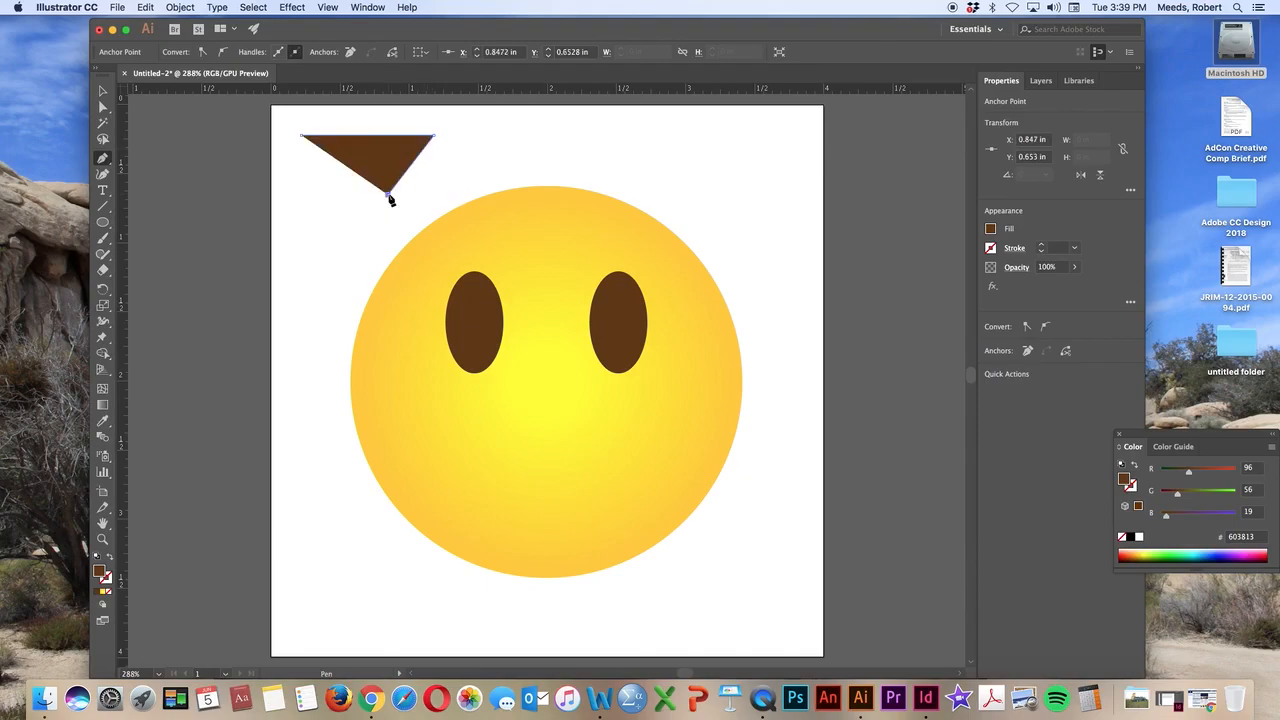
left_click(319, 221)
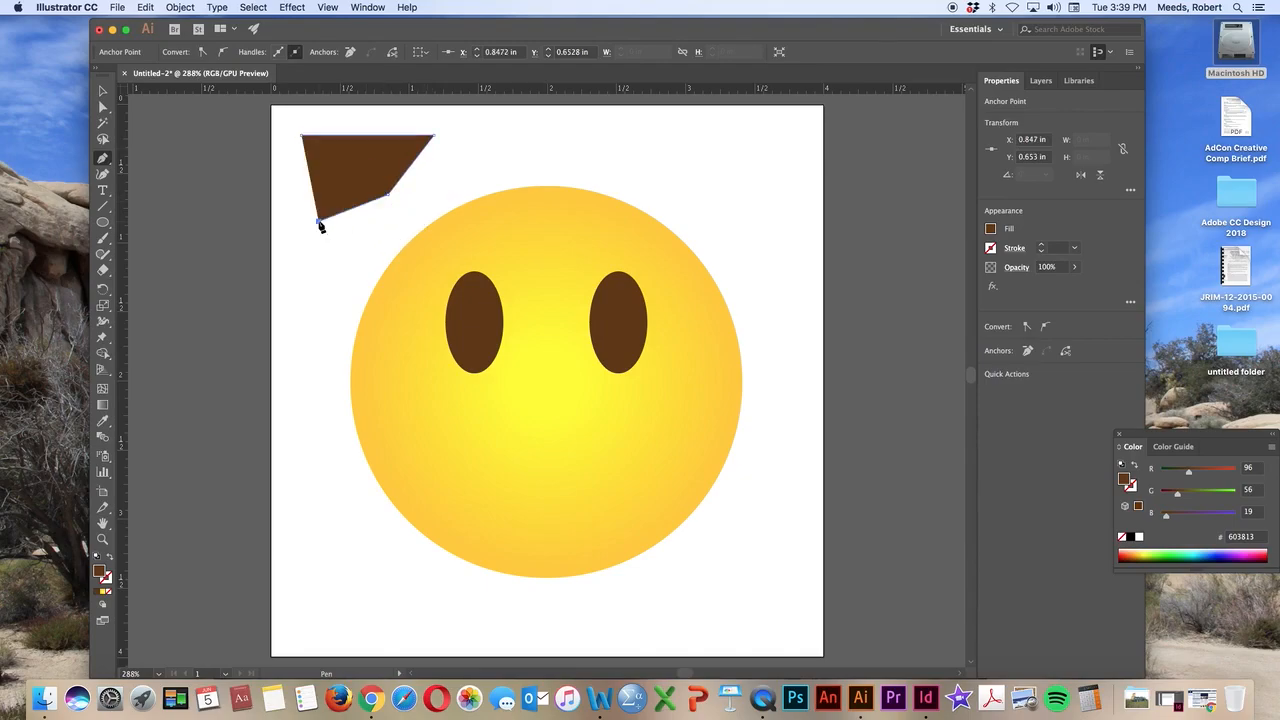
left_click(336, 177)
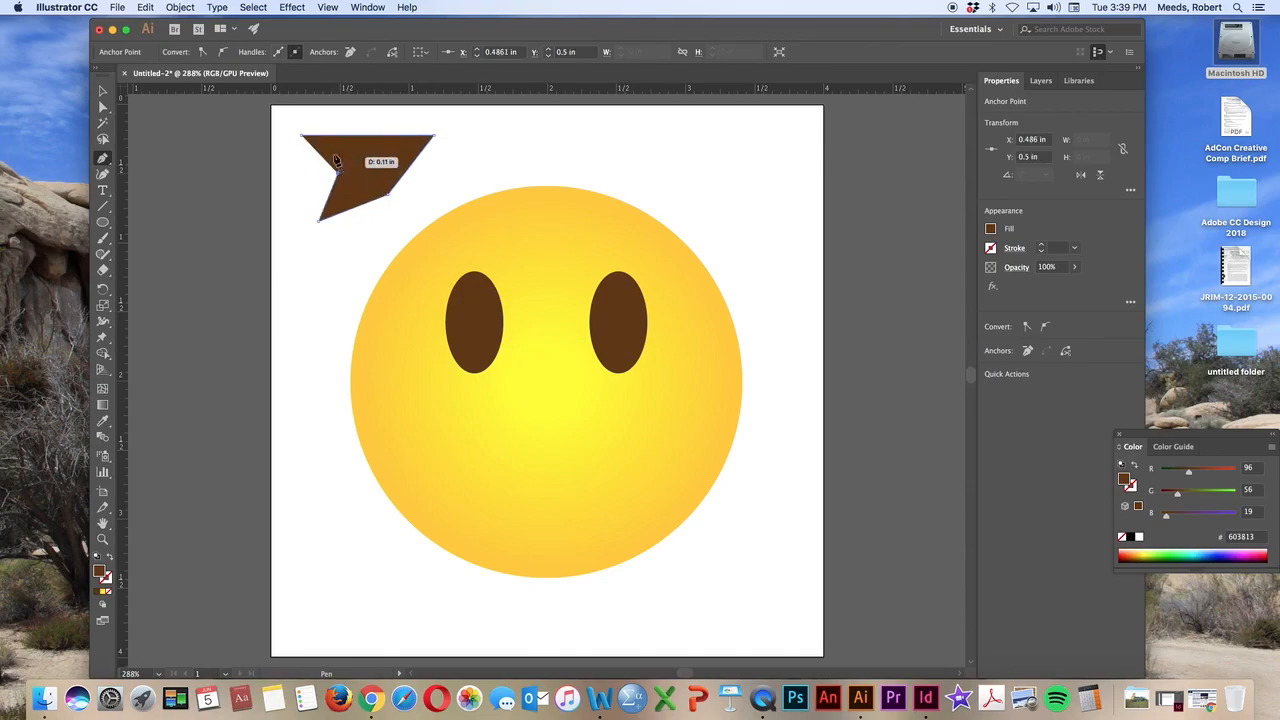
left_click(299, 185)
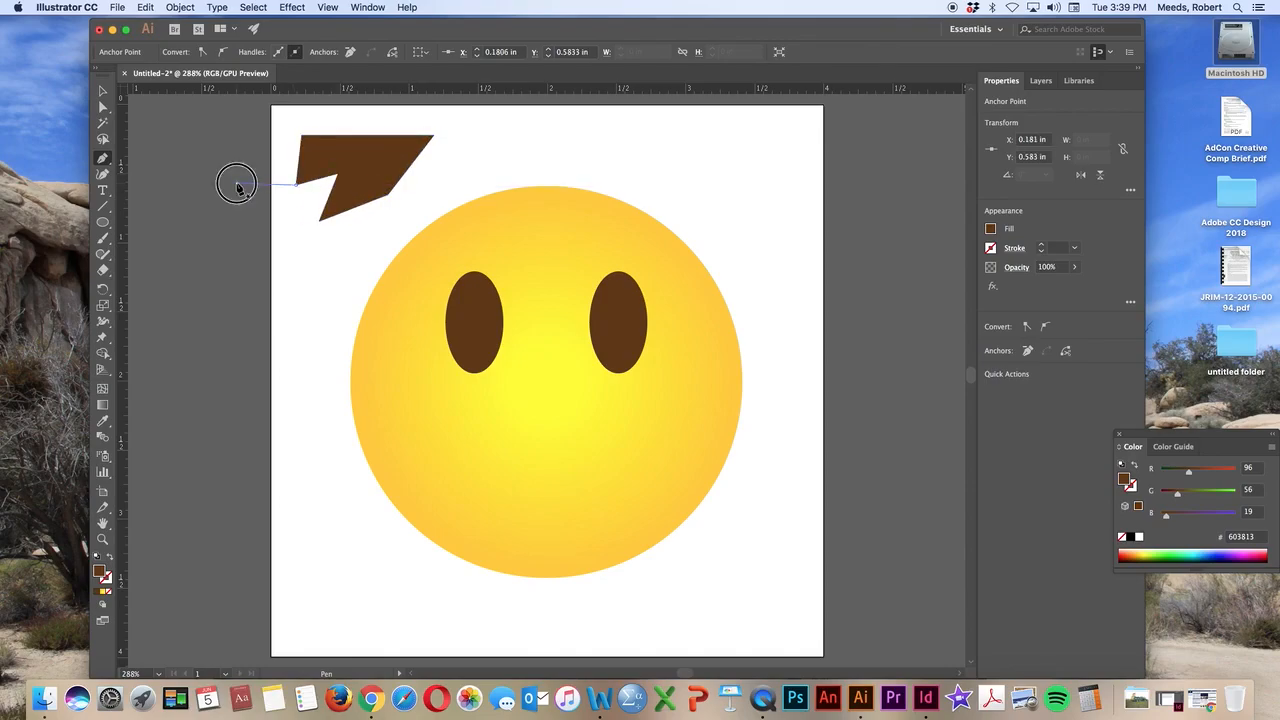
left_click(237, 184)
left_click(235, 137)
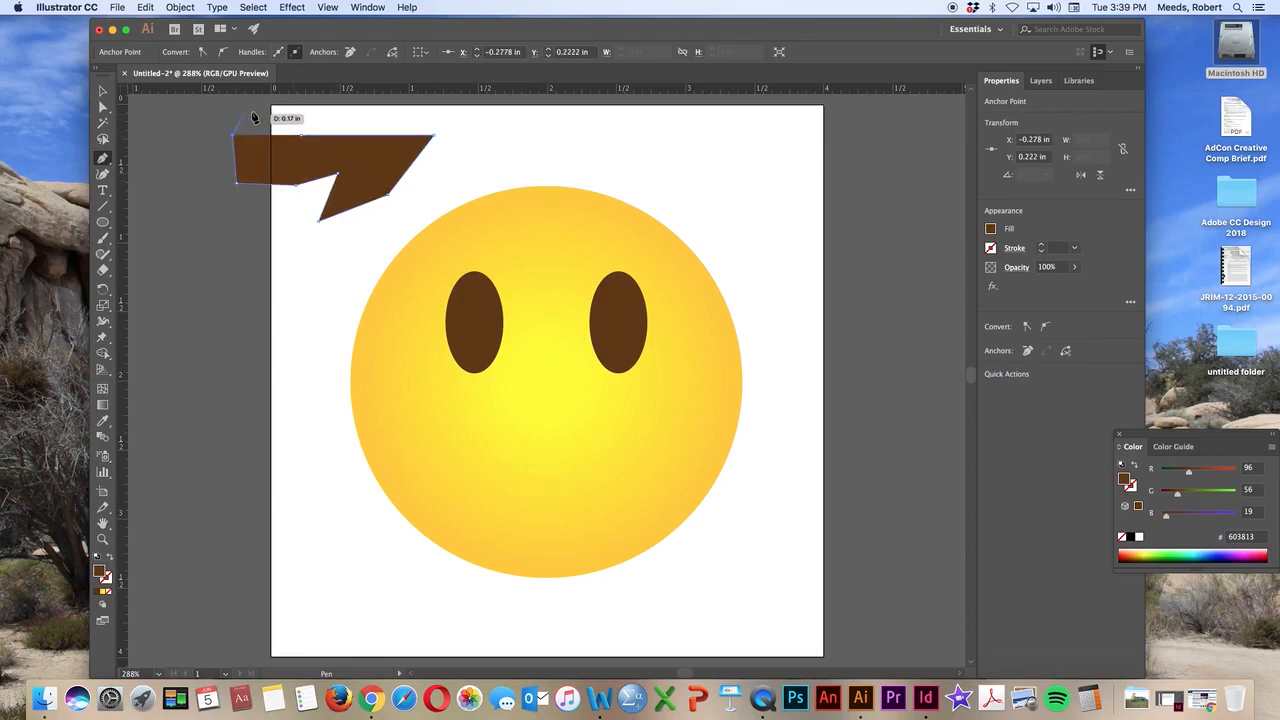
left_click(258, 113)
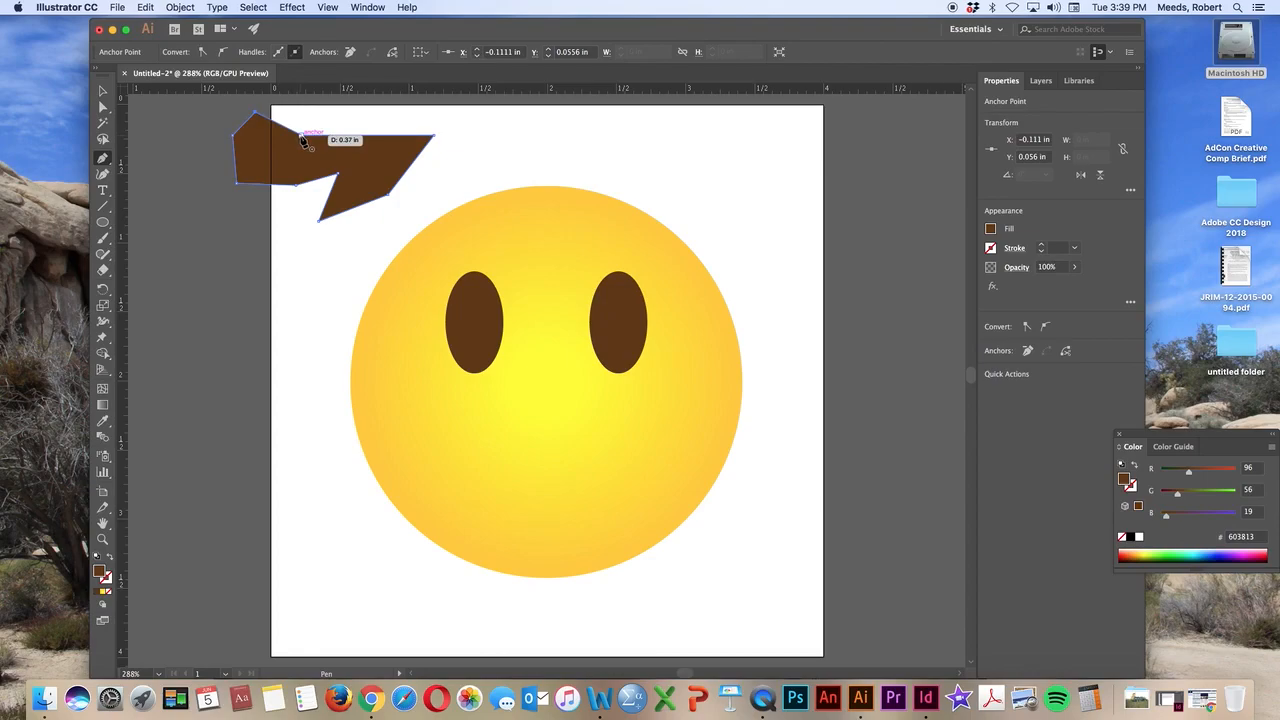
left_click(301, 135)
Delete the straight-sided practice shape and the open curved practice path from the artboard's upper left corner
left_click(102, 90)
left_click(330, 168)
left_click_drag(330, 168, 322, 180)
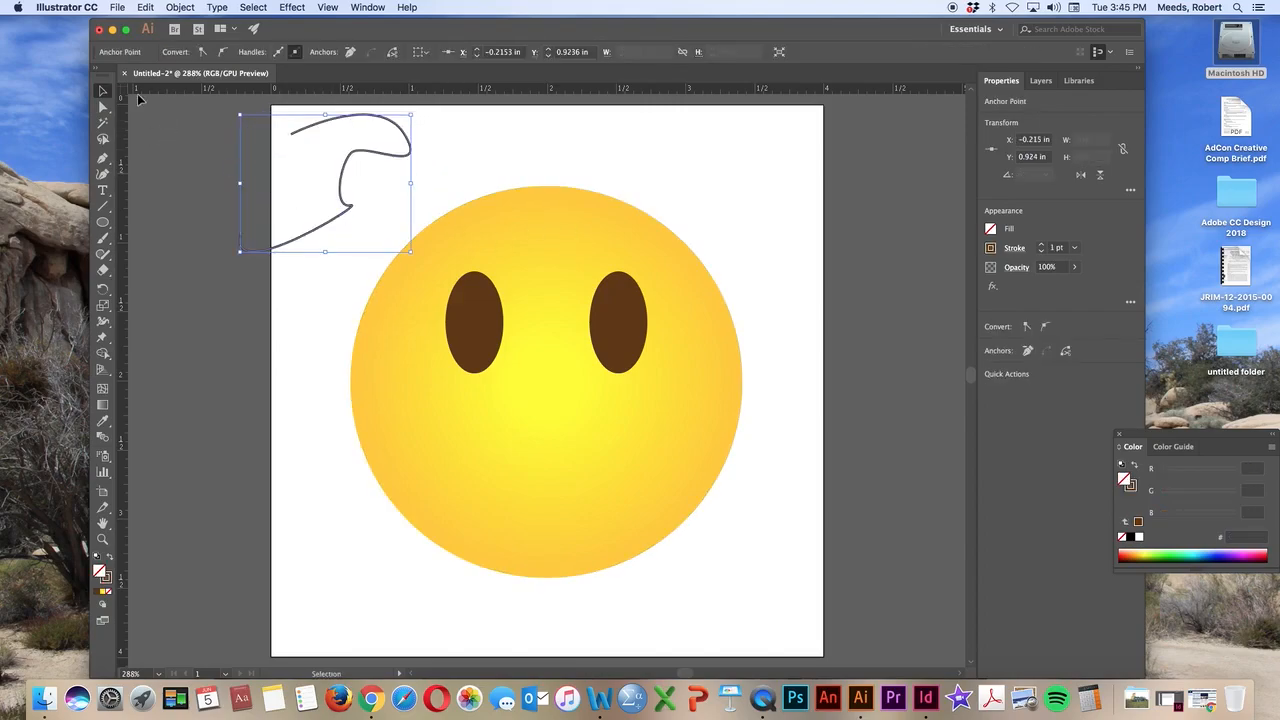
left_click(101, 95)
key("Delete")
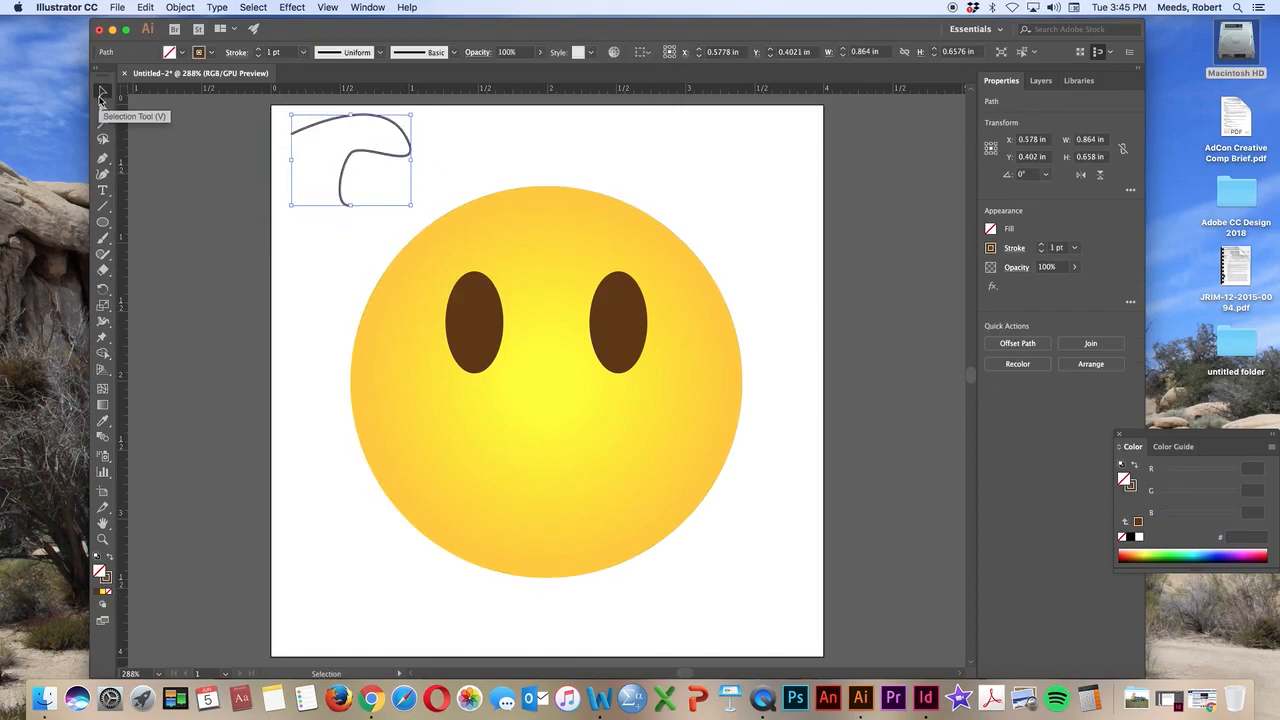
key("Delete")
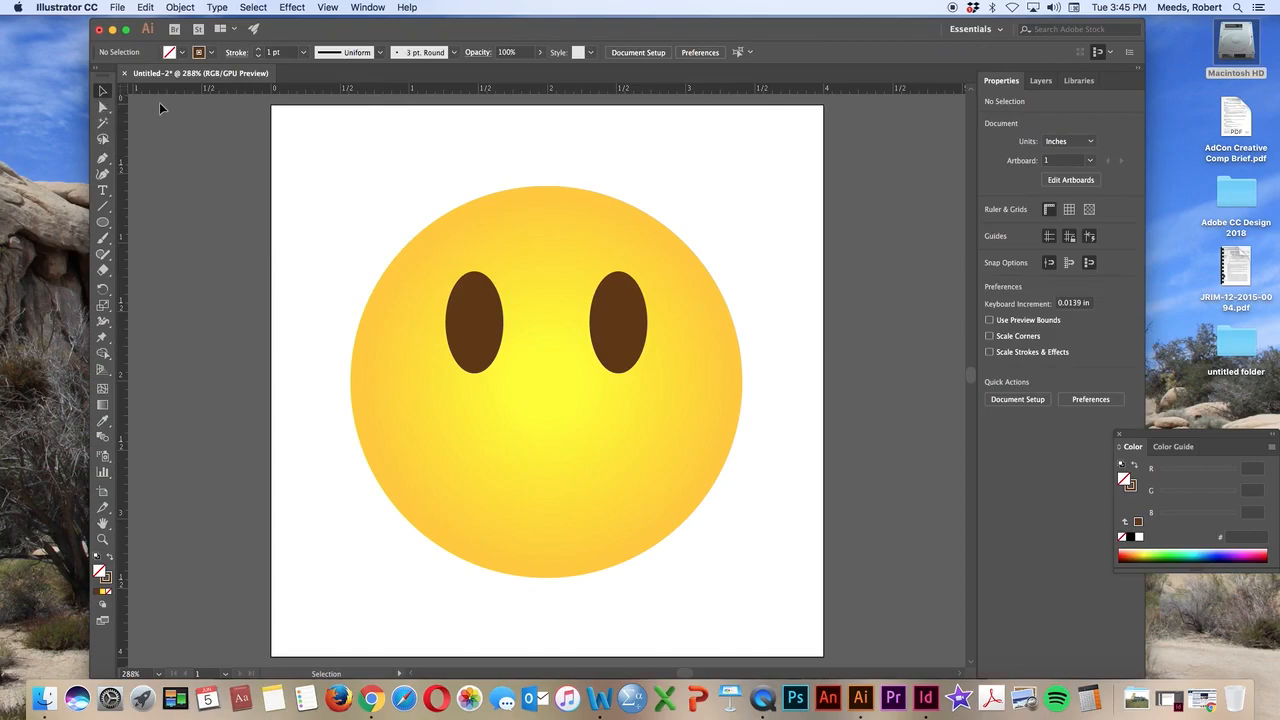
Draw the mouth with the Pen tool as a downward-bowed curve with a 2 pt stroke, about 1.90 in wide and 0.44 in deep
left_click(103, 159)
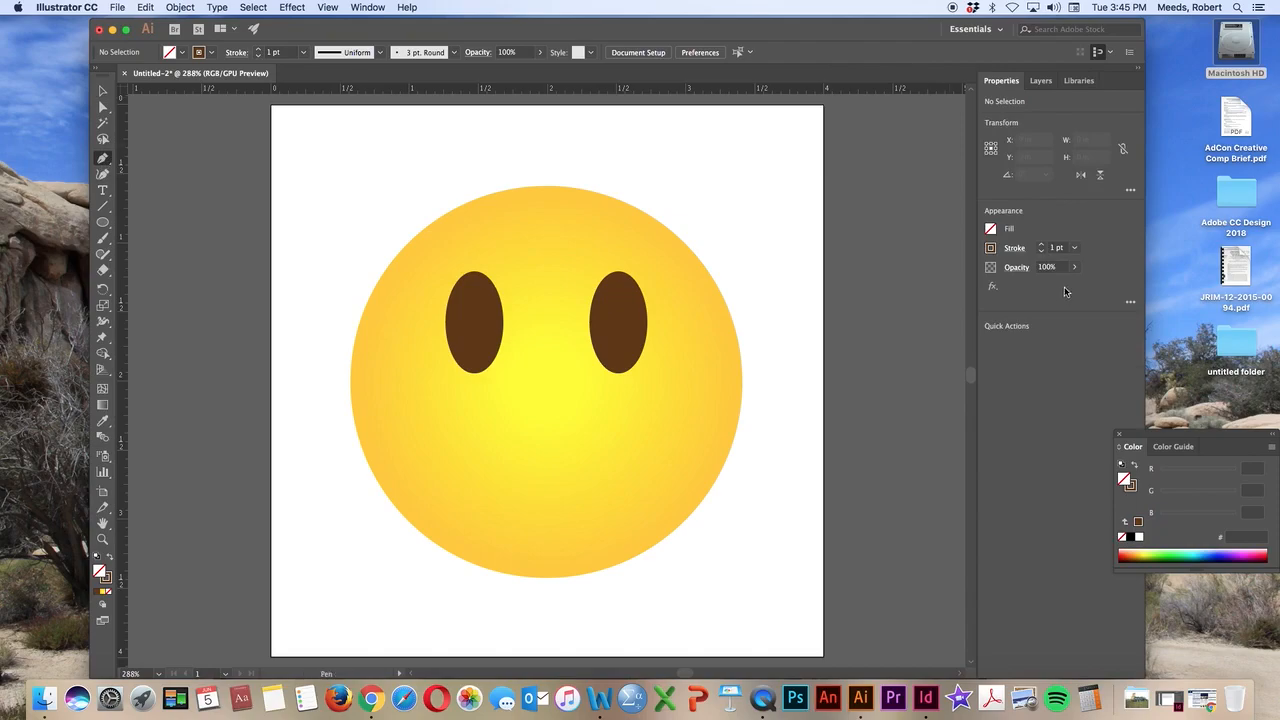
left_click(1040, 247)
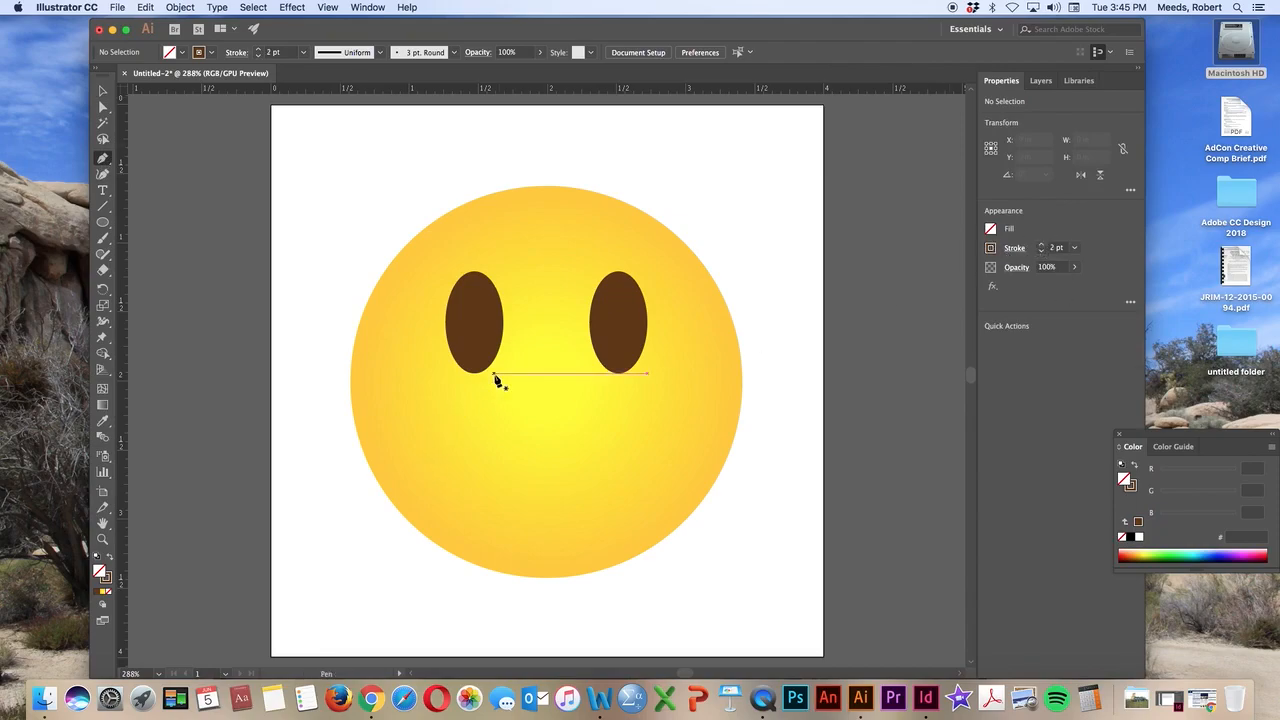
left_click(420, 467)
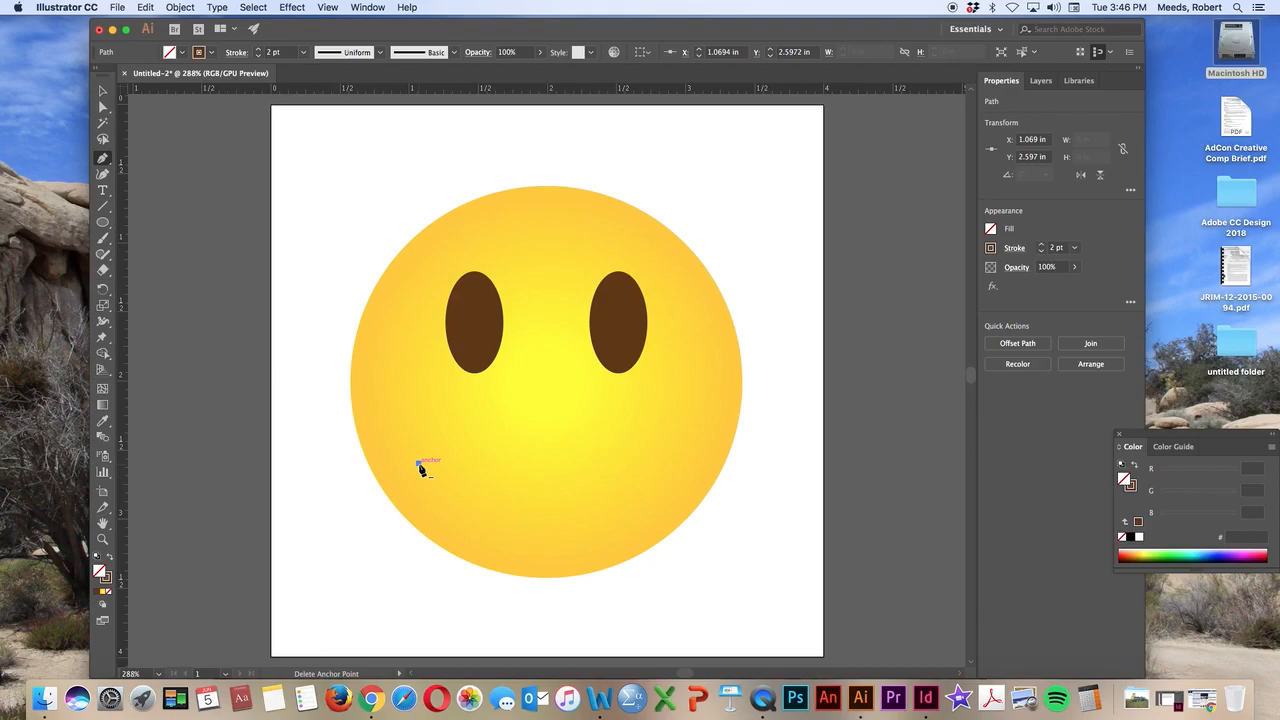
left_click(683, 466)
mouse_move(683, 466)
left_mouse_down()
mouse_move(709, 321)
mouse_move(771, 340)
mouse_move(759, 385)
mouse_move(783, 384)
mouse_move(737, 324)
mouse_move(703, 378)
mouse_move(761, 394)
mouse_move(808, 327)
mouse_move(820, 340)
mouse_move(820, 320)
mouse_move(823, 332)
left_mouse_up()
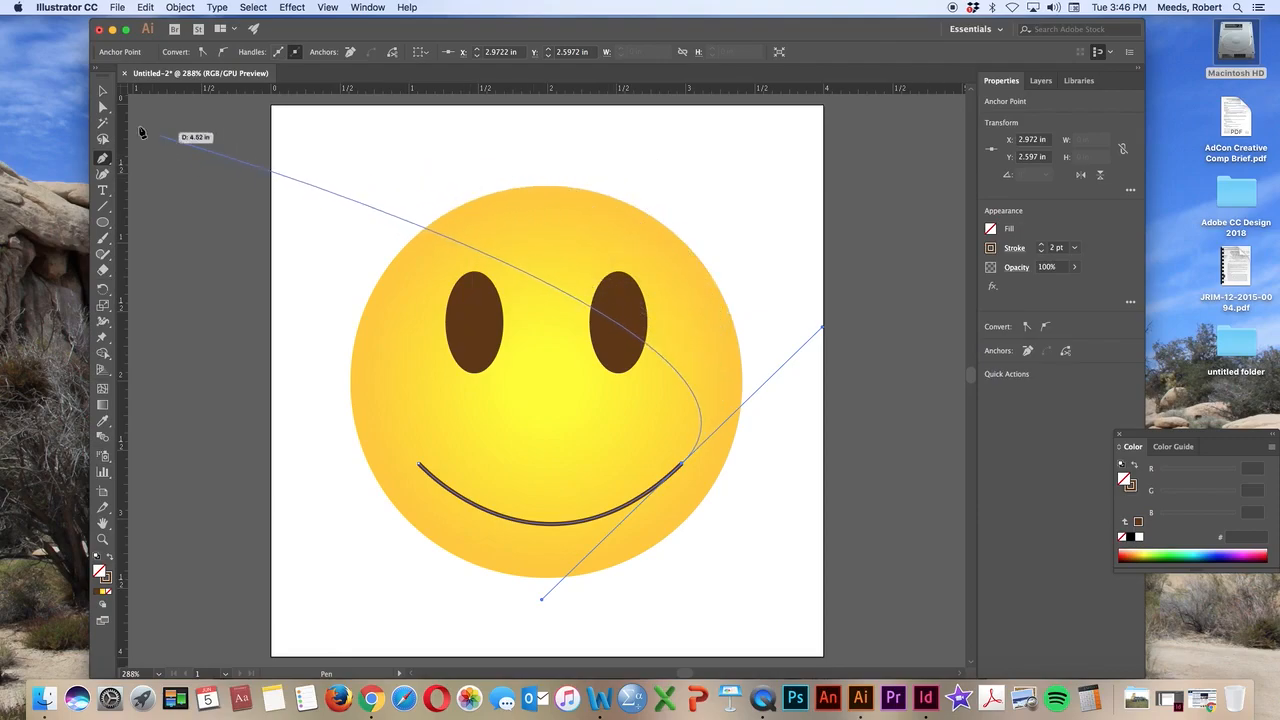
left_click(103, 91)
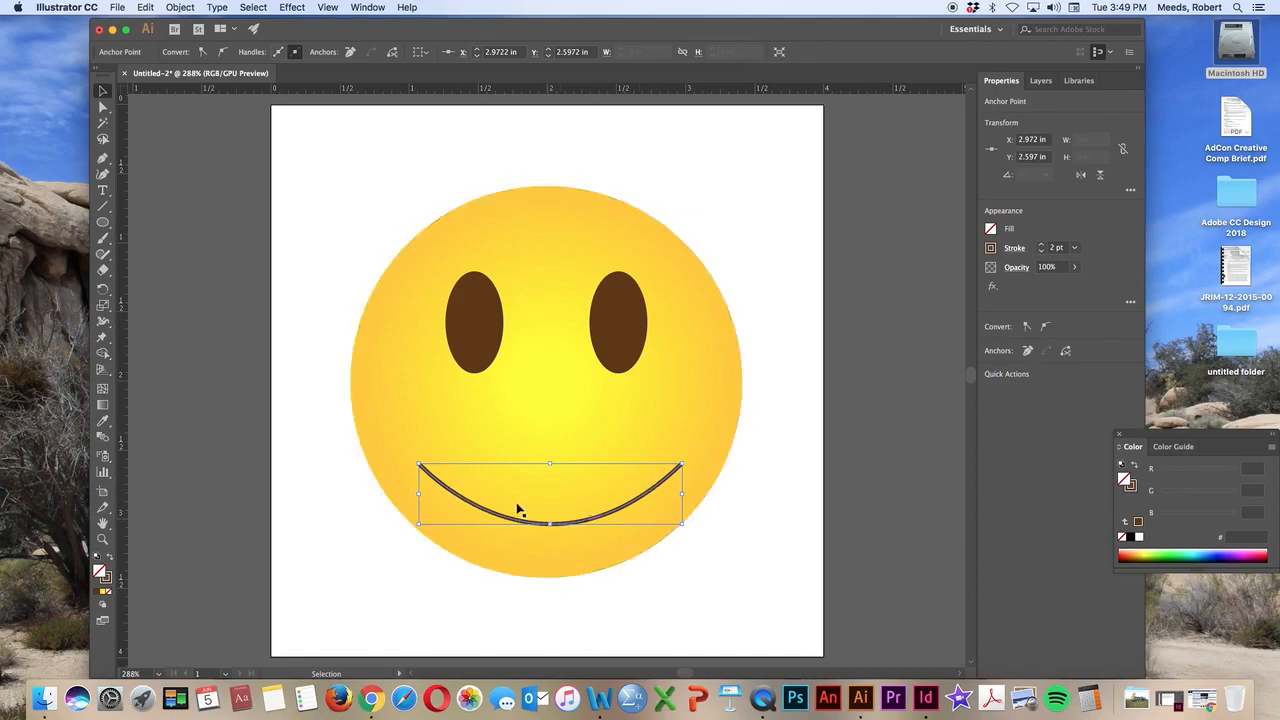
left_click(776, 494)
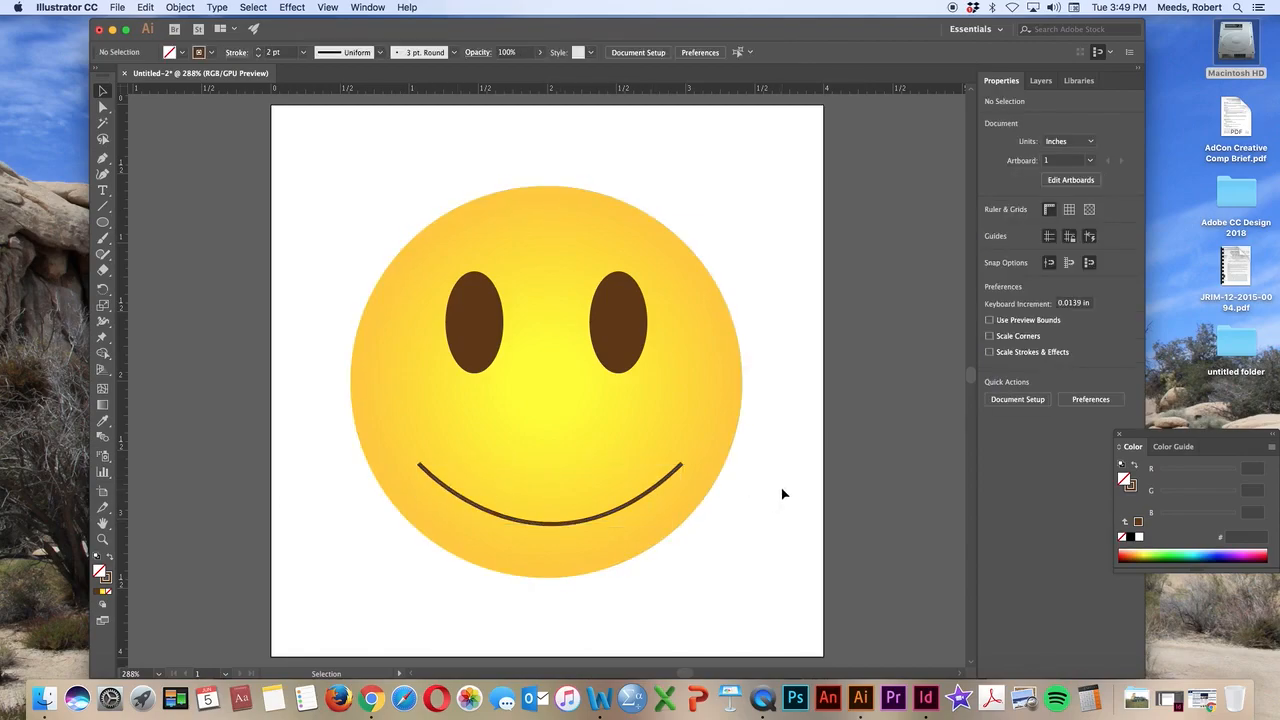
Try to thicken the middle of the mouth line with the Width tool
left_click(557, 528)
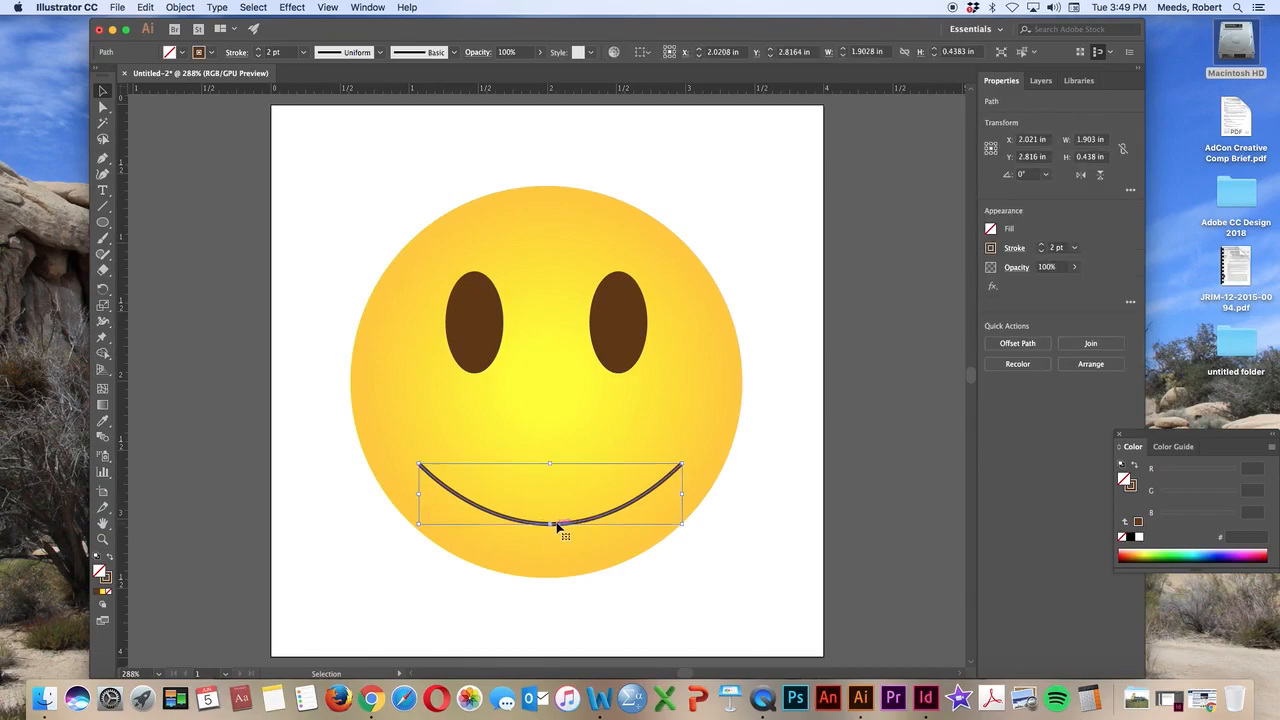
left_click(110, 327)
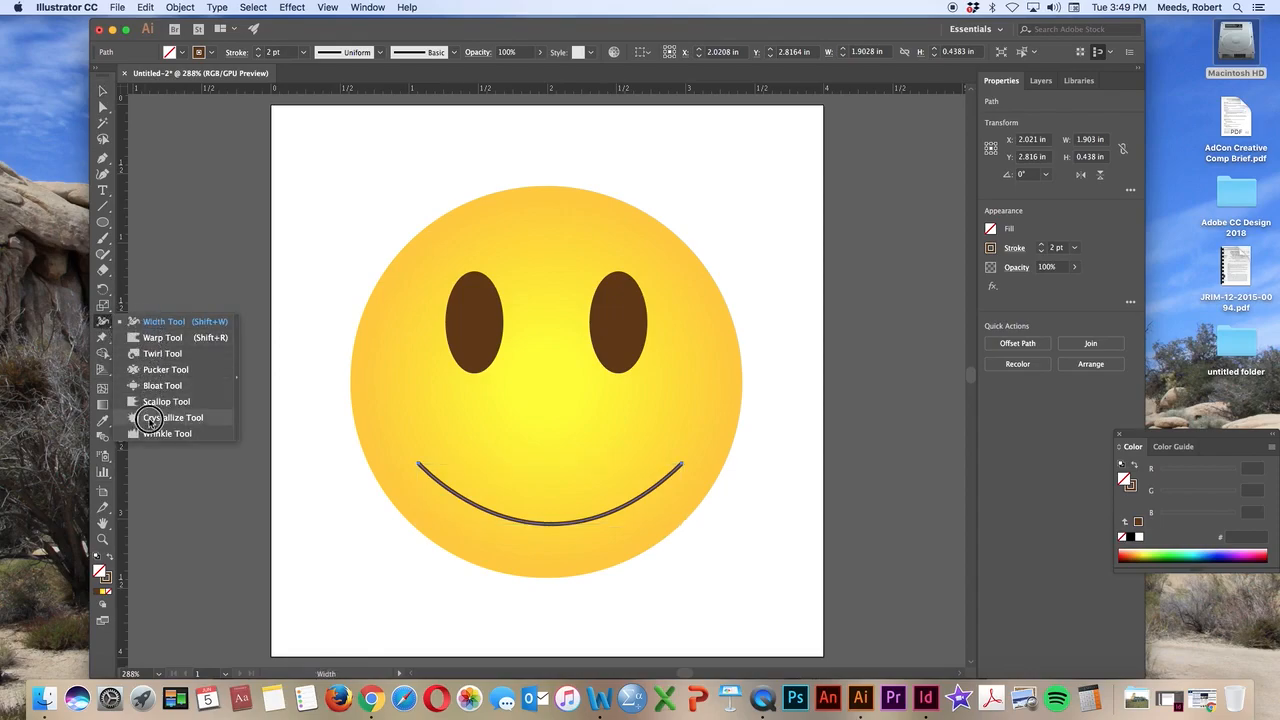
left_click(147, 322)
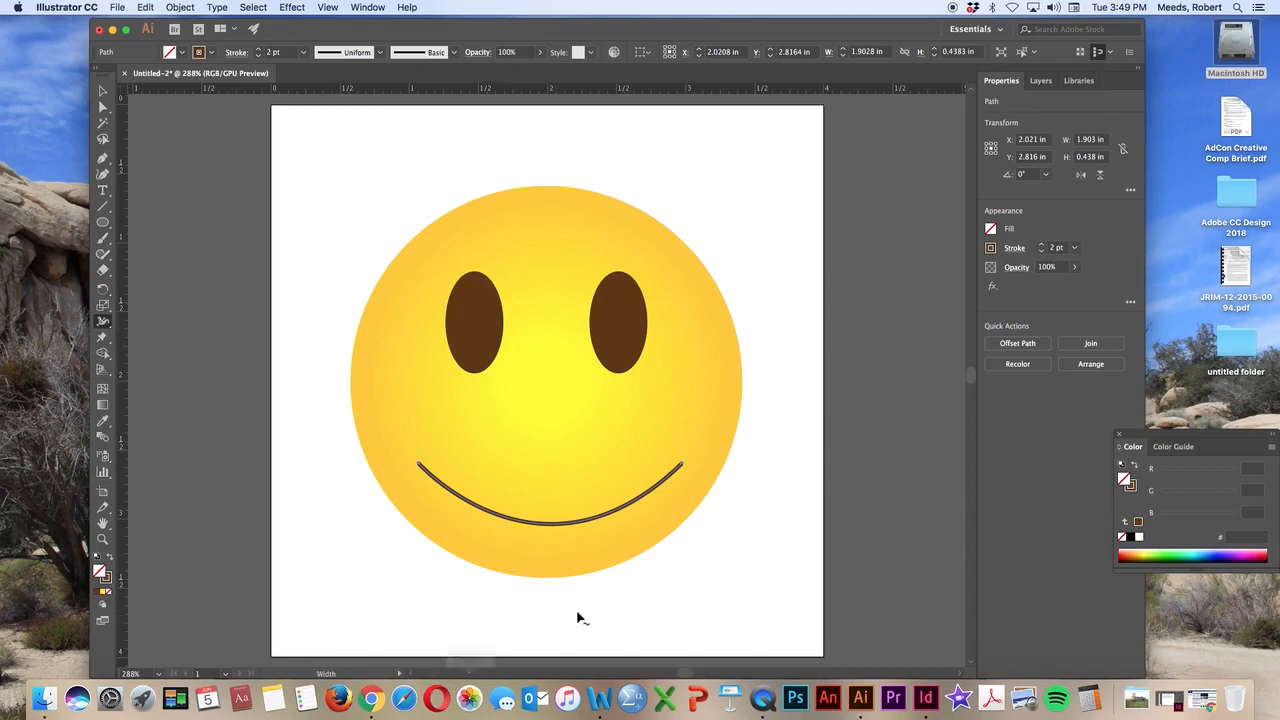
left_click(549, 526)
left_click_drag(549, 526, 551, 532)
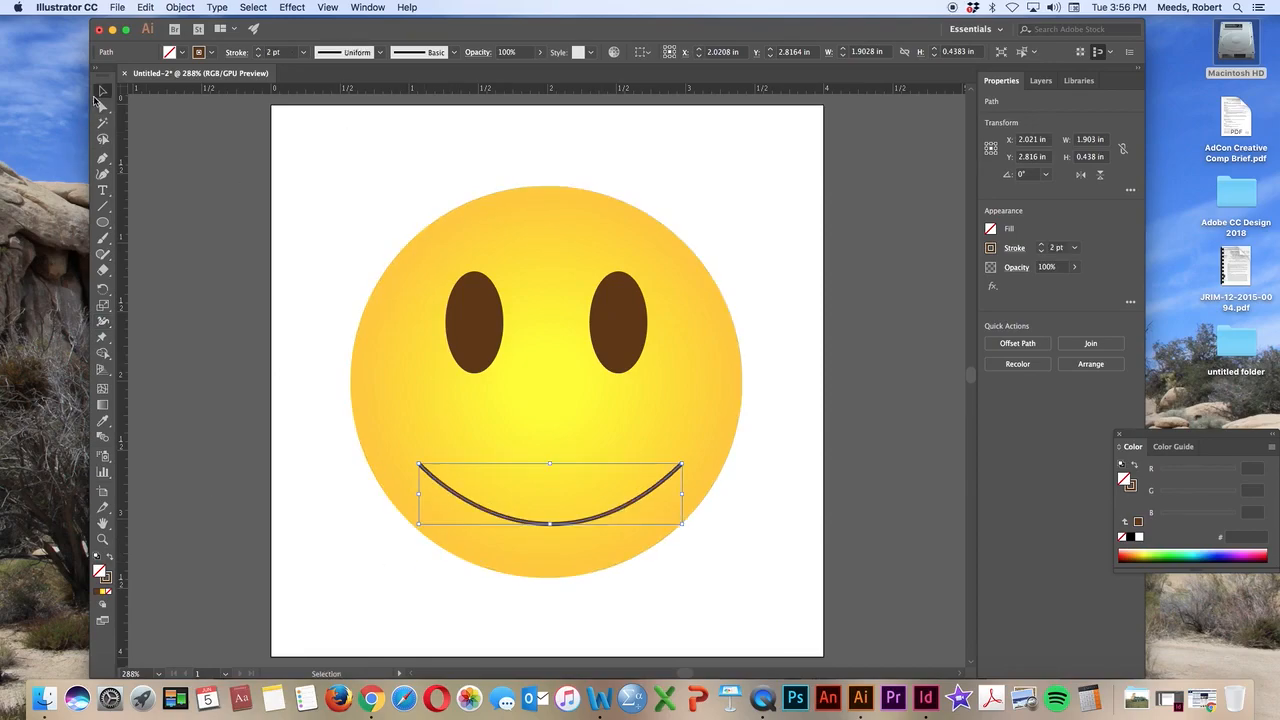
left_click(180, 166)
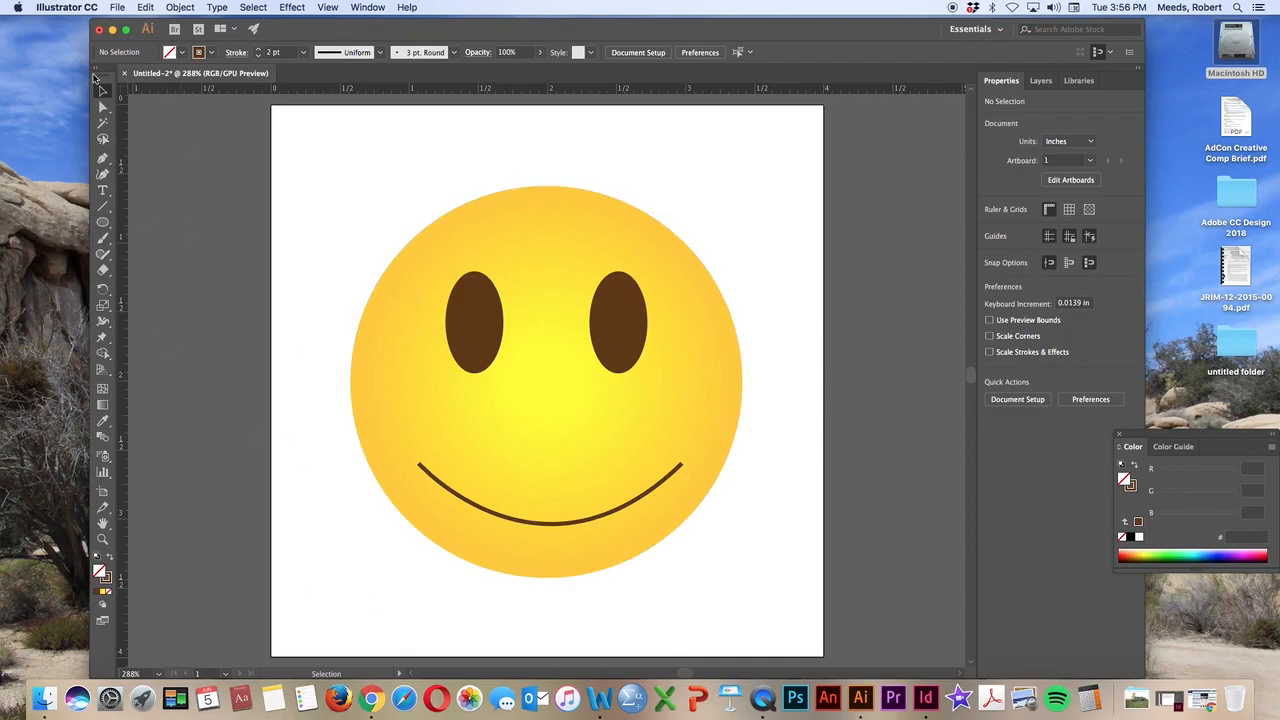
Draw a short arched Pen curve about 0.15 in wide and place it over the mouth's left end as its corner
left_click(102, 157)
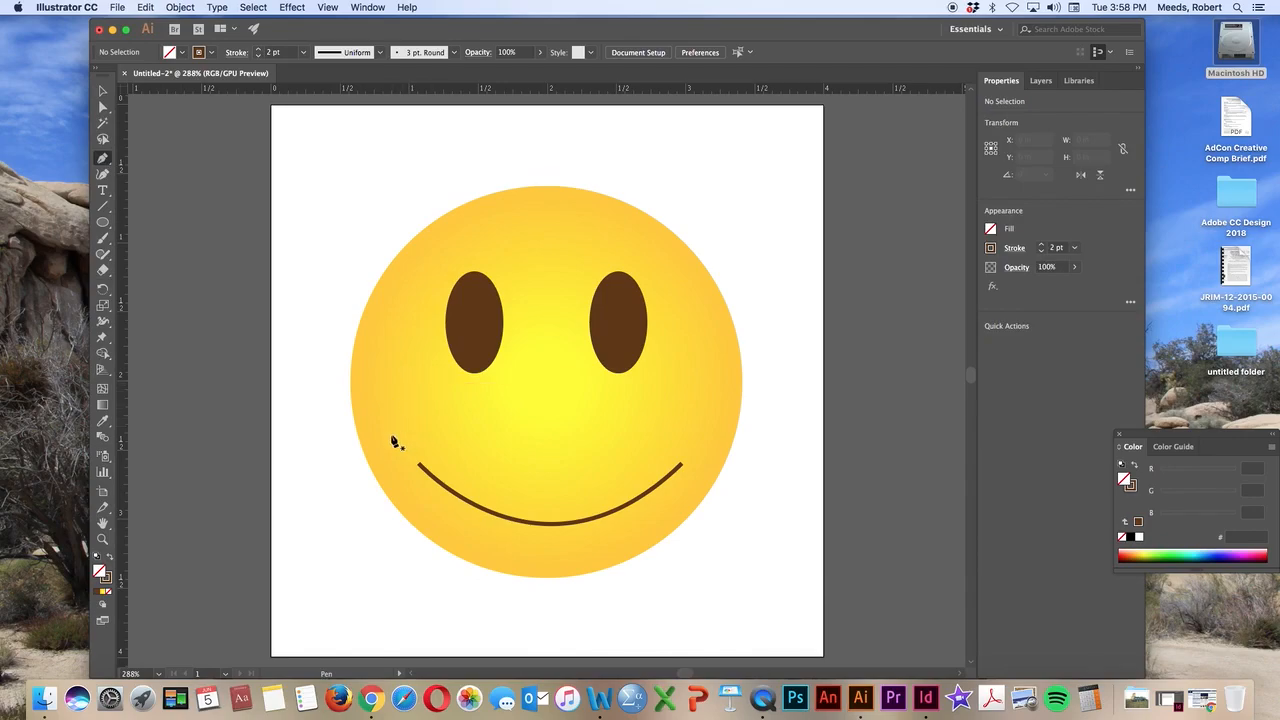
left_click(391, 441)
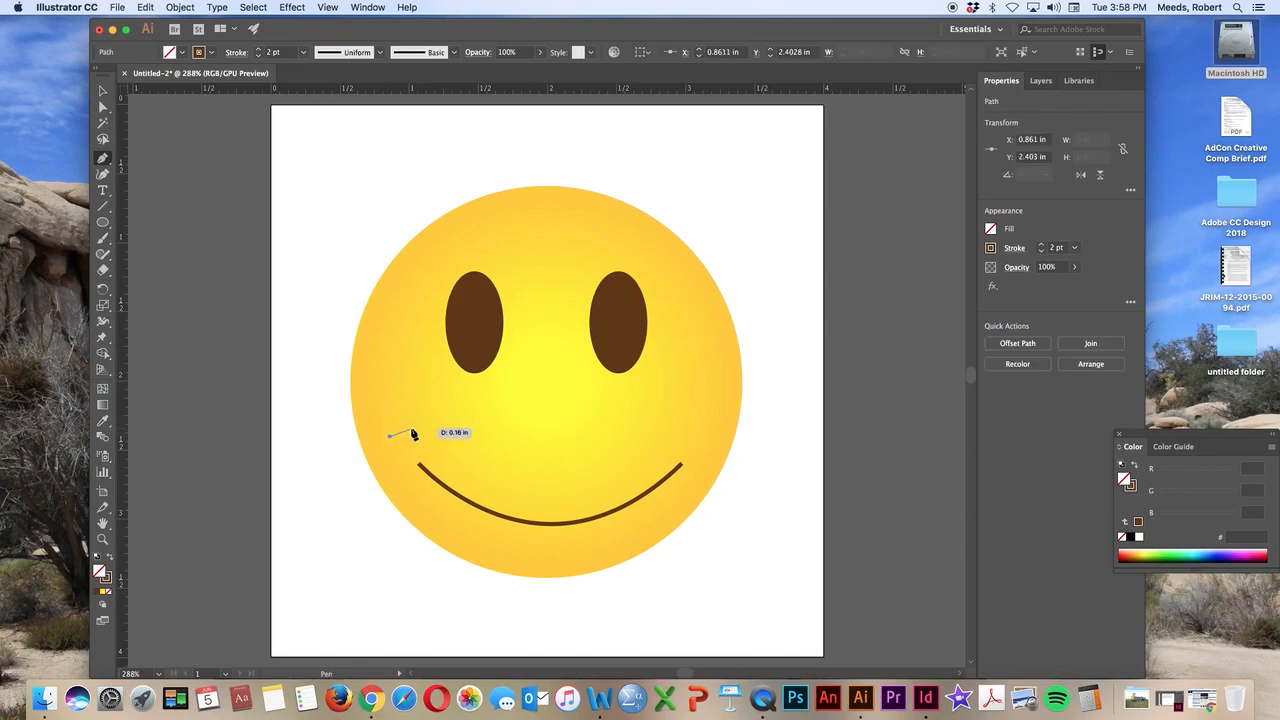
left_click(412, 428)
left_click_drag(412, 428, 419, 440)
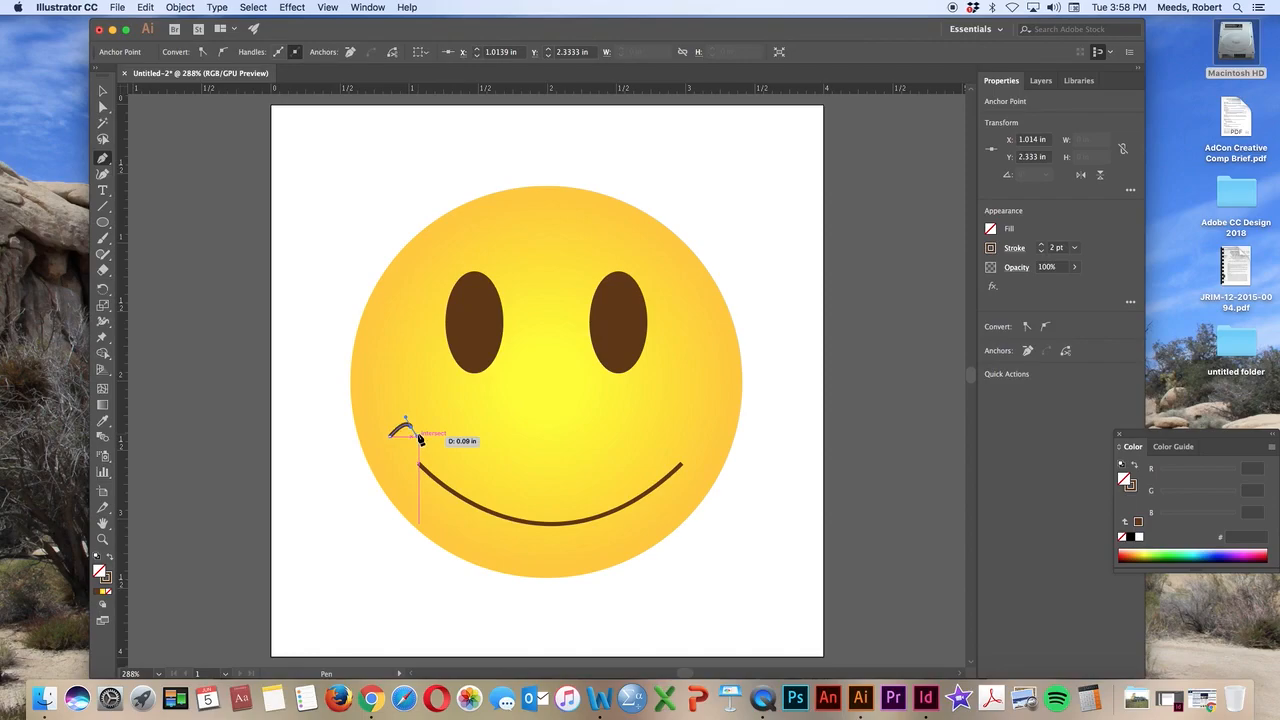
left_click(101, 91)
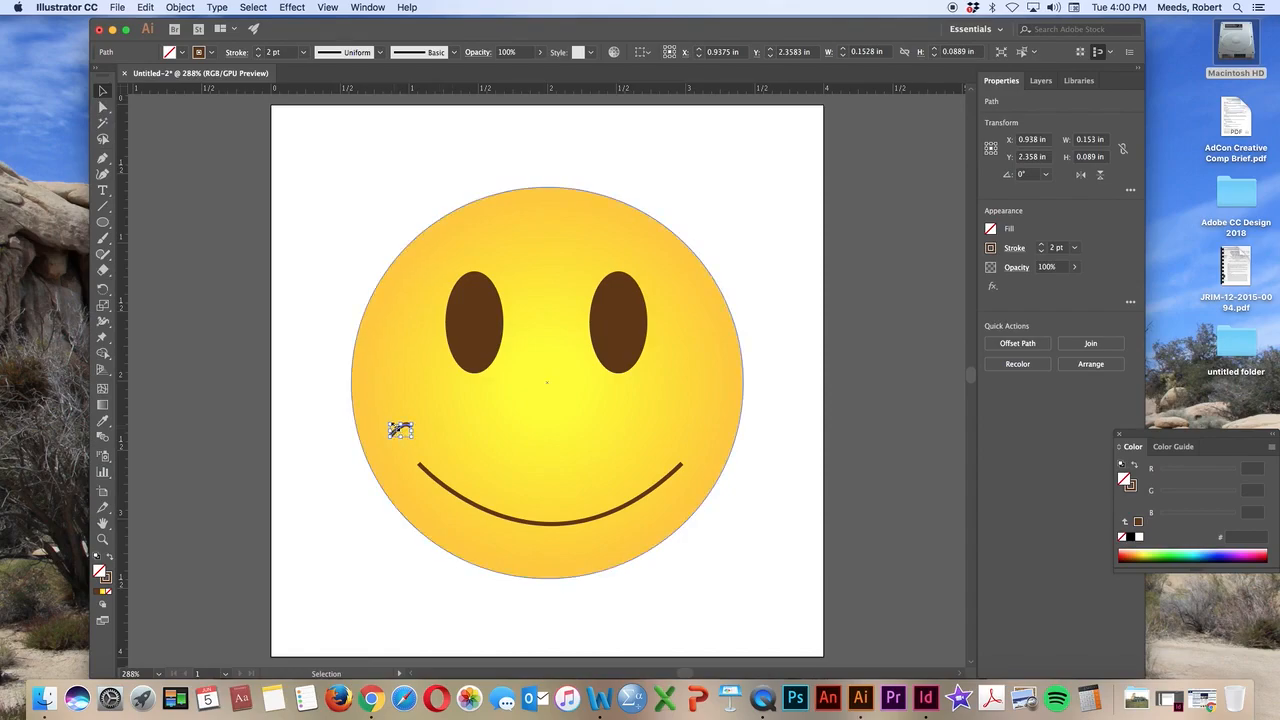
left_click(397, 431)
left_click_drag(397, 431, 417, 466)
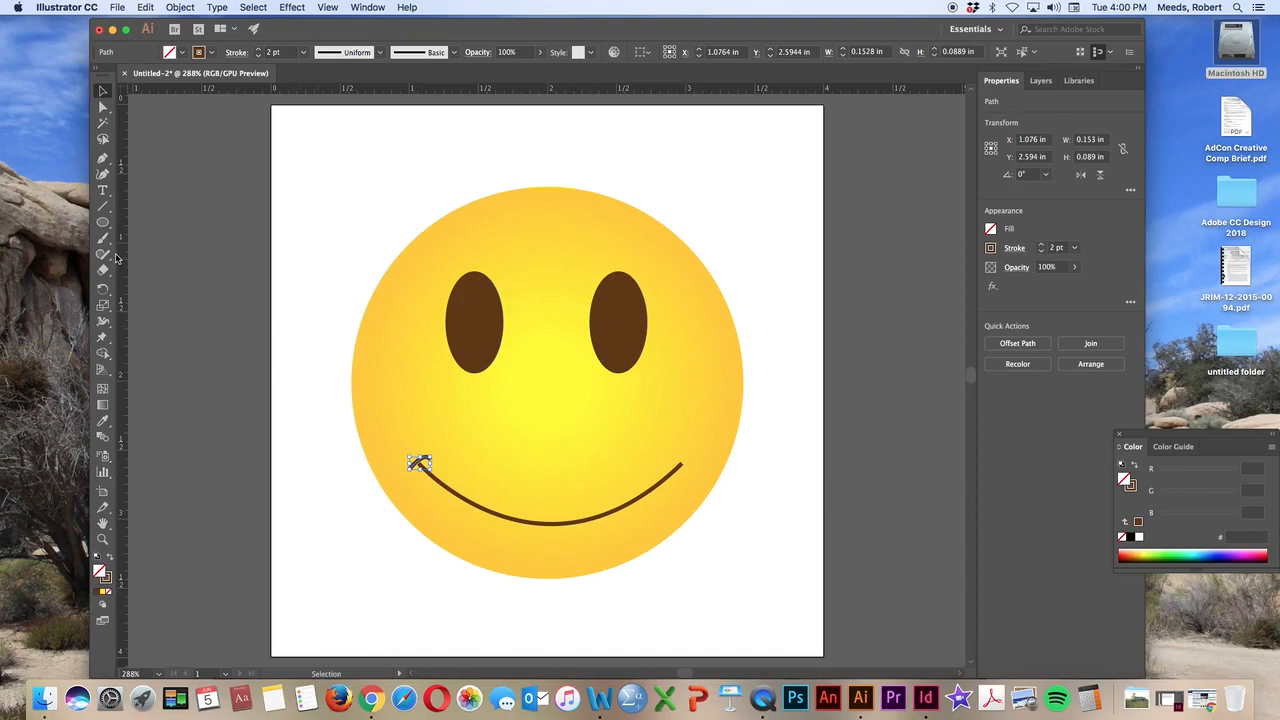
Thicken the inner end of the left mouth corner to about 2.6 pt with the Width tool and deselect it
left_click(103, 325)
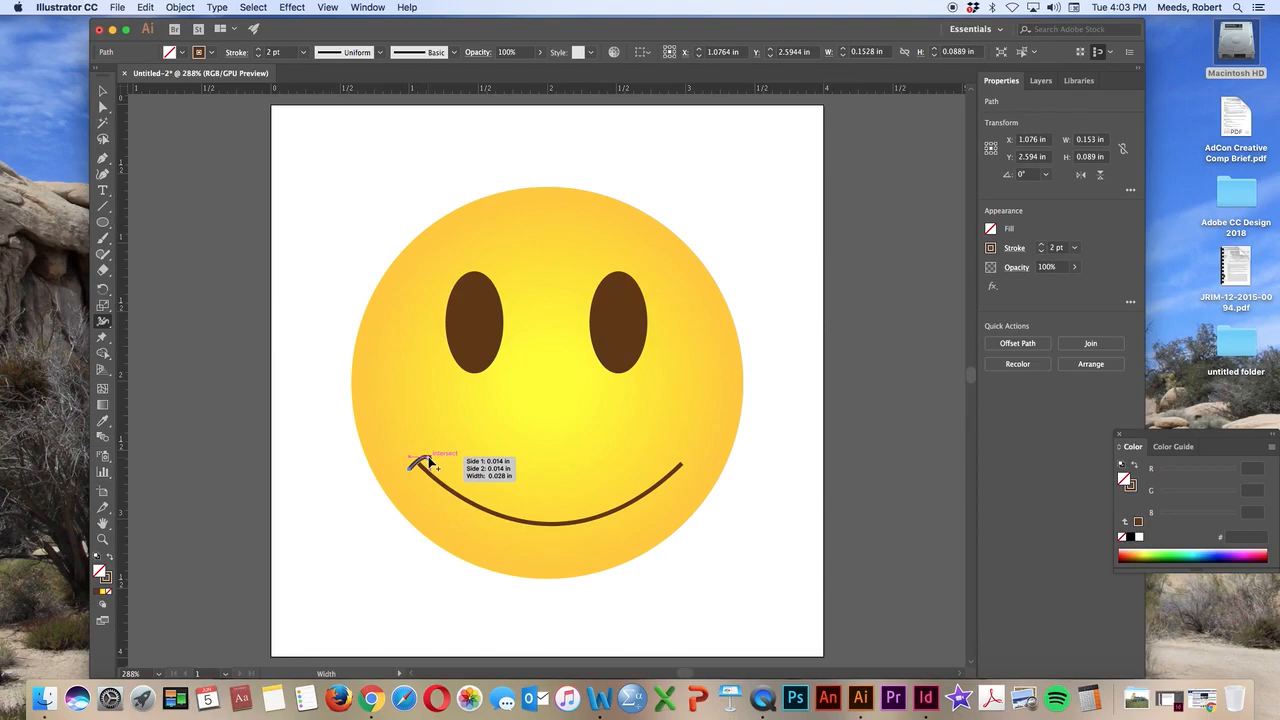
left_click_drag(429, 460, 429, 463)
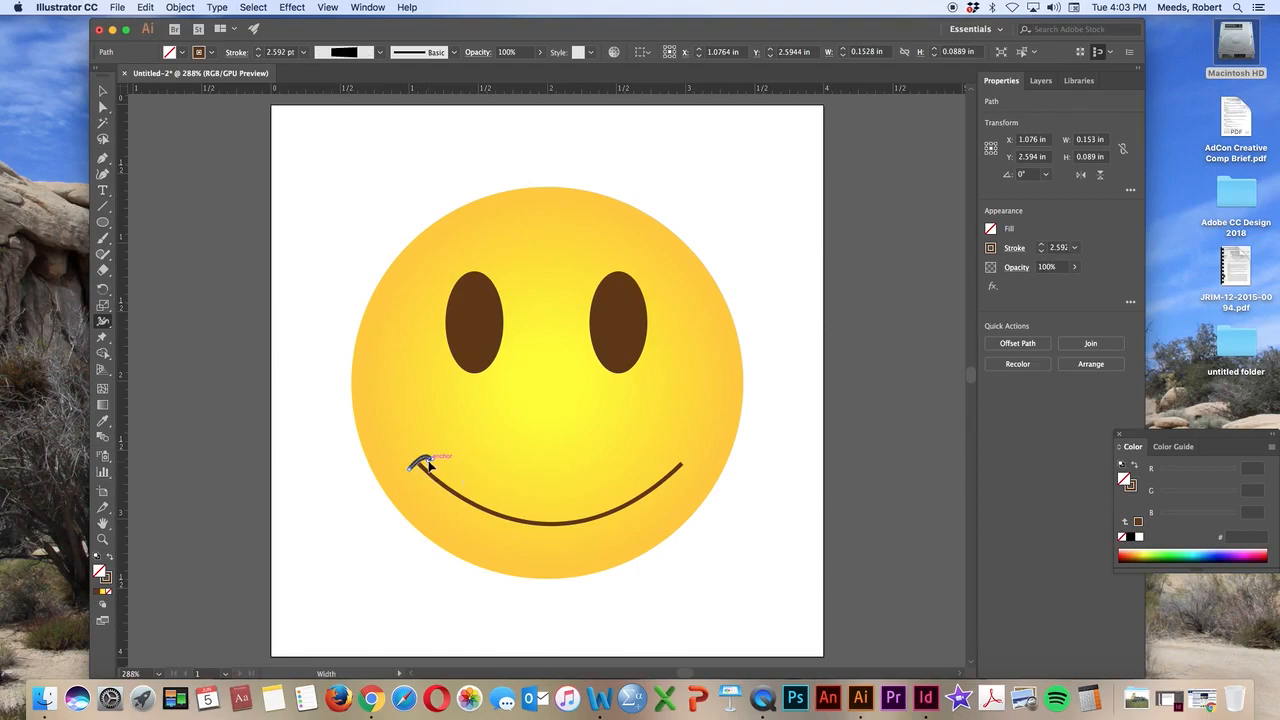
key("v")
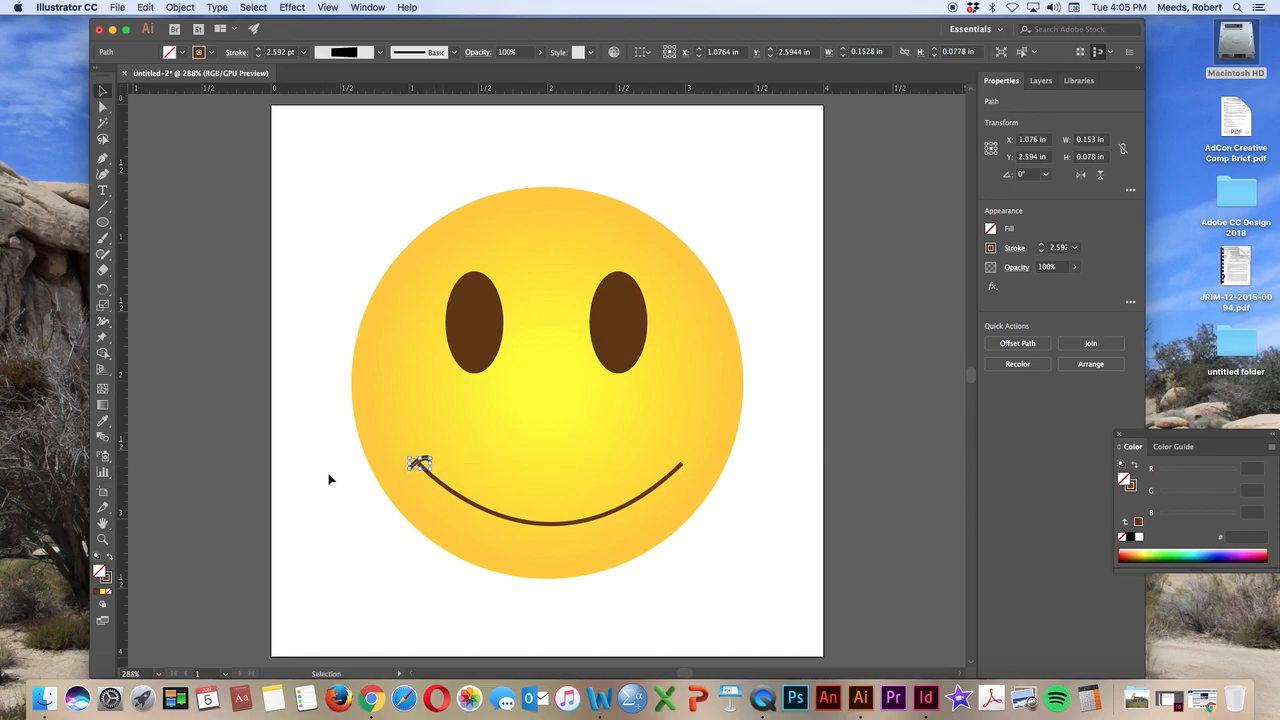
left_click(307, 306)
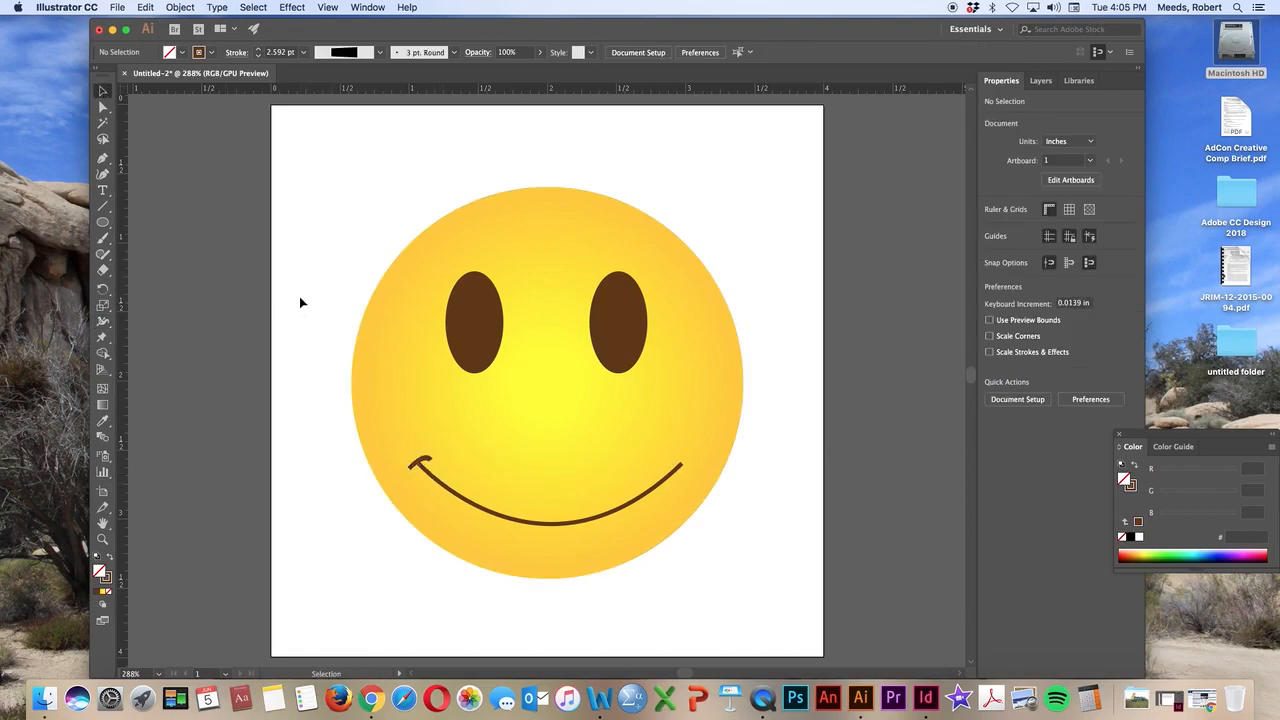
Copy and paste the left mouth corner curve and move the copy just above the mouth's right end
left_click(422, 460)
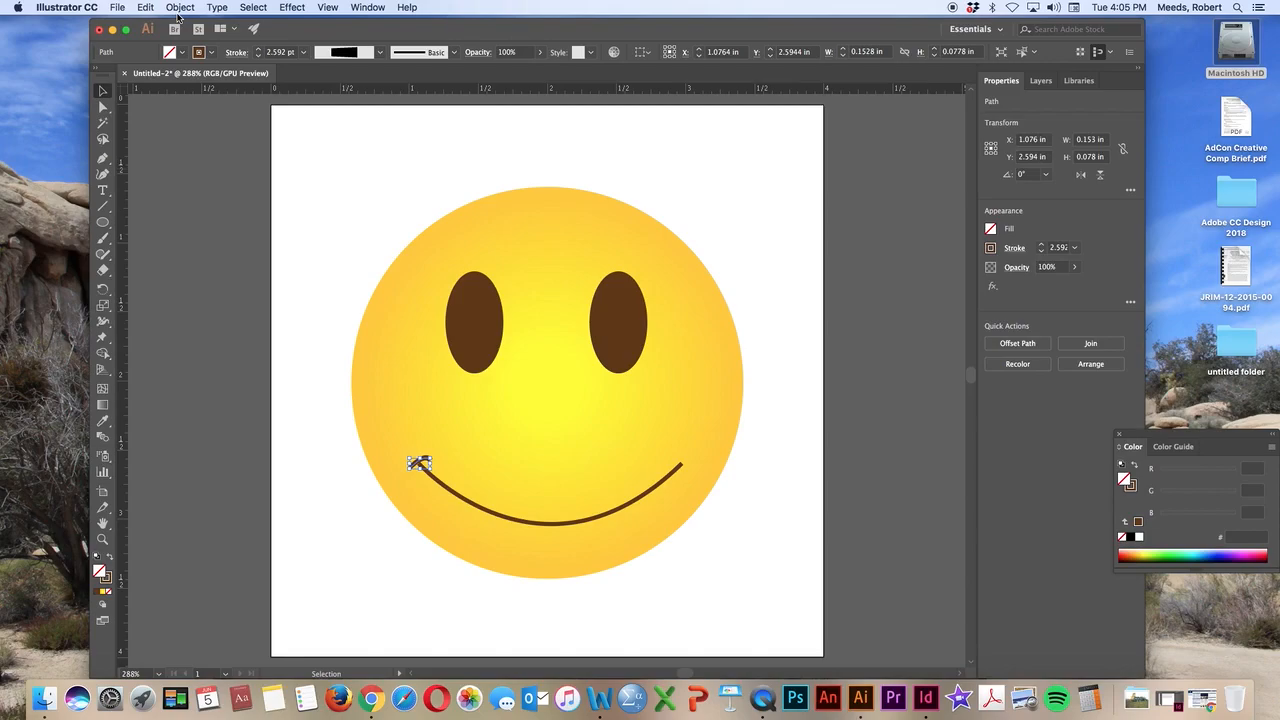
key("super+v")
left_click_drag(537, 380, 679, 450)
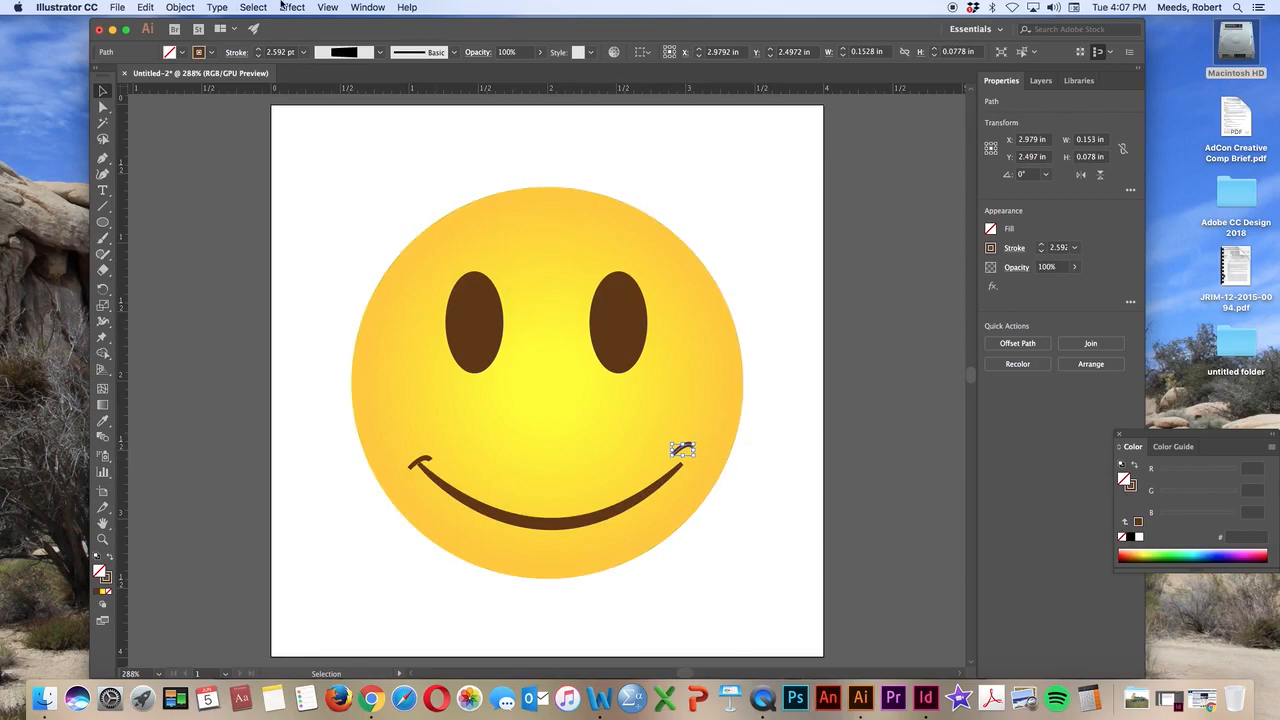
Reflect the copied mouth corner curve across the vertical axis
left_click(176, 7)
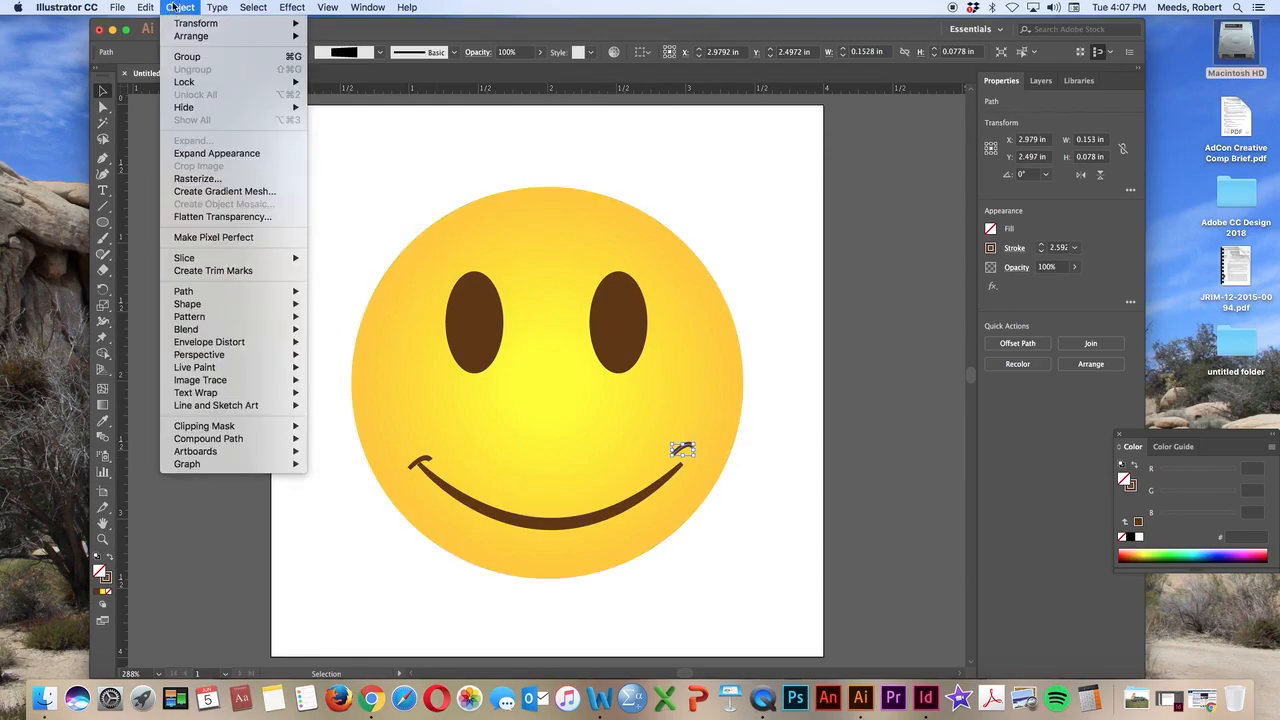
mouse_move(180, 23)
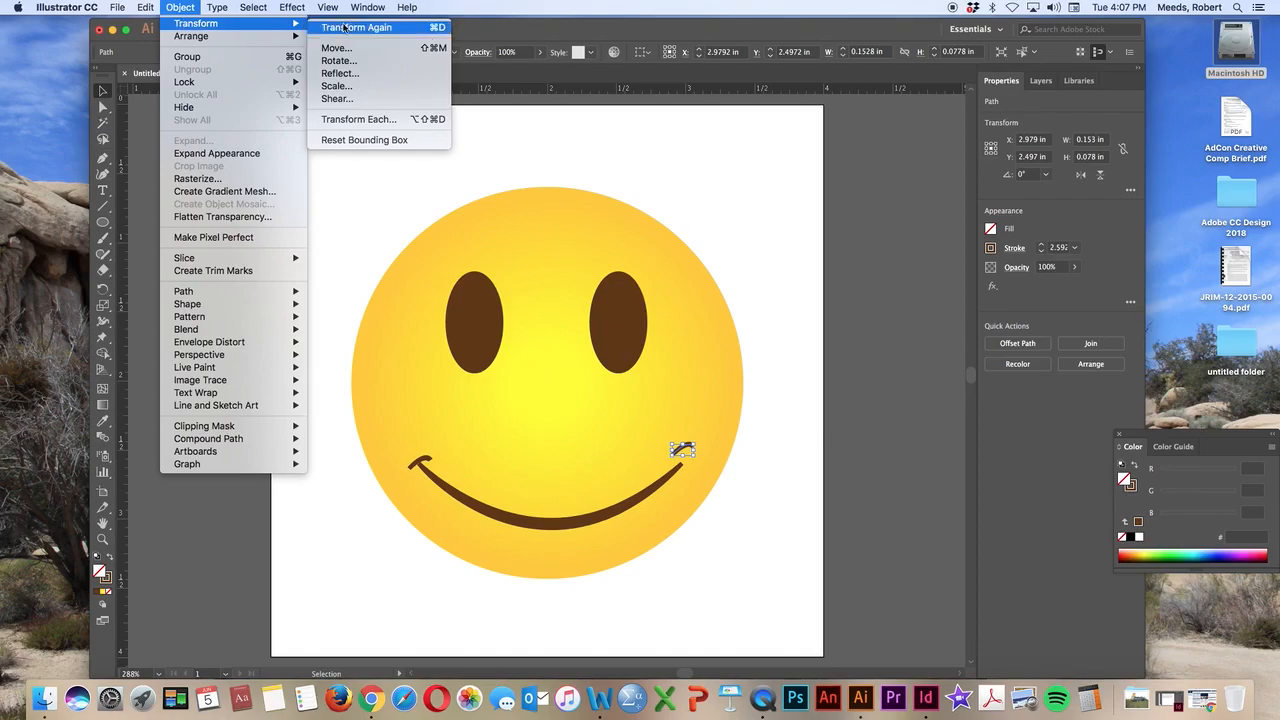
left_click(340, 74)
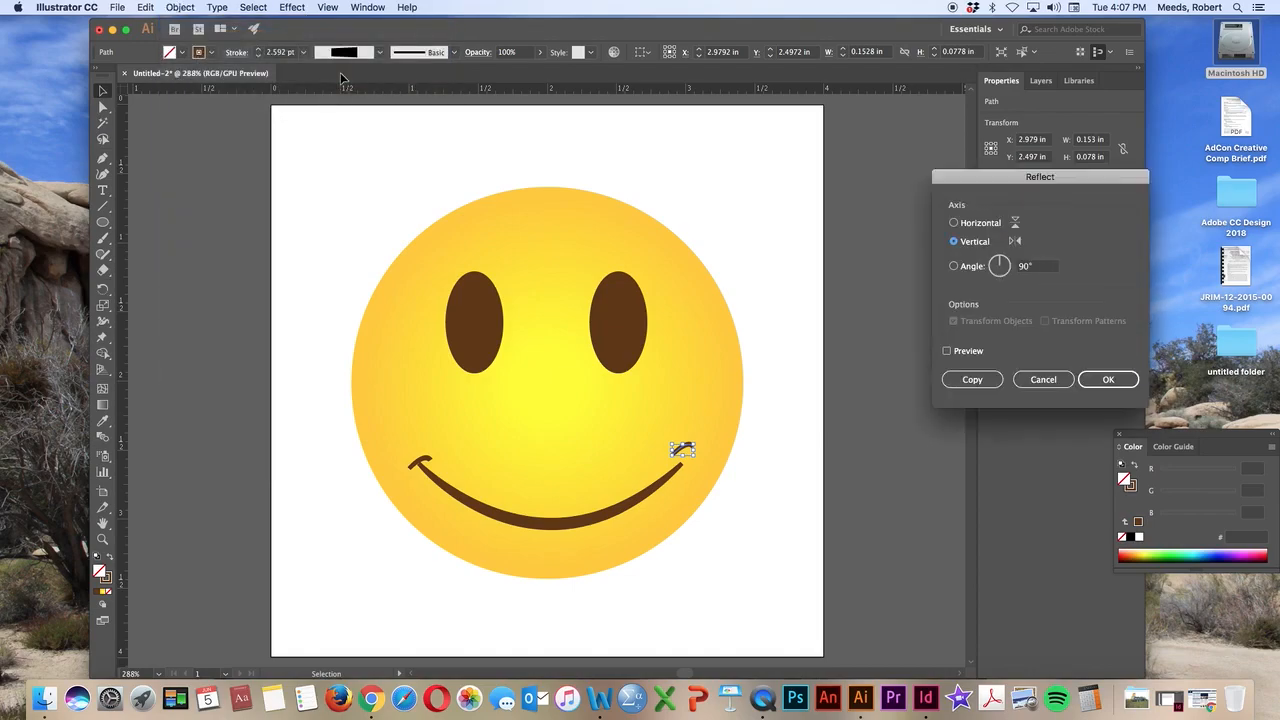
left_click(989, 176)
left_click_drag(989, 176, 893, 196)
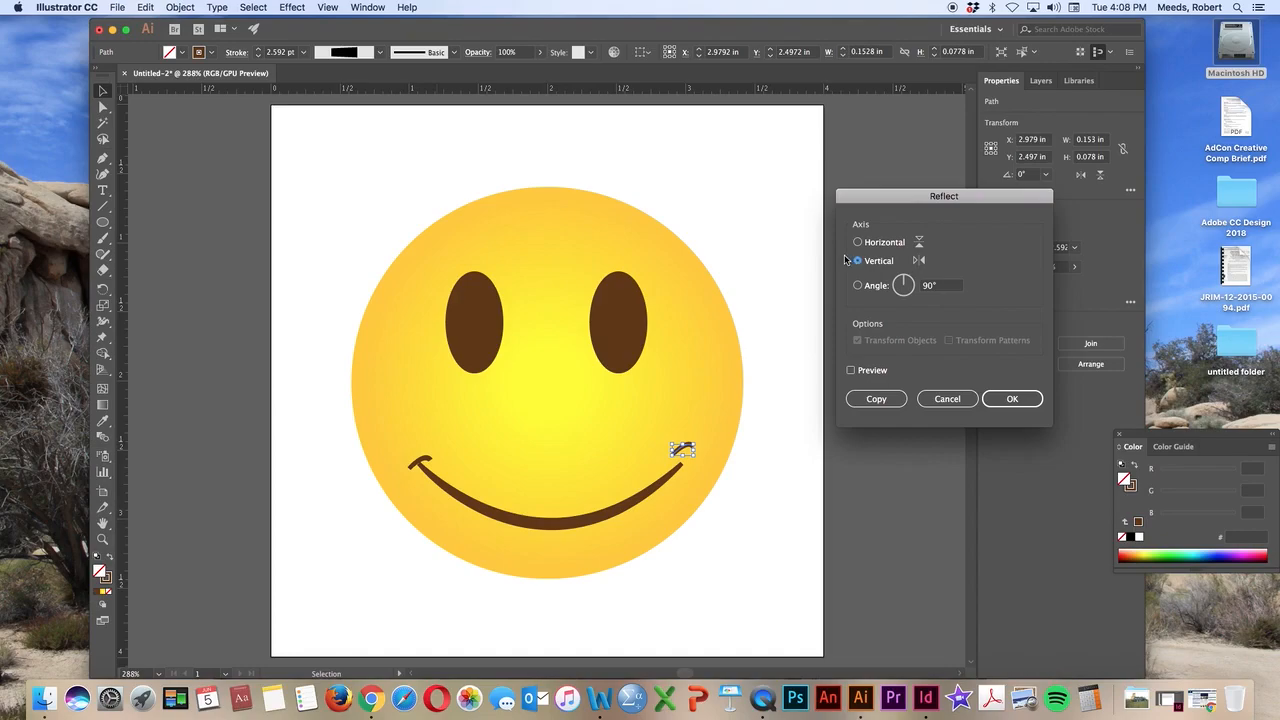
left_click(1018, 403)
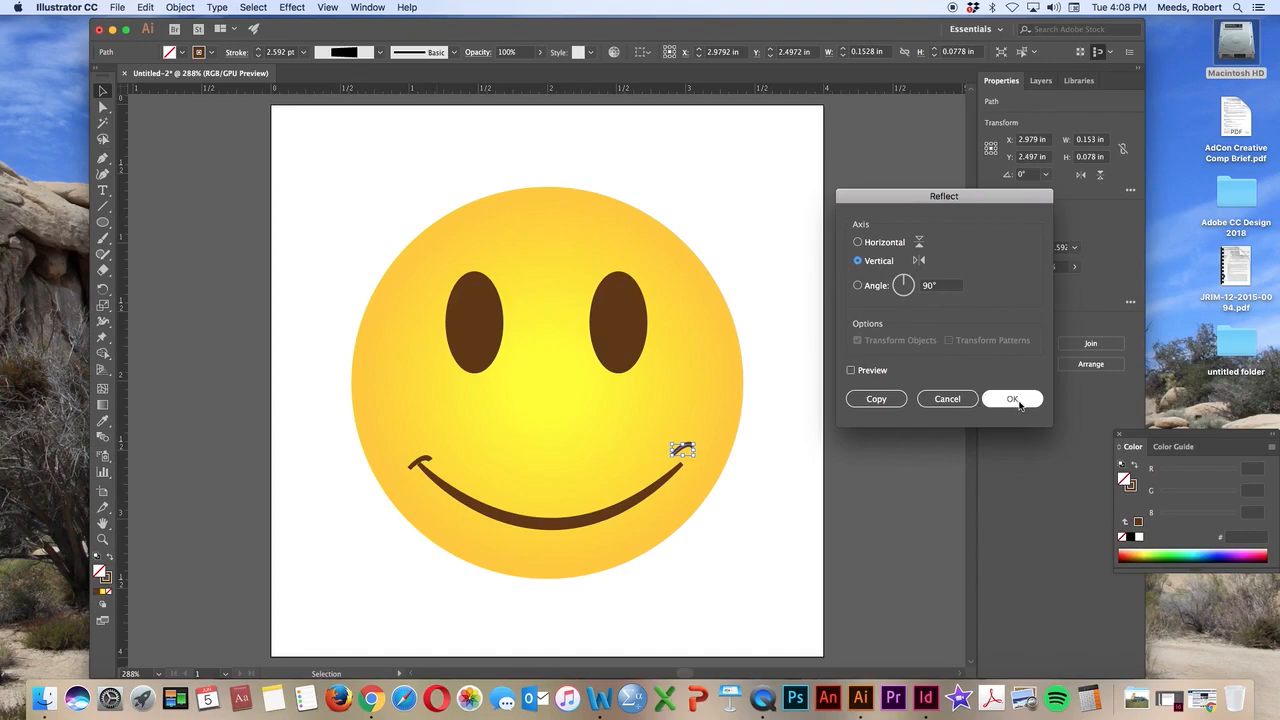
left_click(1018, 400)
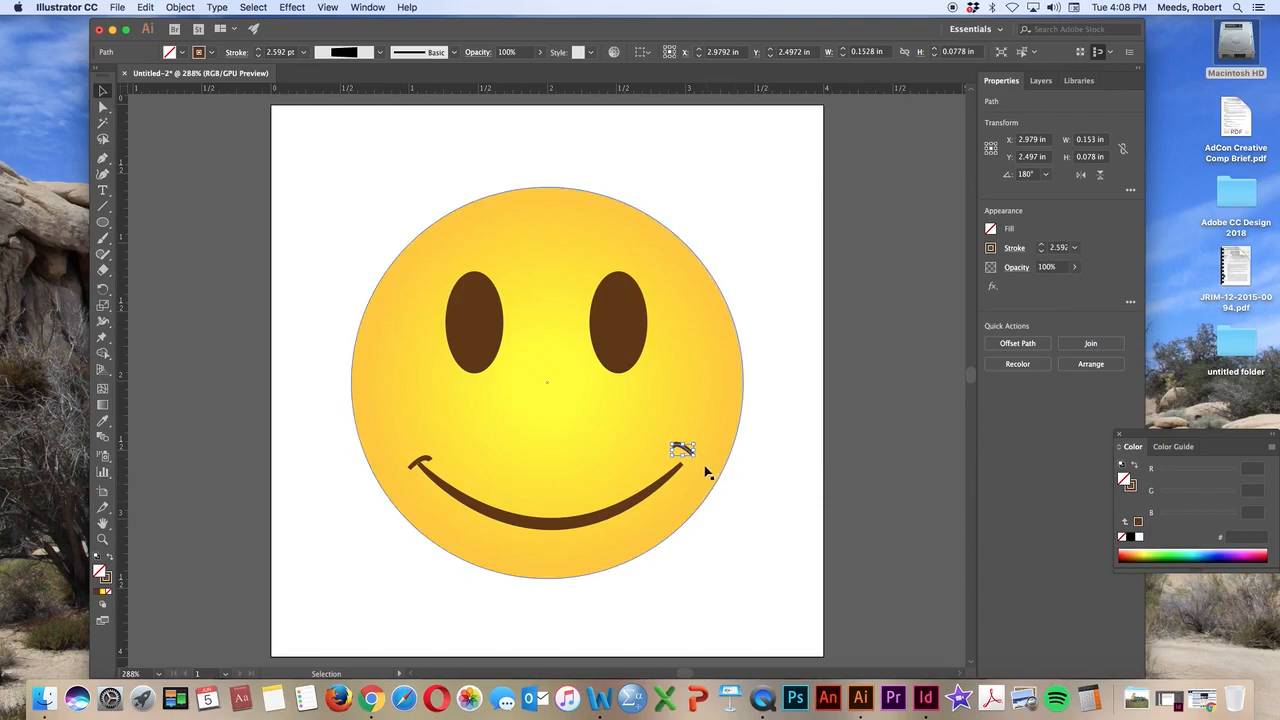
Move the reflected corner curve down onto the mouth's right end and nudge it down three increments to fine-tune it
left_click_drag(681, 446, 686, 456)
key("Down")
key("Down")
key("Down")
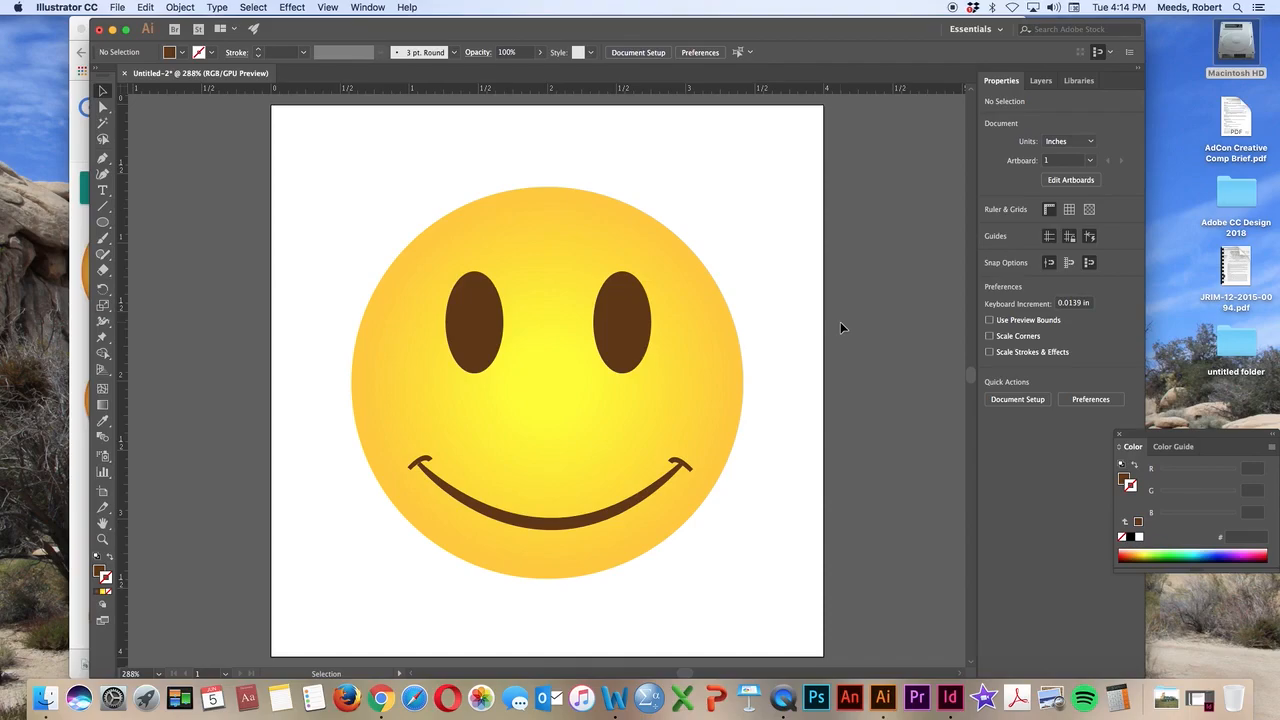
Undo the last duplication of the right eye
key("super+z")
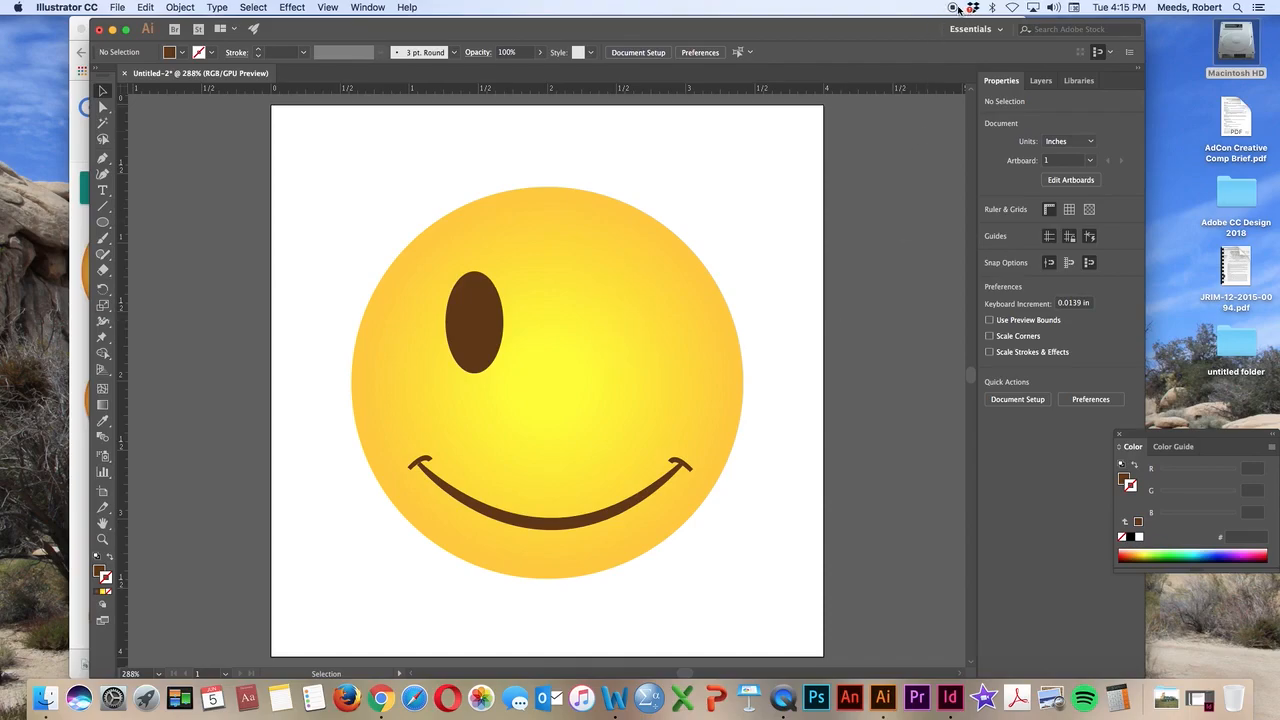